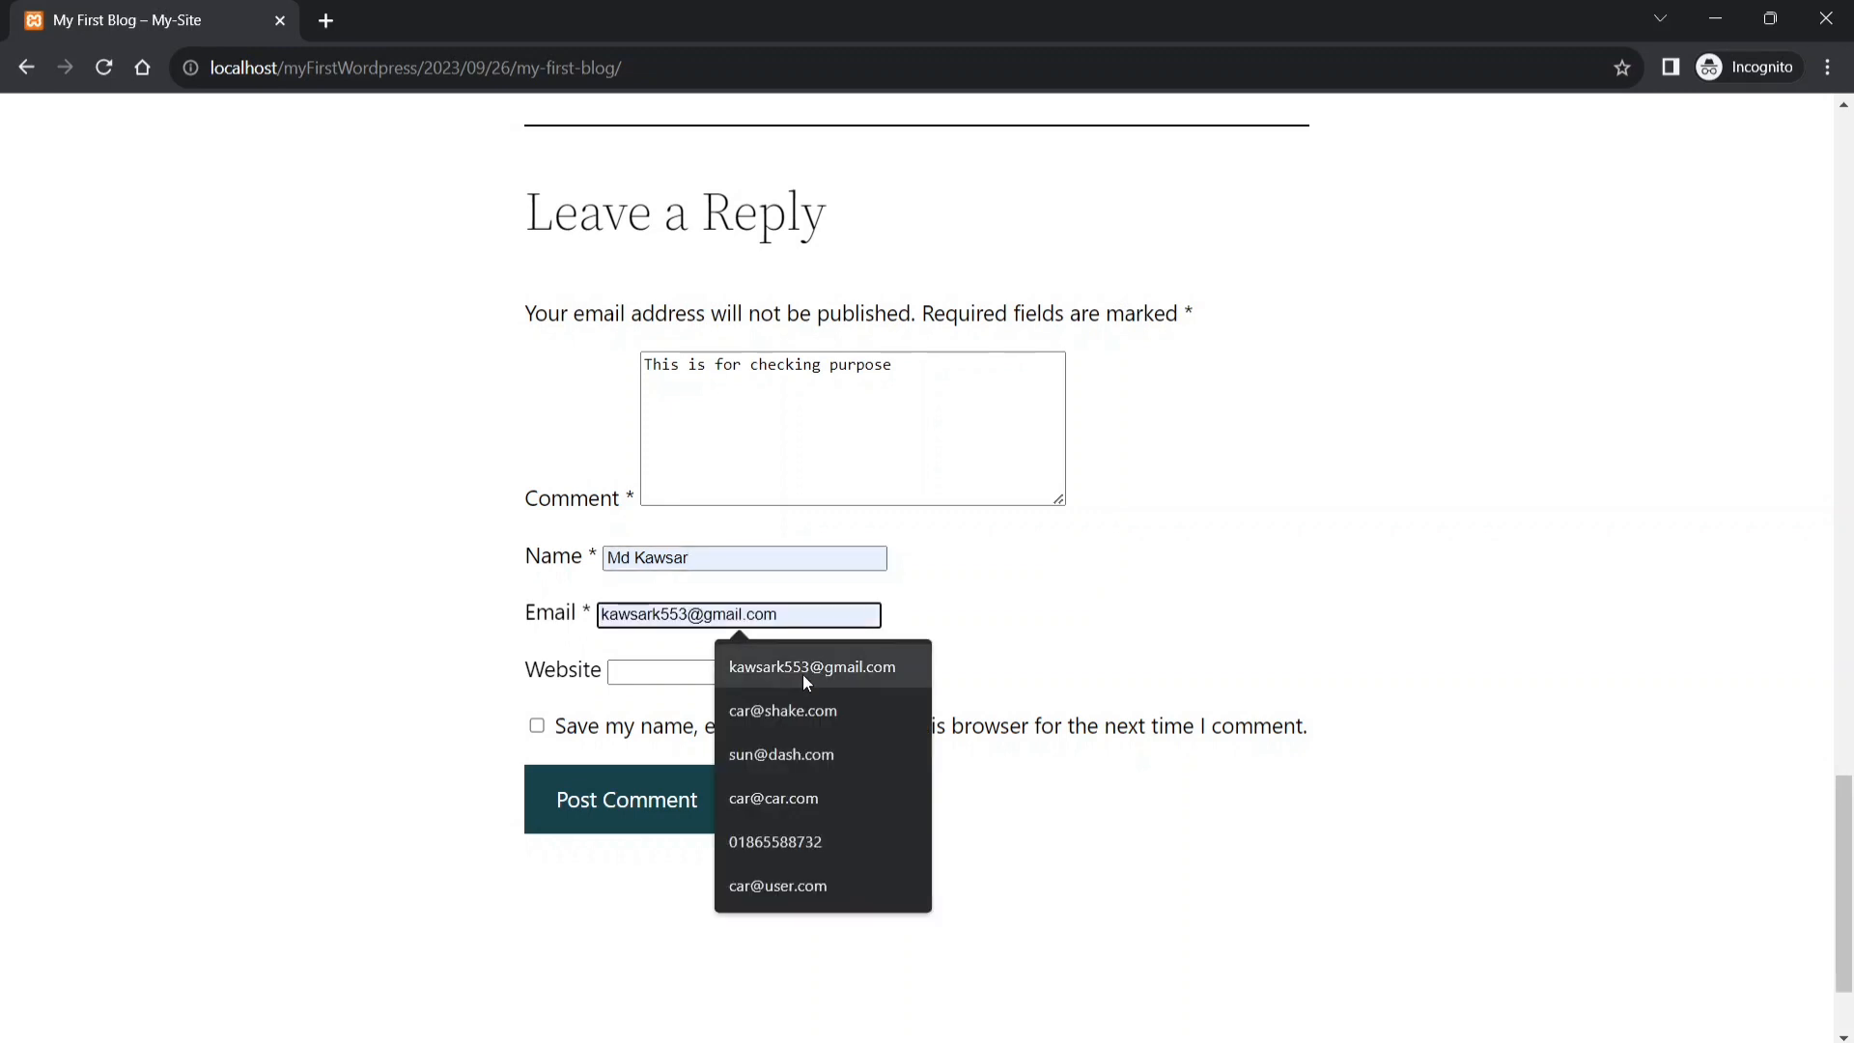
- Fill the commenter's e-mail from the saved suggestion, then check the website, comment and name fields
{"action": "left_click", "coordinate": [803, 674]}
{"action": "left_click", "coordinate": [805, 674]}
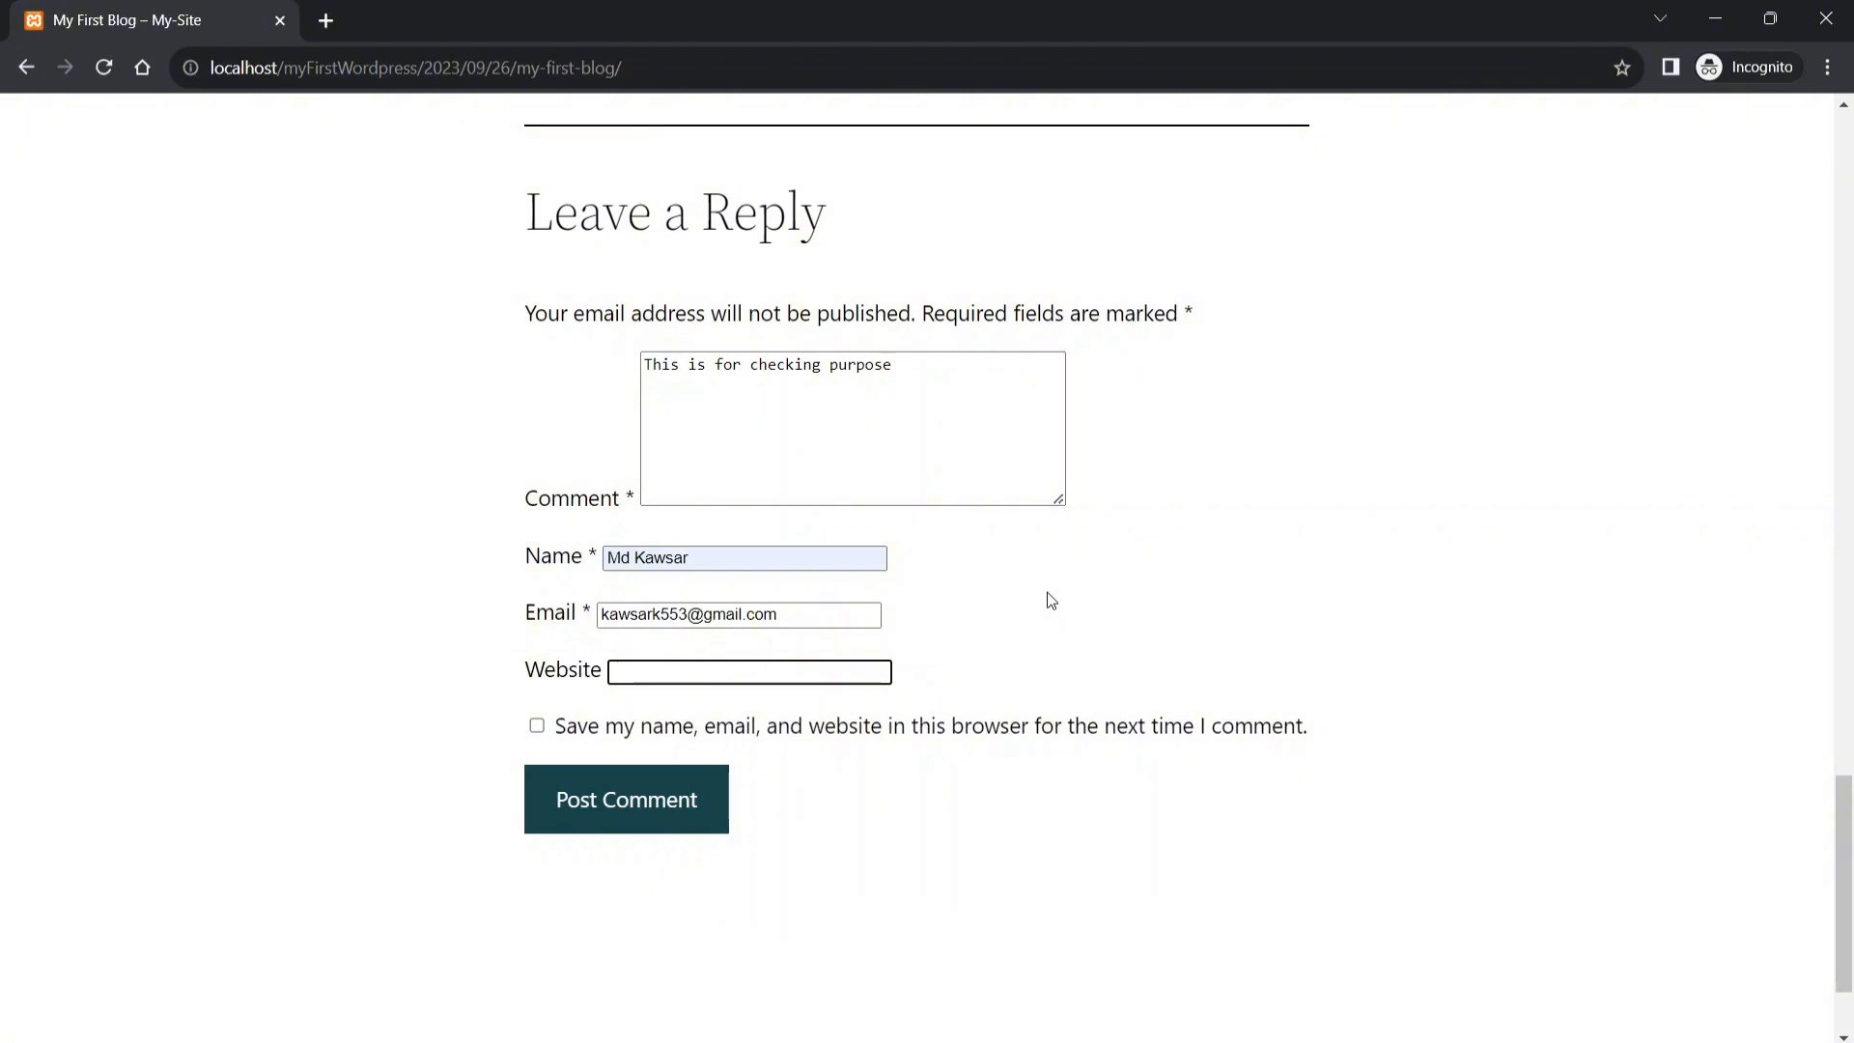
{"action": "left_click", "coordinate": [949, 383]}
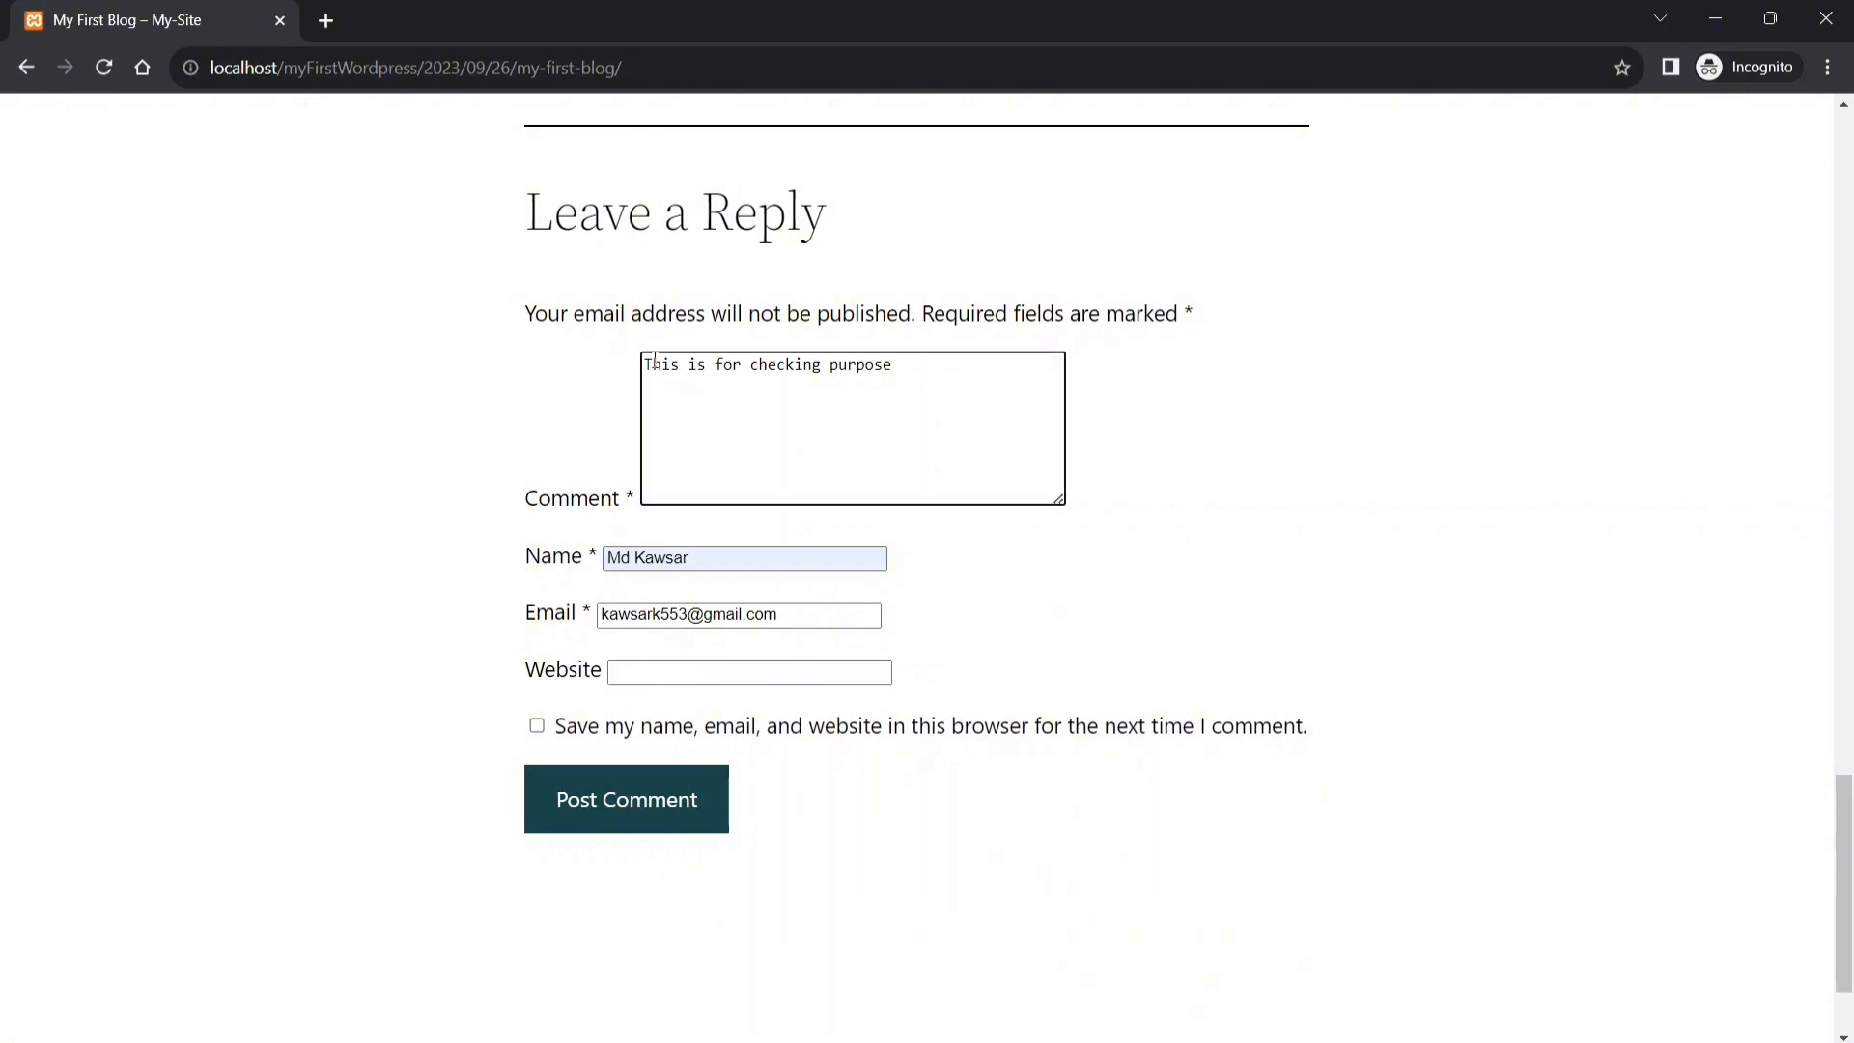
{"action": "key", "text": "ctrl+a"}
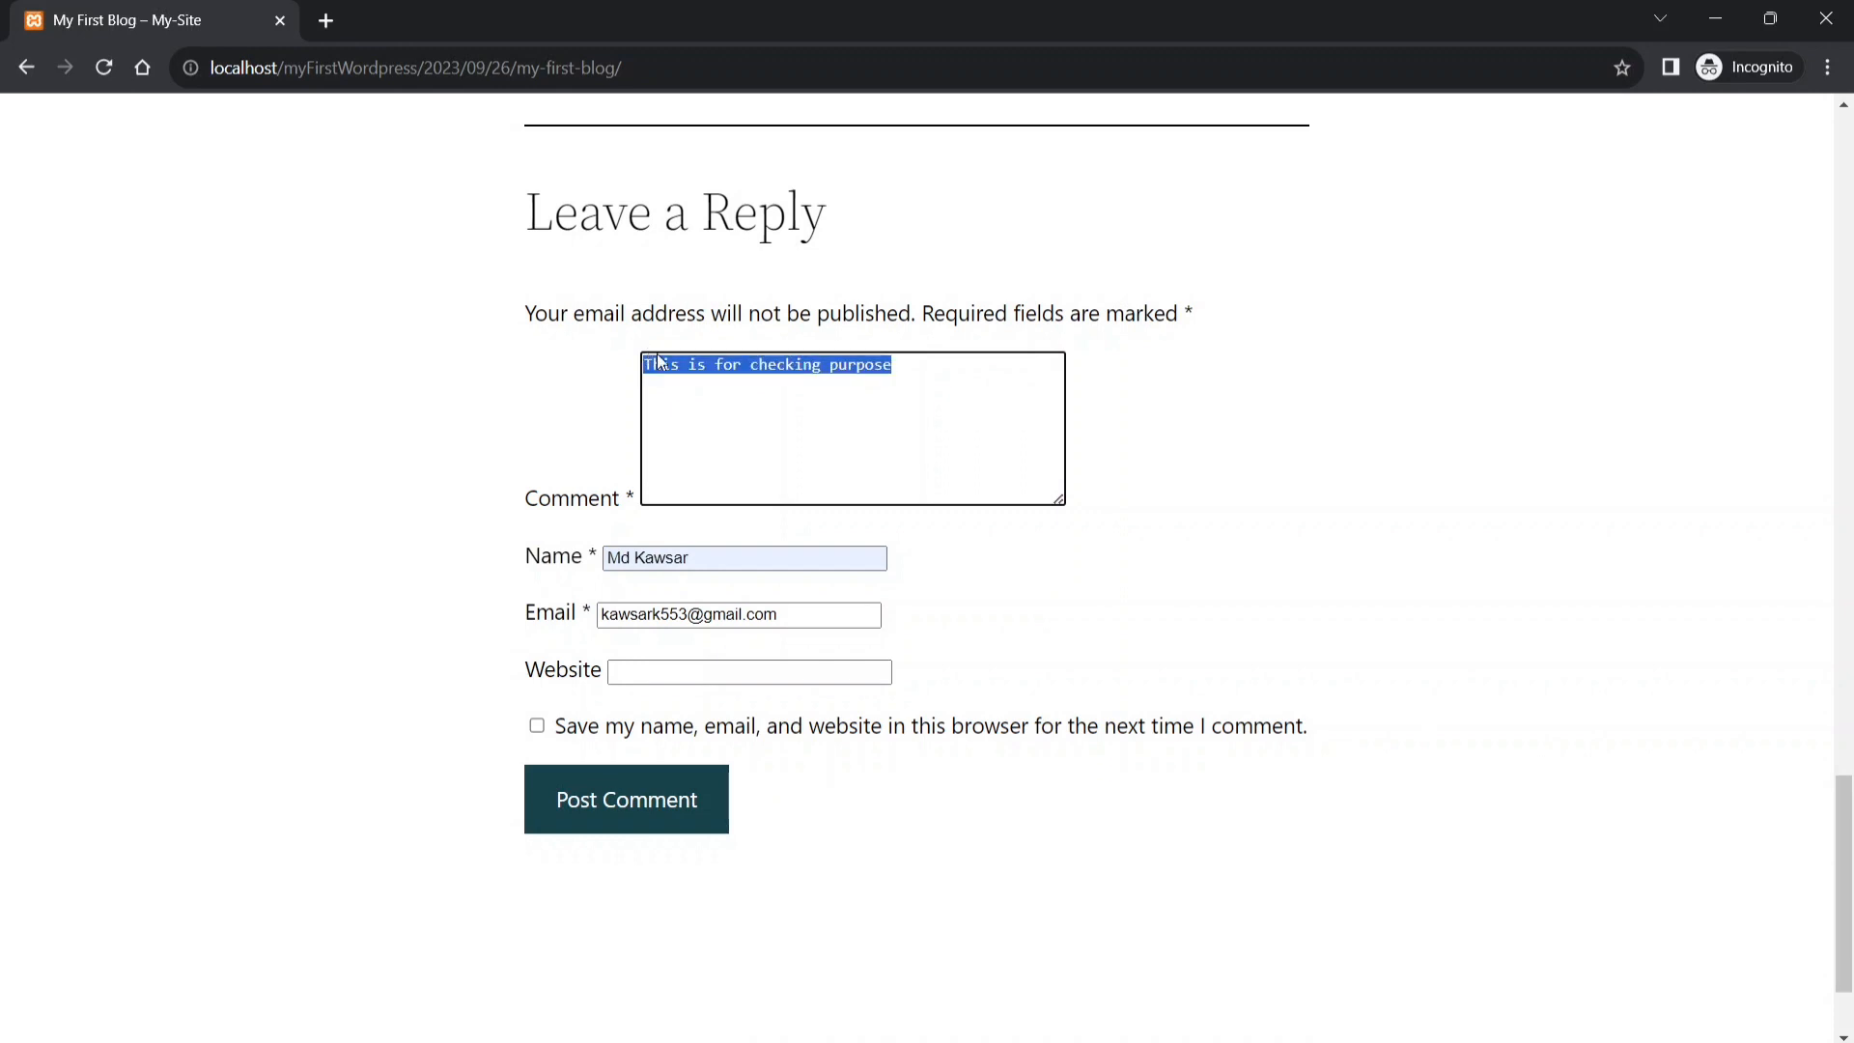
{"action": "left_click", "coordinate": [715, 560]}
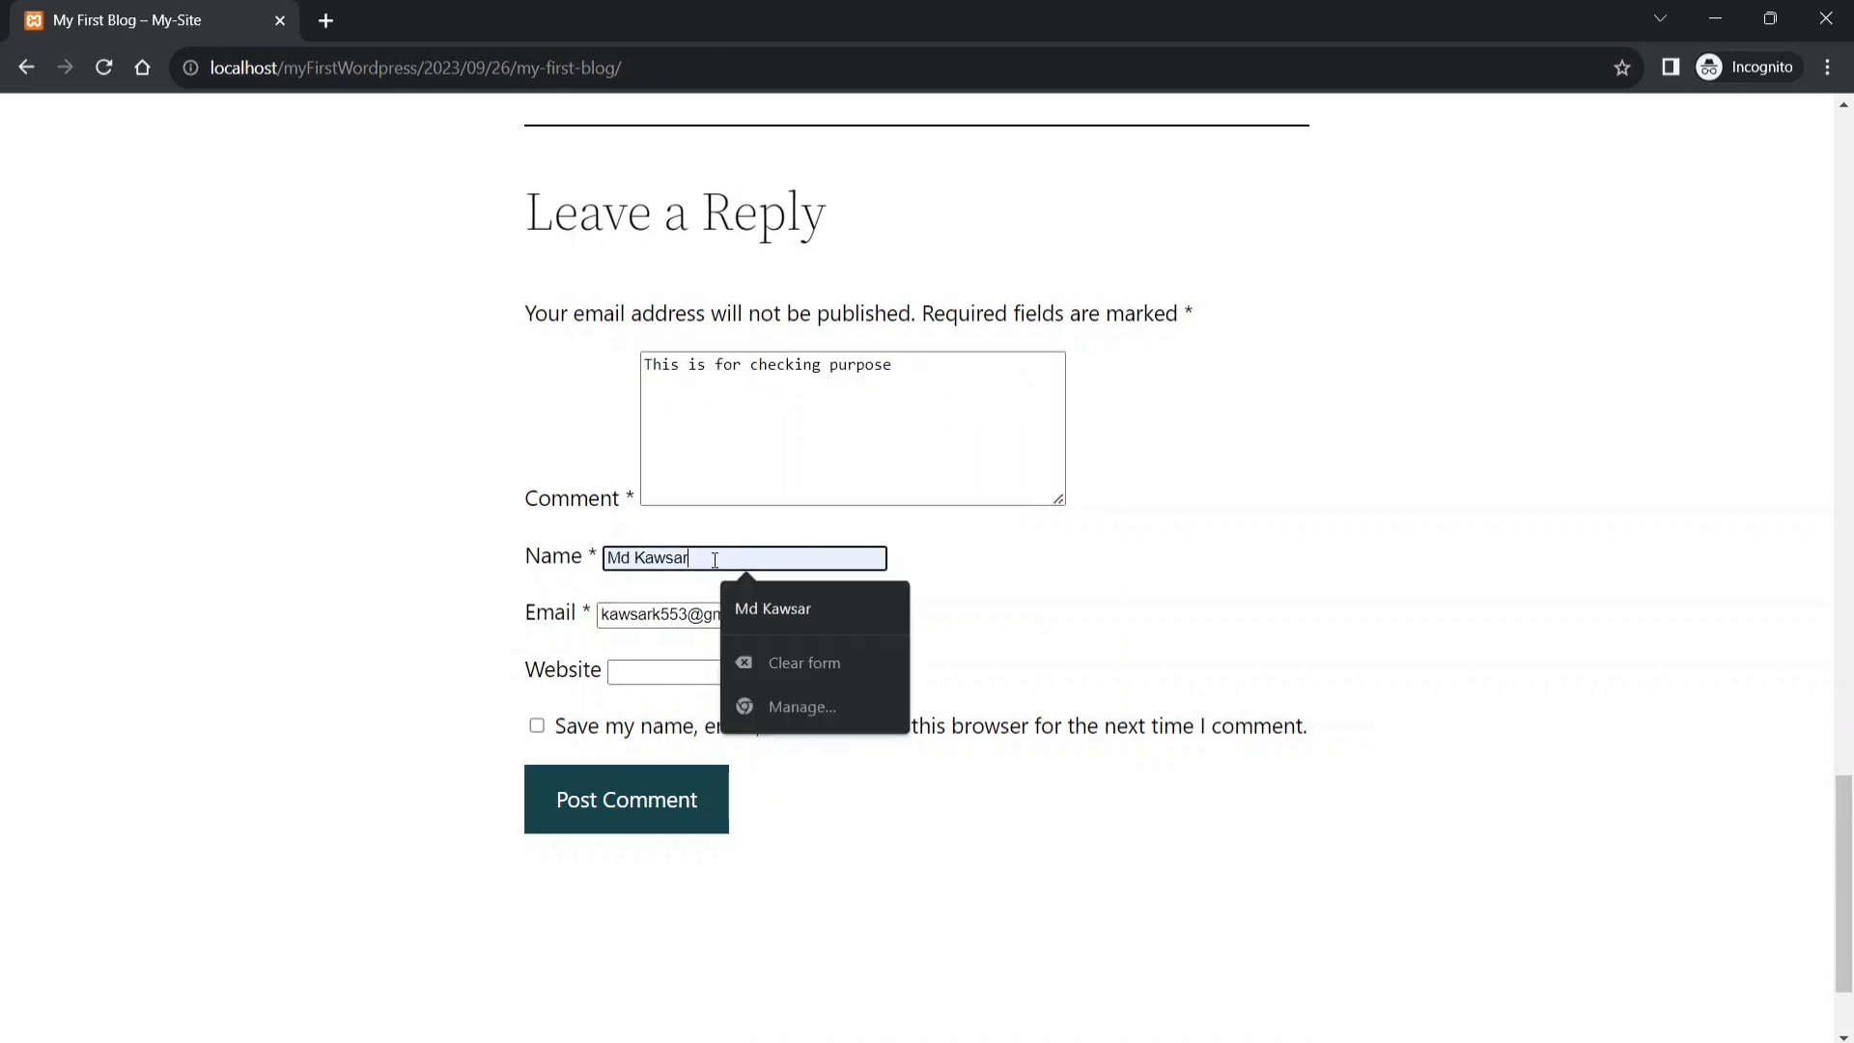
{"action": "left_click", "coordinate": [614, 619]}
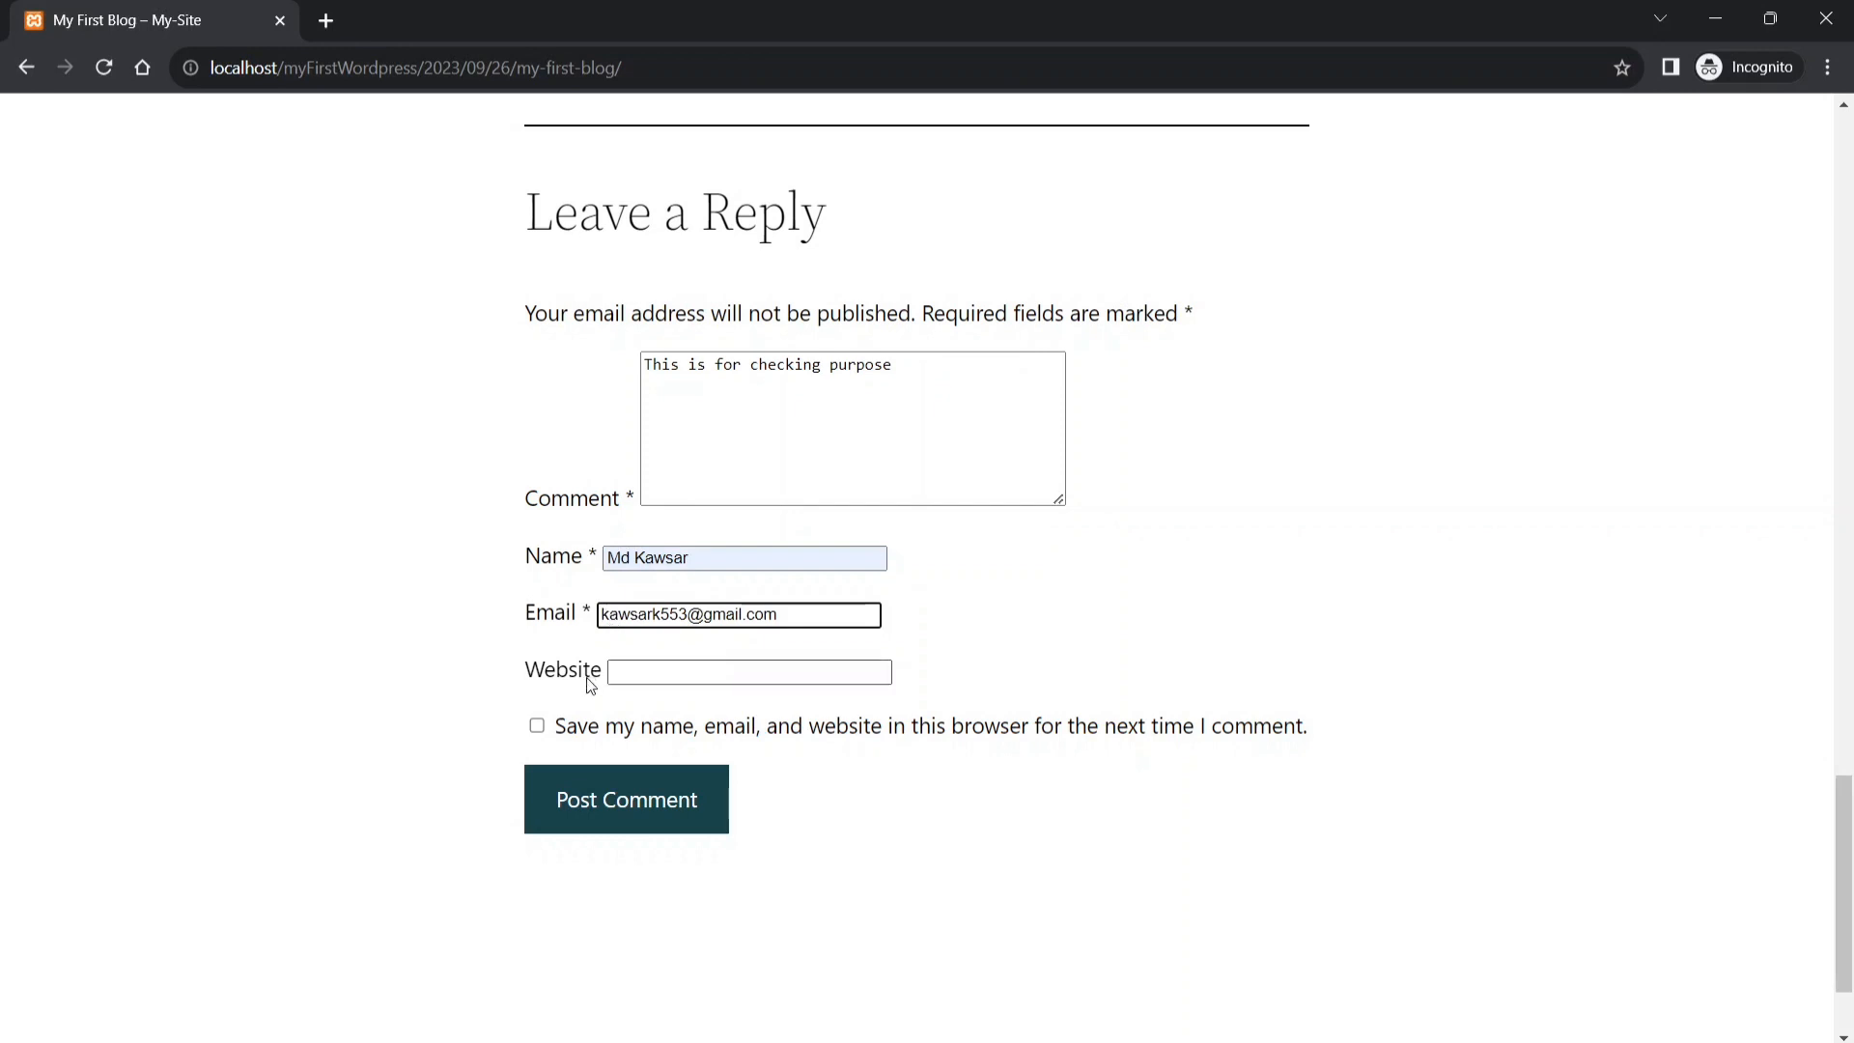
- Submit 'This is for checking purpose' and review its awaiting-moderation notice on the post
{"action": "left_click", "coordinate": [586, 803]}
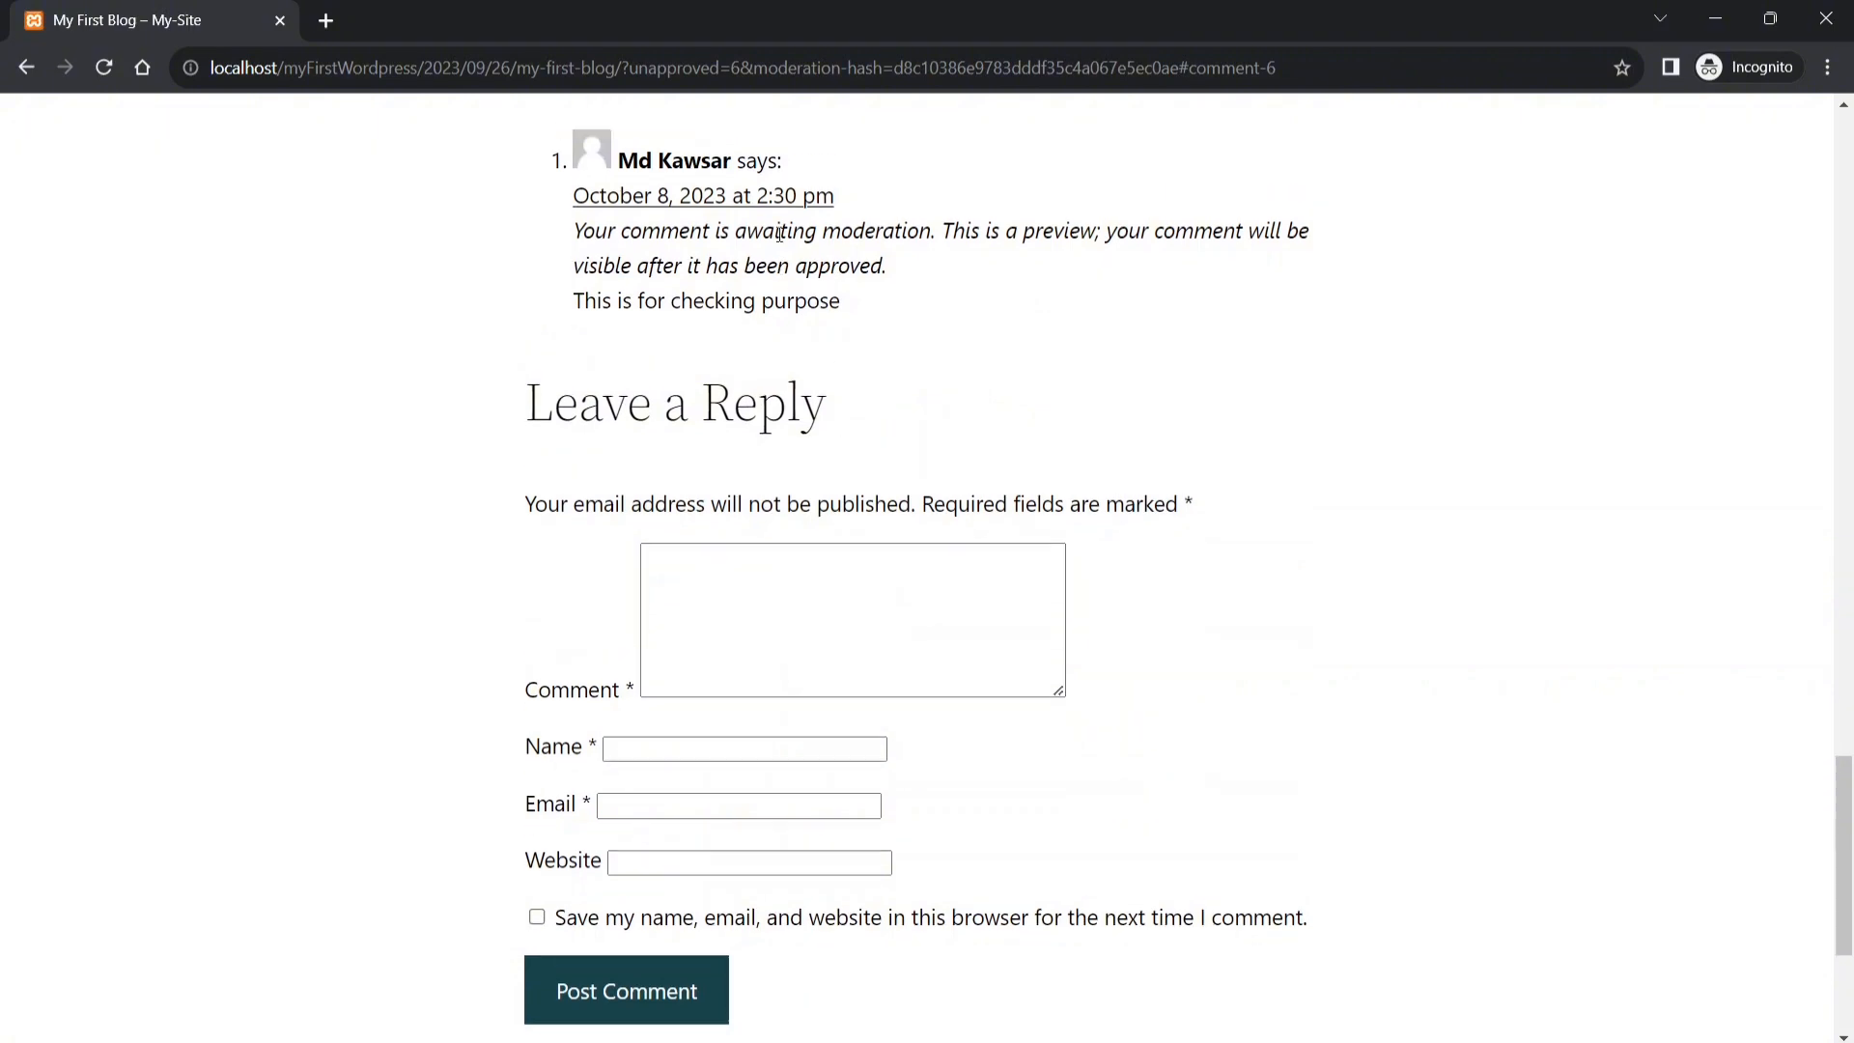
{"action": "scroll", "coordinate": [724, 290], "scroll_direction": "up", "scroll_amount": 1}
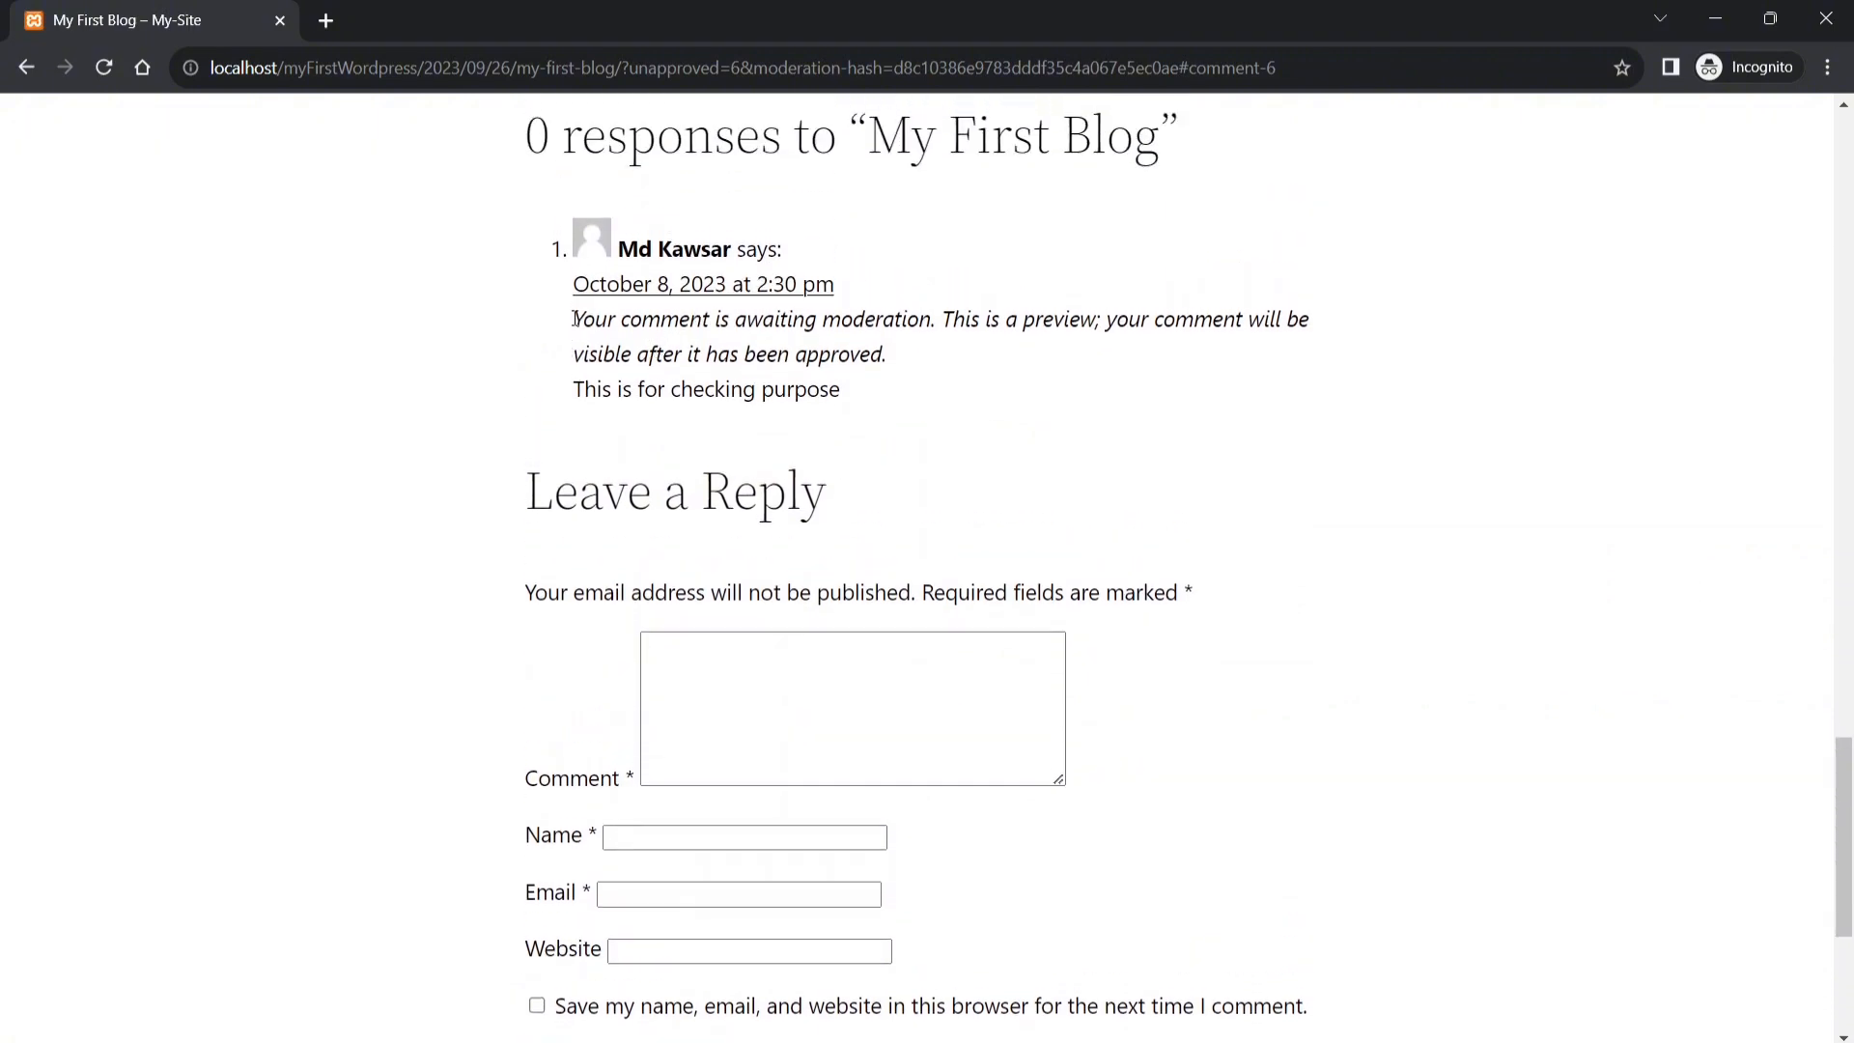
{"action": "left_click_drag", "start_coordinate": [576, 319], "coordinate": [936, 309]}
{"action": "left_click", "coordinate": [967, 344]}
{"action": "scroll", "coordinate": [967, 344], "scroll_direction": "up", "scroll_amount": 15}
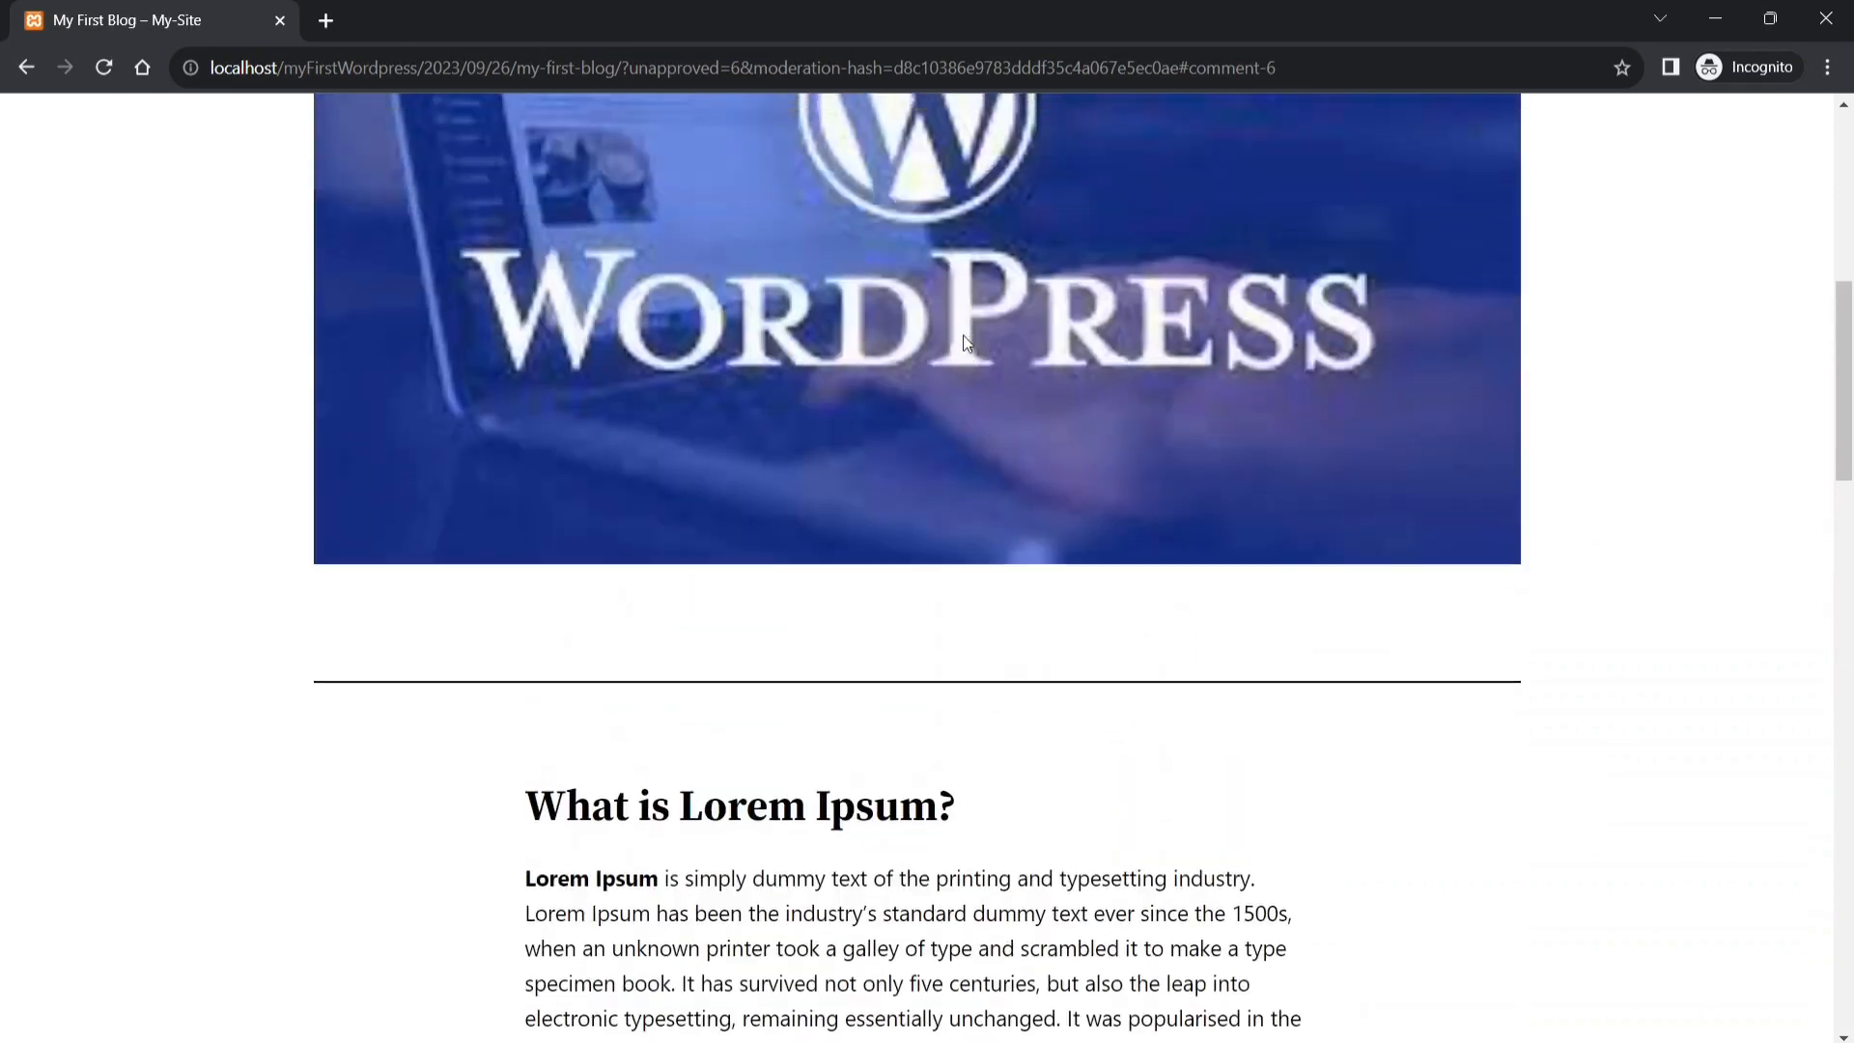
{"action": "scroll", "coordinate": [966, 344], "scroll_direction": "down", "scroll_amount": 10}
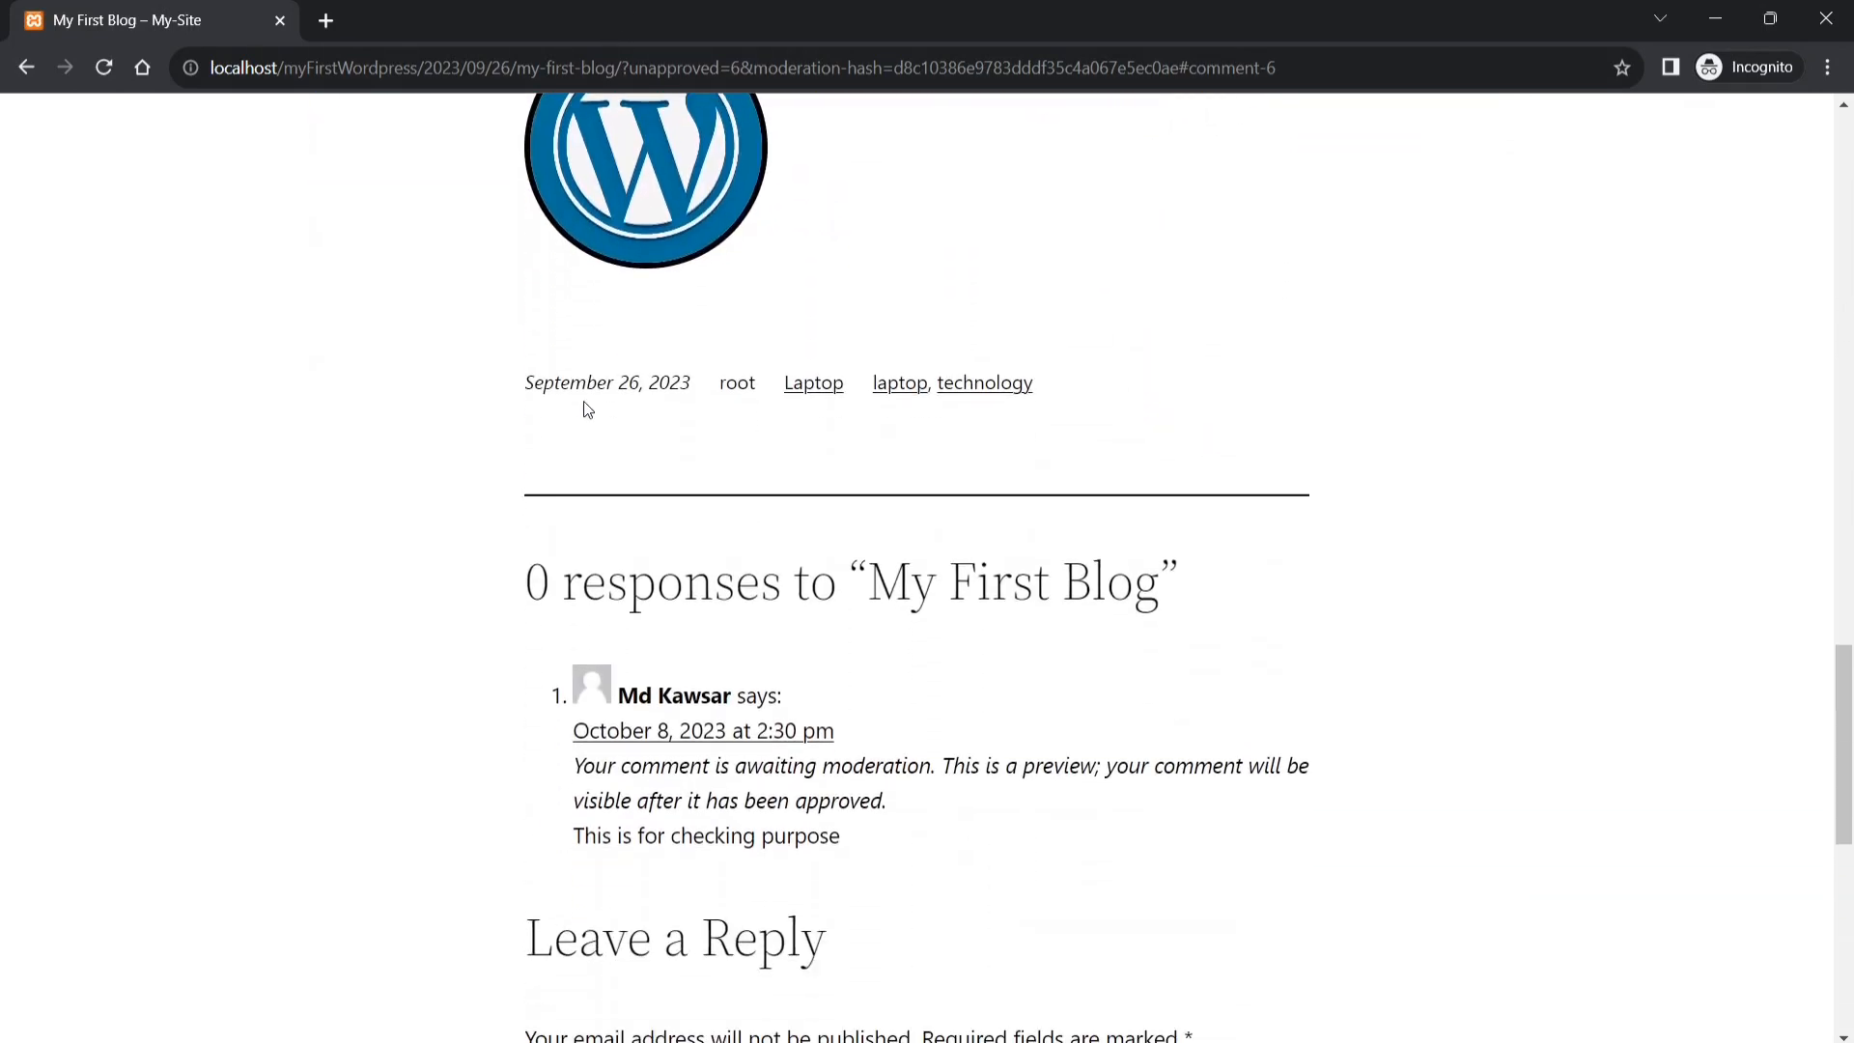
{"action": "scroll", "coordinate": [647, 467], "scroll_direction": "down", "scroll_amount": 3}
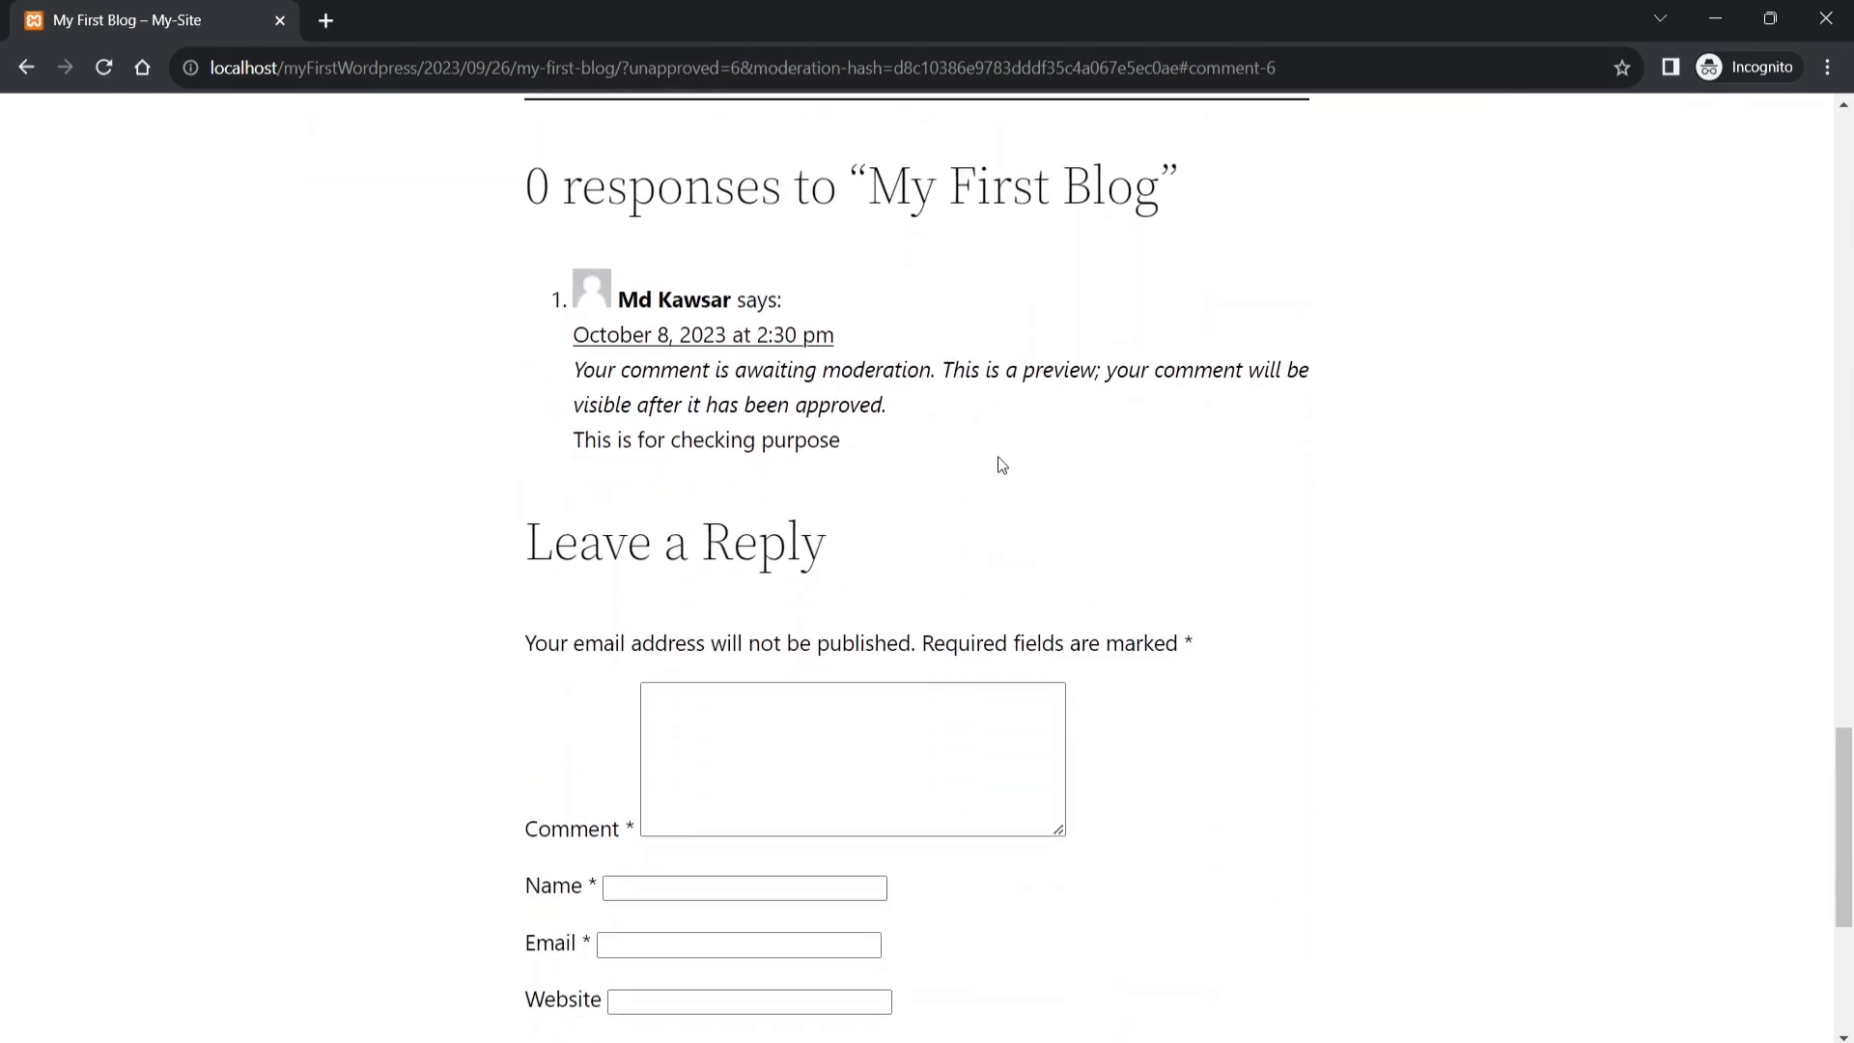
{"action": "scroll", "coordinate": [1001, 465], "scroll_direction": "down", "scroll_amount": 3}
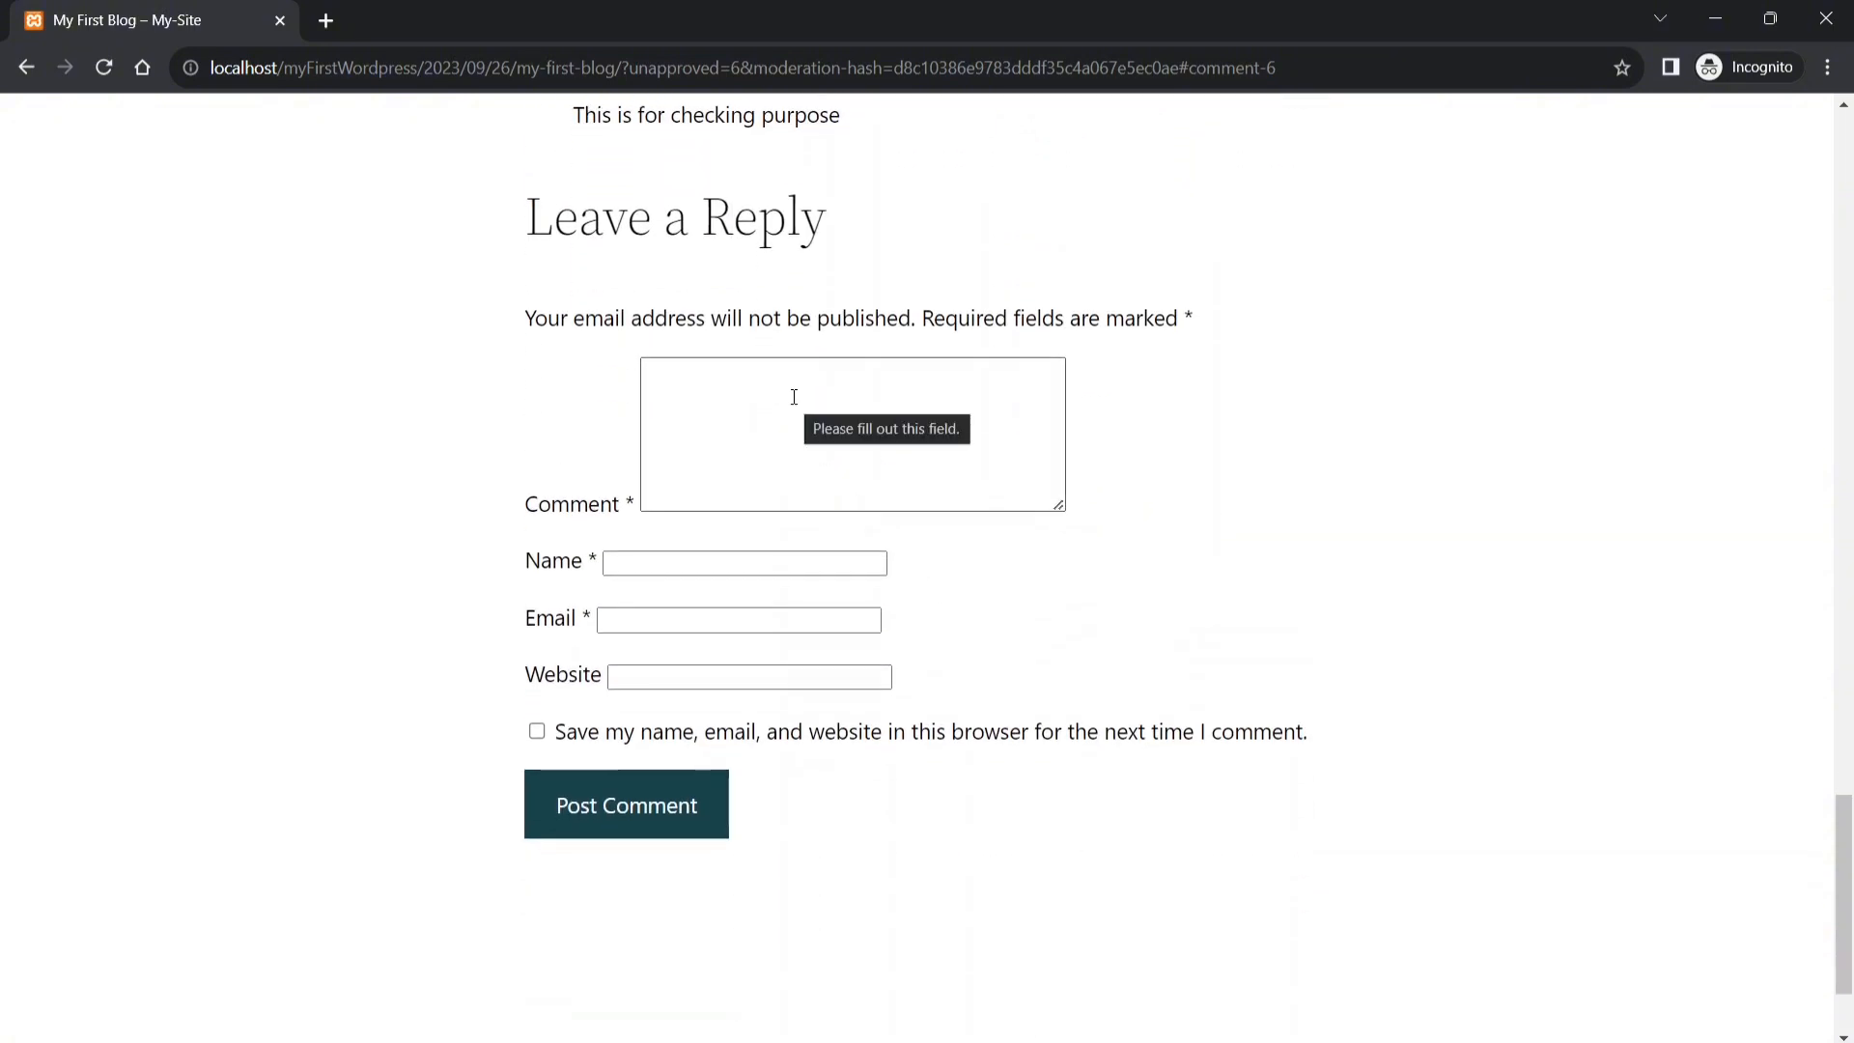
- Post the comment 'Checking' with a commenter's name and e-mail, saving the details
{"action": "left_click", "coordinate": [794, 397]}
{"action": "type", "text": "Checking"}
{"action": "left_click", "coordinate": [782, 563]}
{"action": "left_click", "coordinate": [784, 623]}
{"action": "type", "text": "Rasel"}
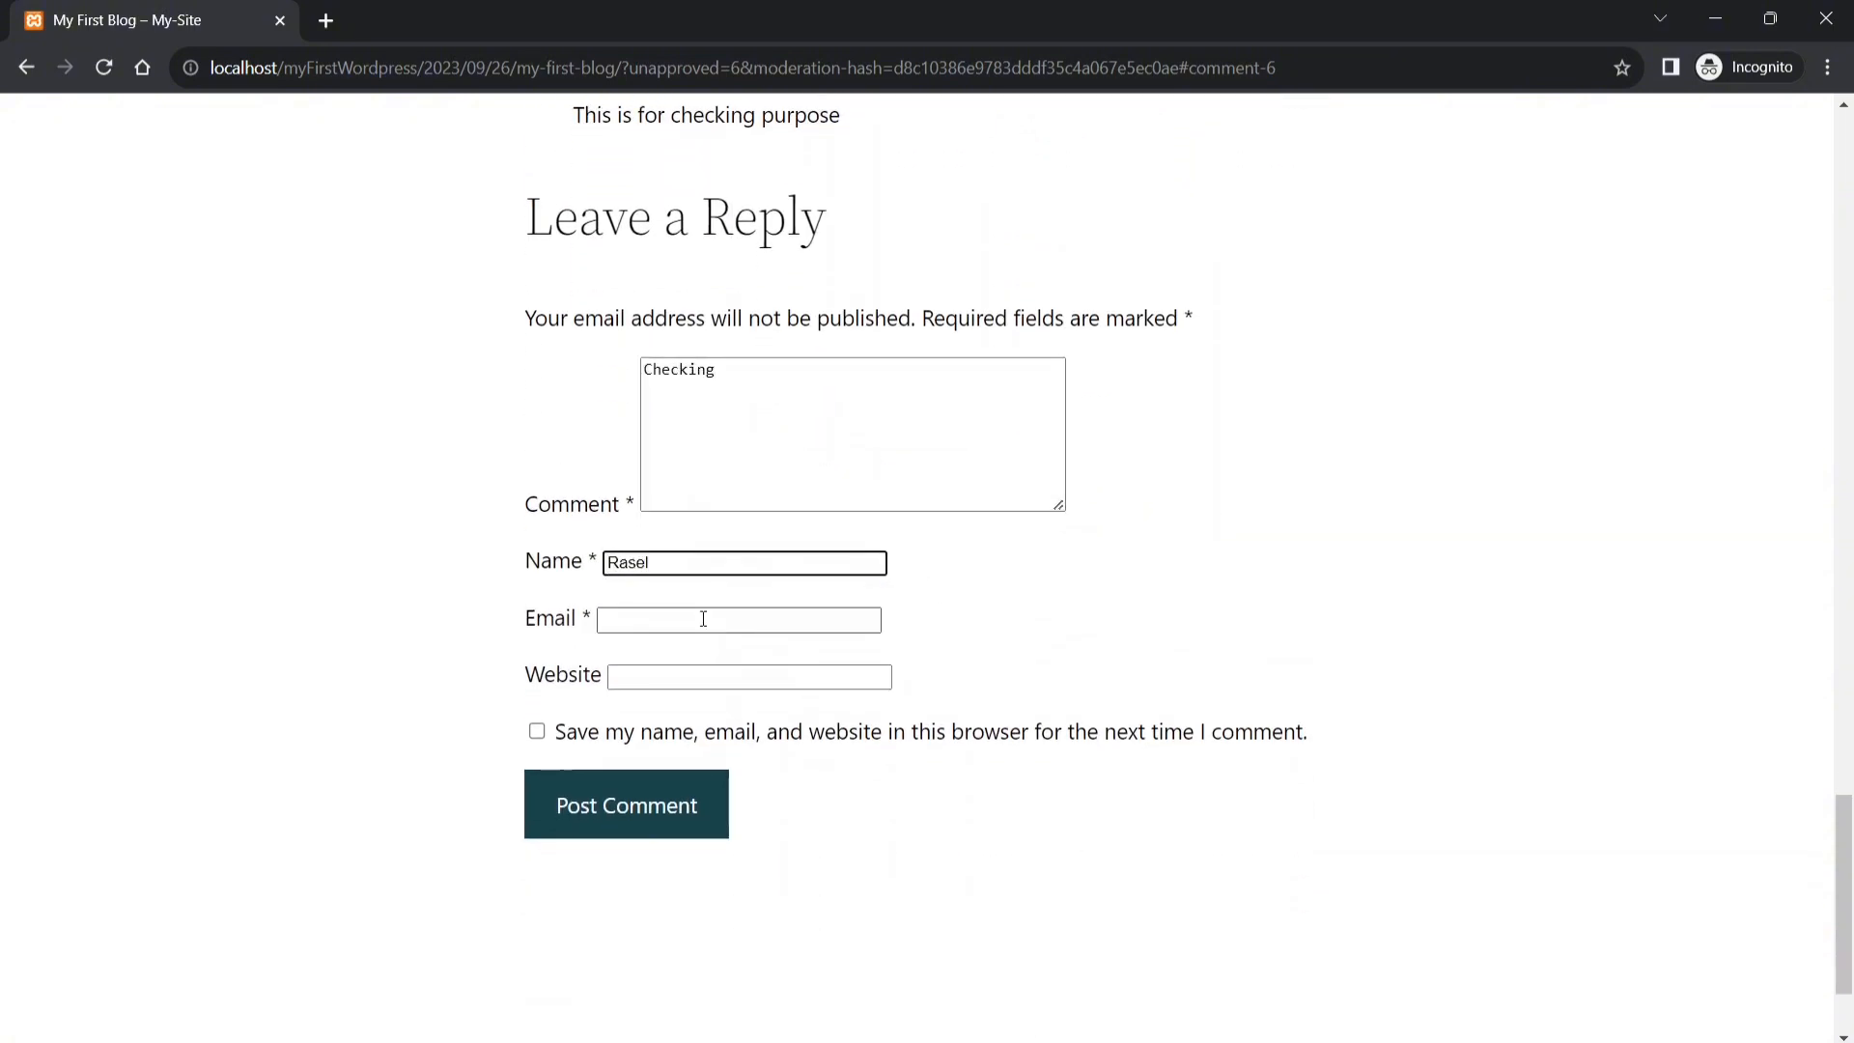
{"action": "left_click", "coordinate": [704, 618]}
{"action": "left_click", "coordinate": [537, 732]}
{"action": "left_click", "coordinate": [579, 817]}
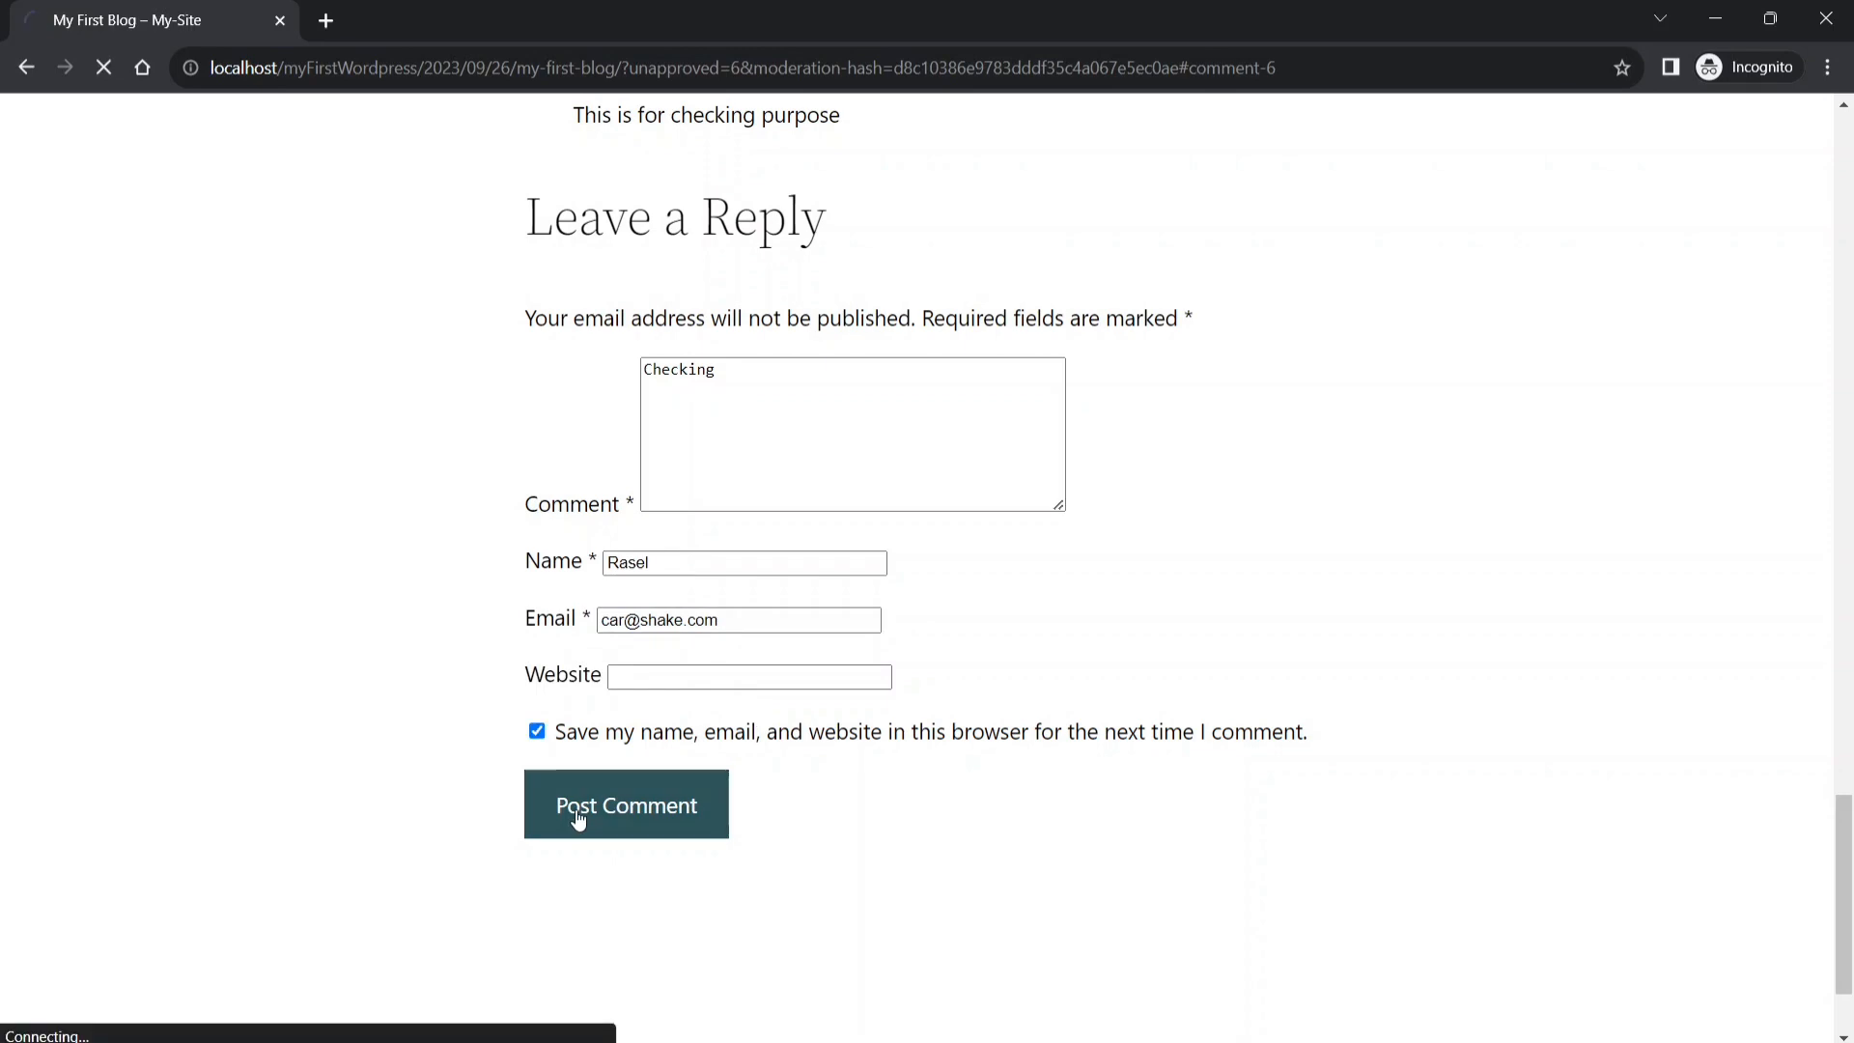
{"action": "left_click", "coordinate": [759, 613]}
- Post 'Fun post' from a second commenter, using a saved e-mail suggestion
{"action": "type", "text": "Fun post"}
{"action": "left_click", "coordinate": [720, 763]}
{"action": "type", "text": "Naim"}
{"action": "left_click", "coordinate": [753, 815]}
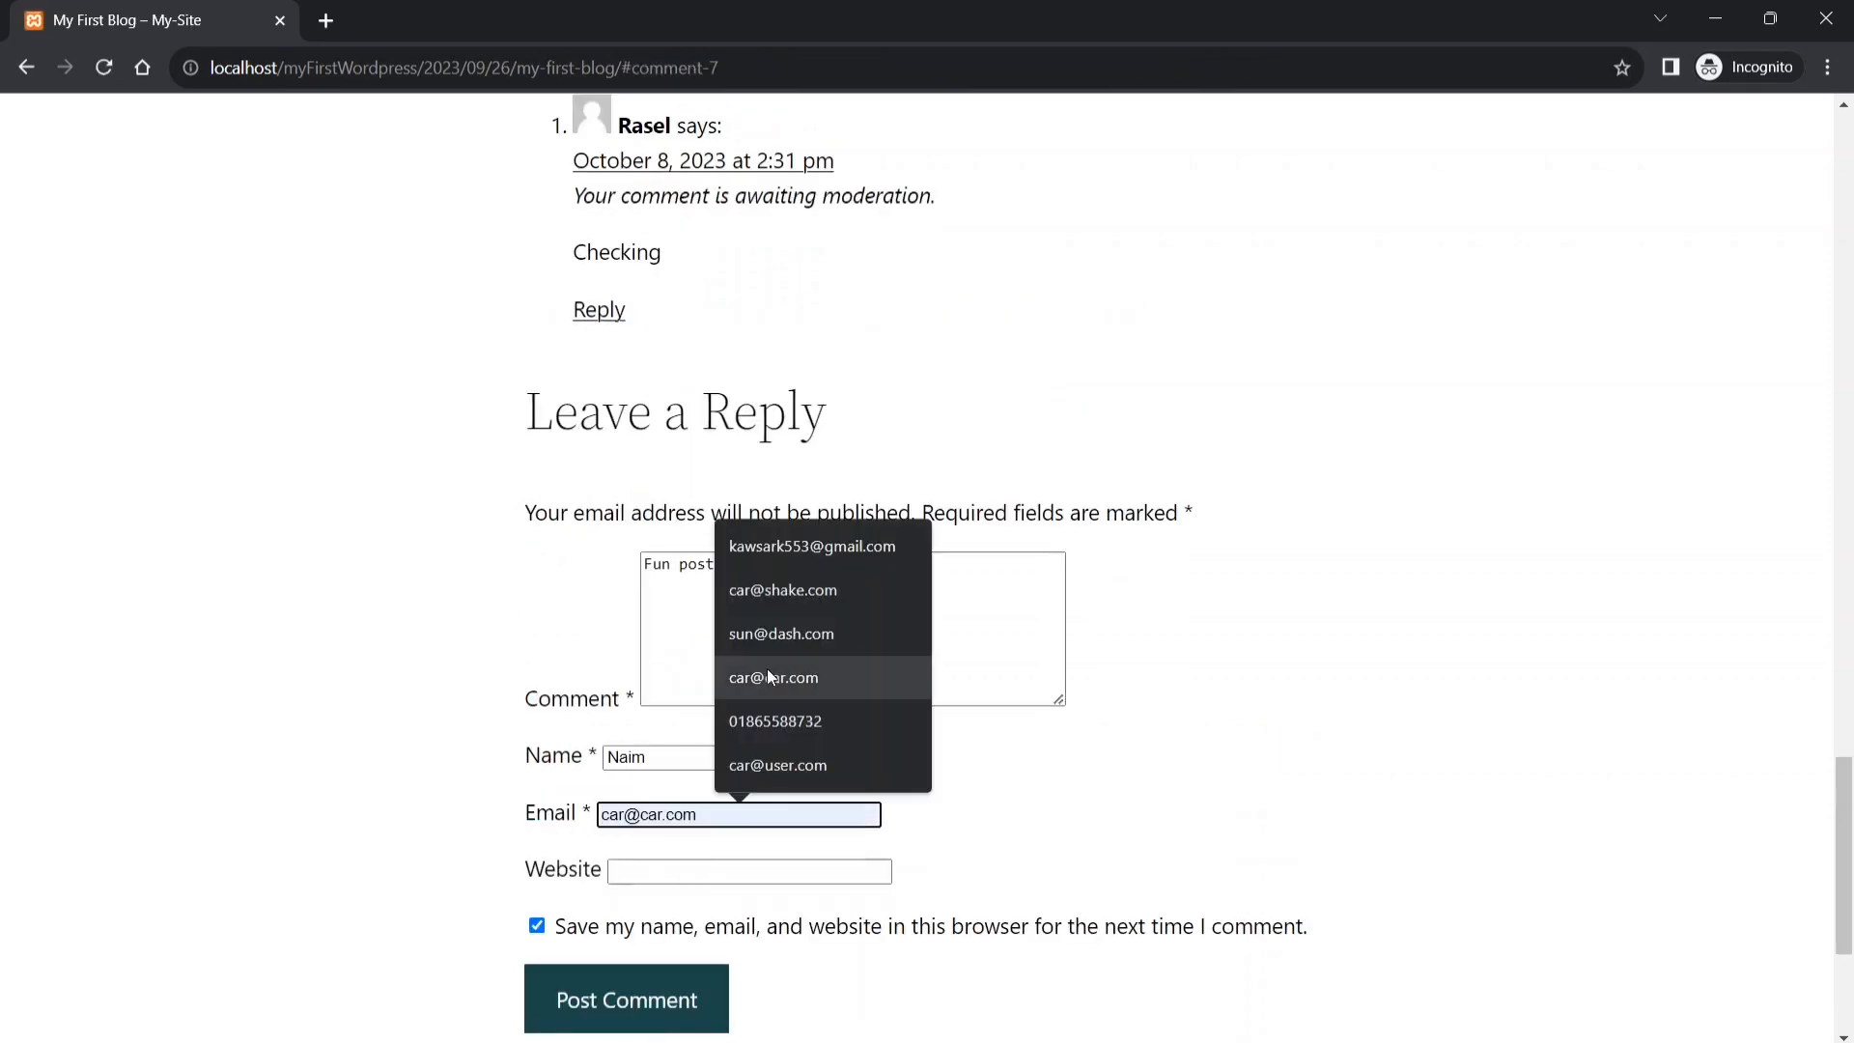
{"action": "left_click", "coordinate": [780, 634]}
{"action": "left_click", "coordinate": [632, 998]}
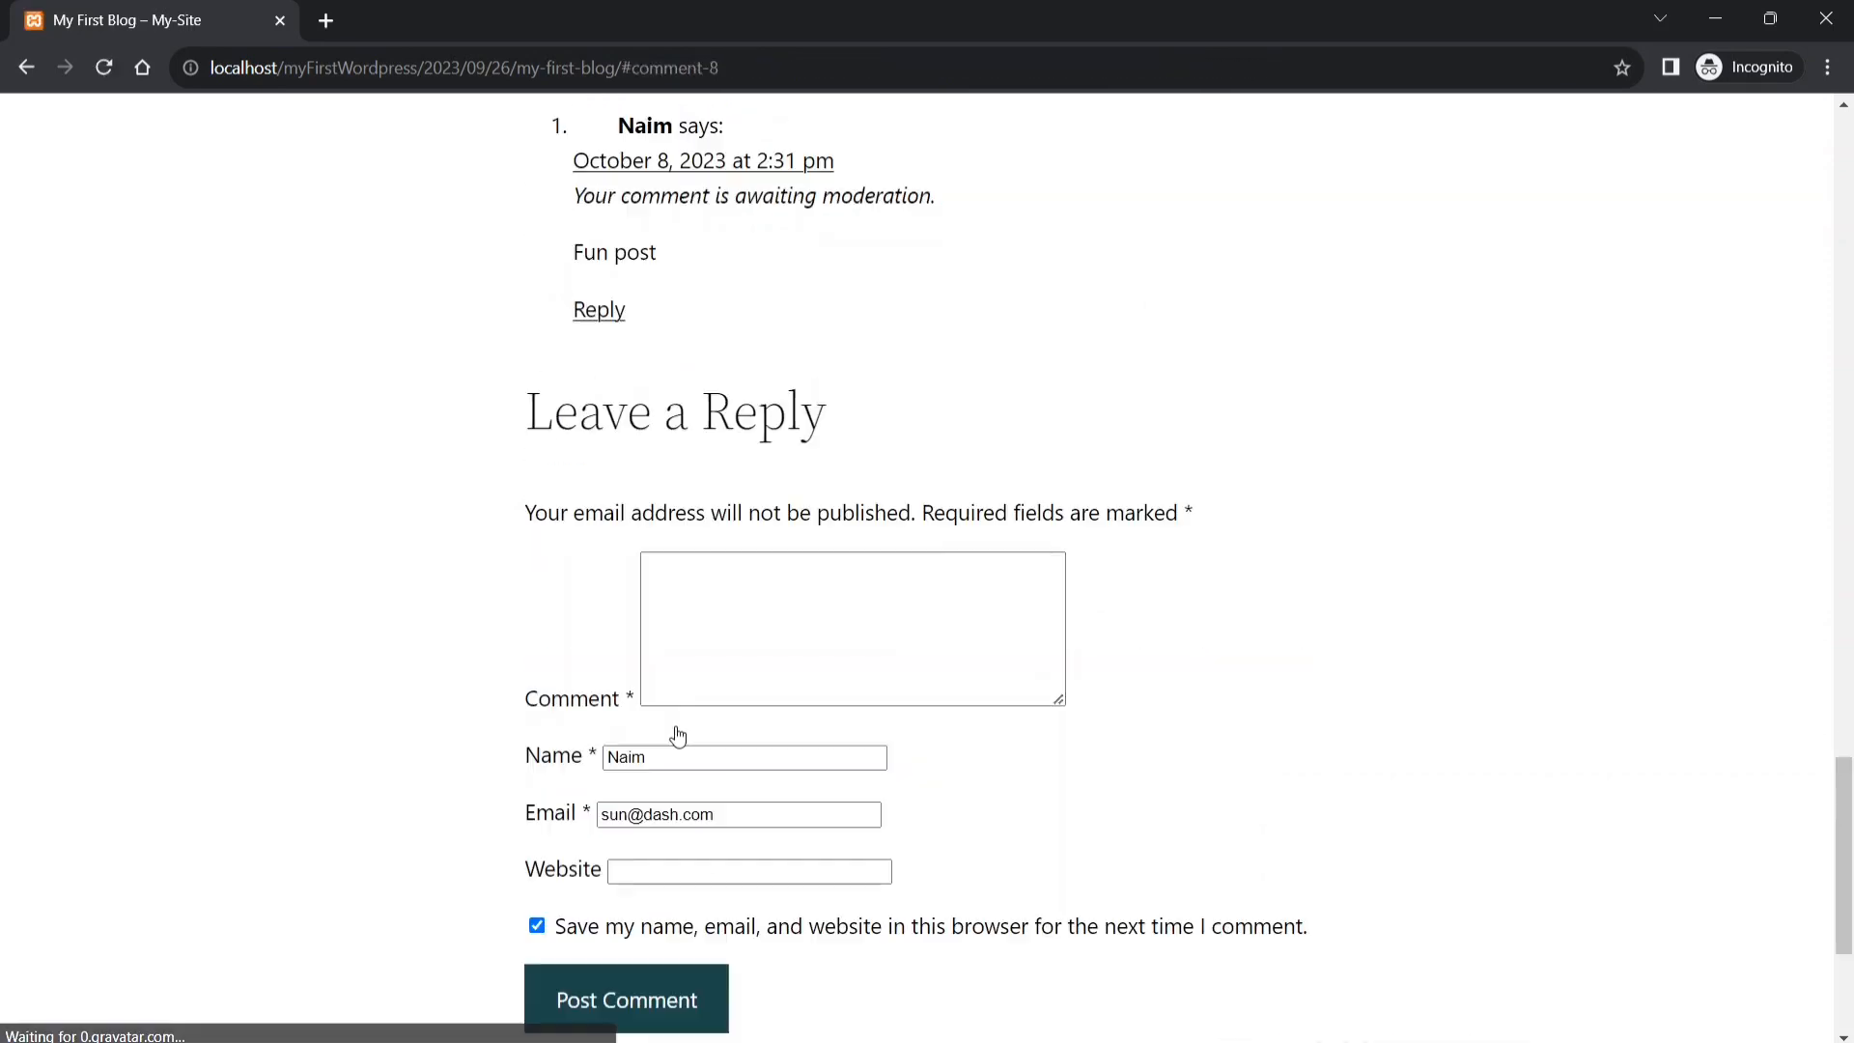
{"action": "scroll", "coordinate": [1022, 504], "scroll_direction": "up", "scroll_amount": 3}
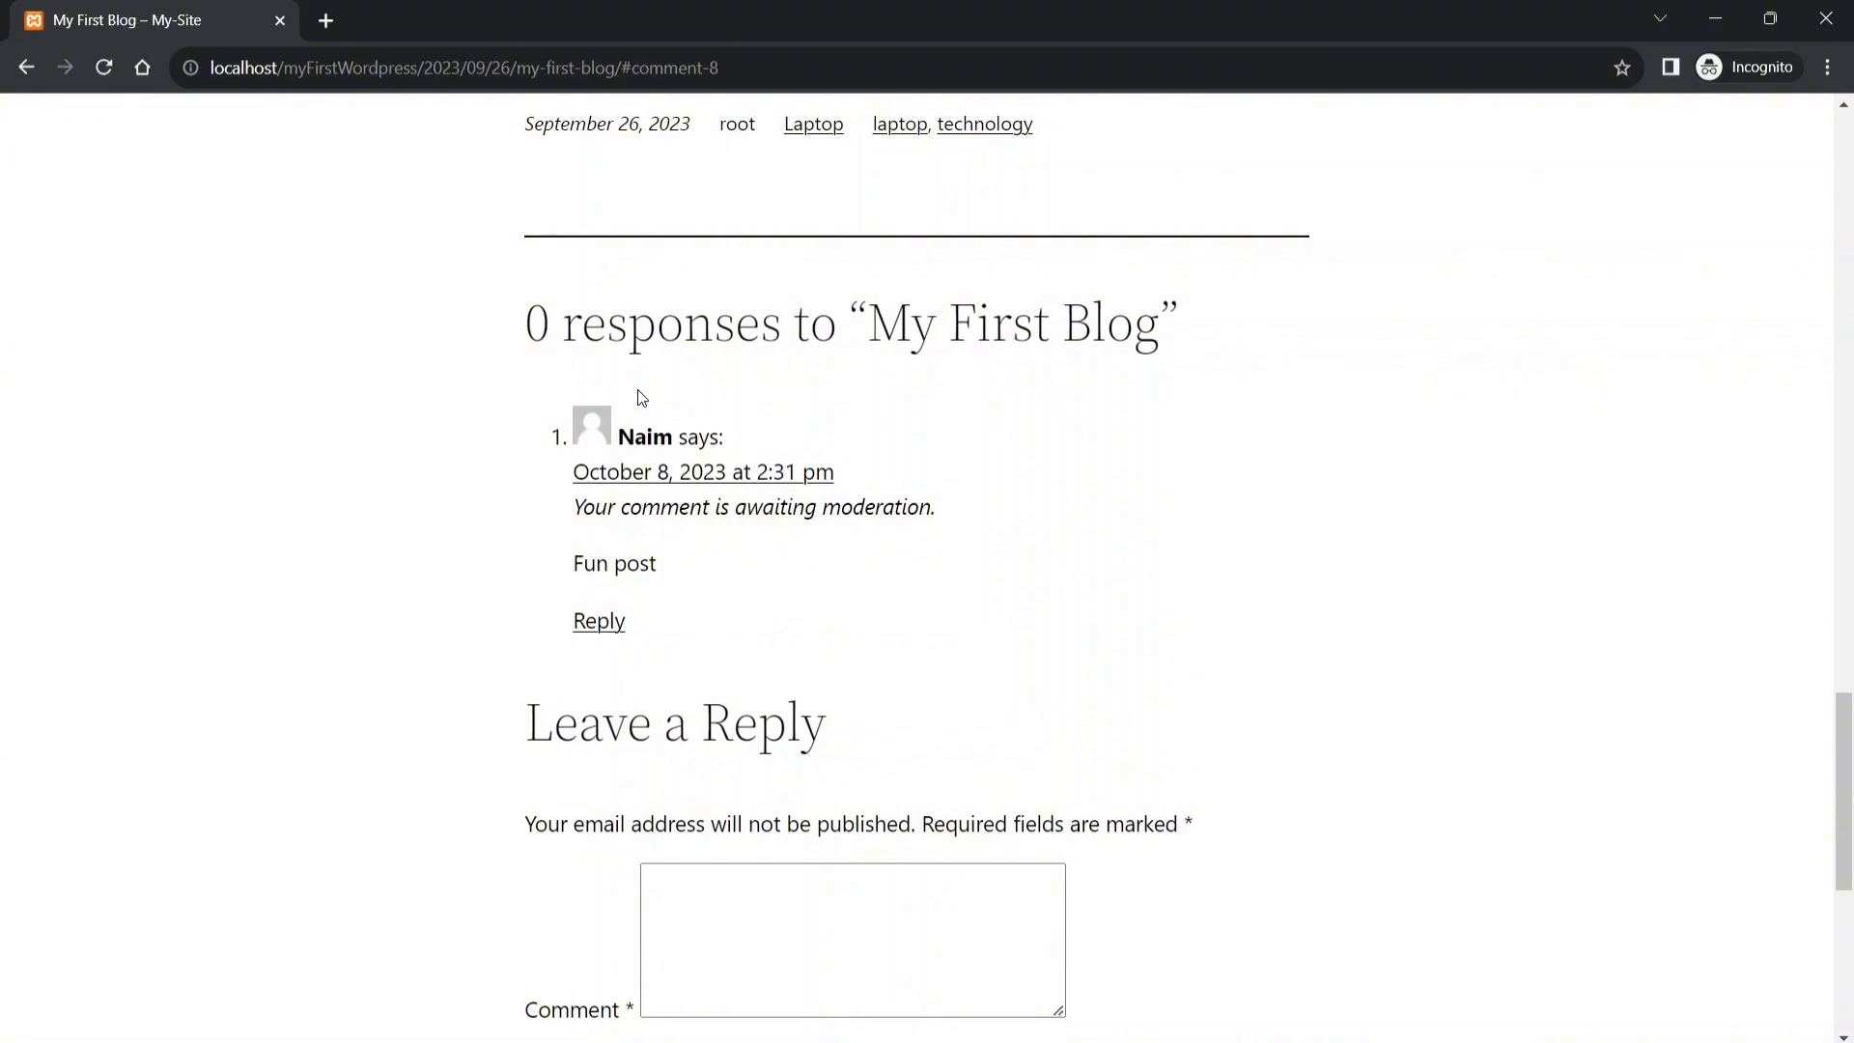
- Reload admin Comments and approve 'Fun post', 'Checking' and 'This is for checking purpose'
{"action": "left_click", "coordinate": [1716, 19]}
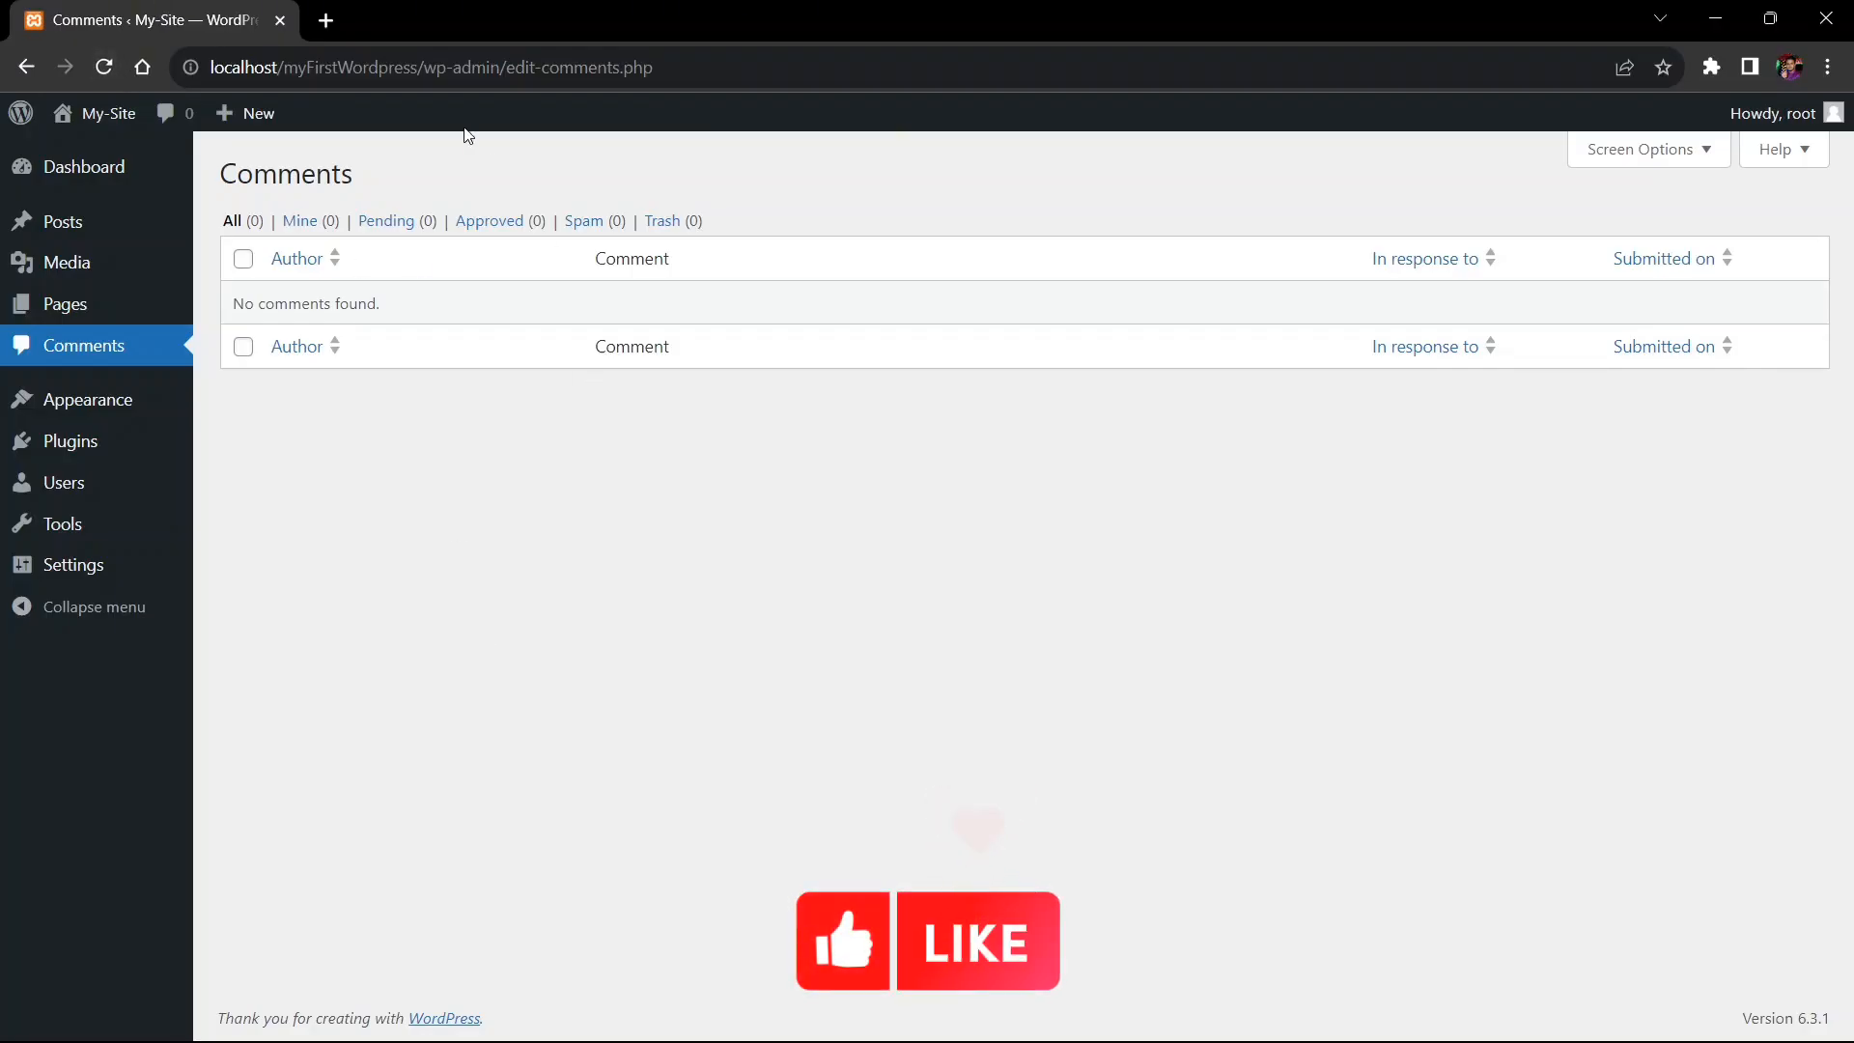
{"action": "left_click", "coordinate": [104, 68]}
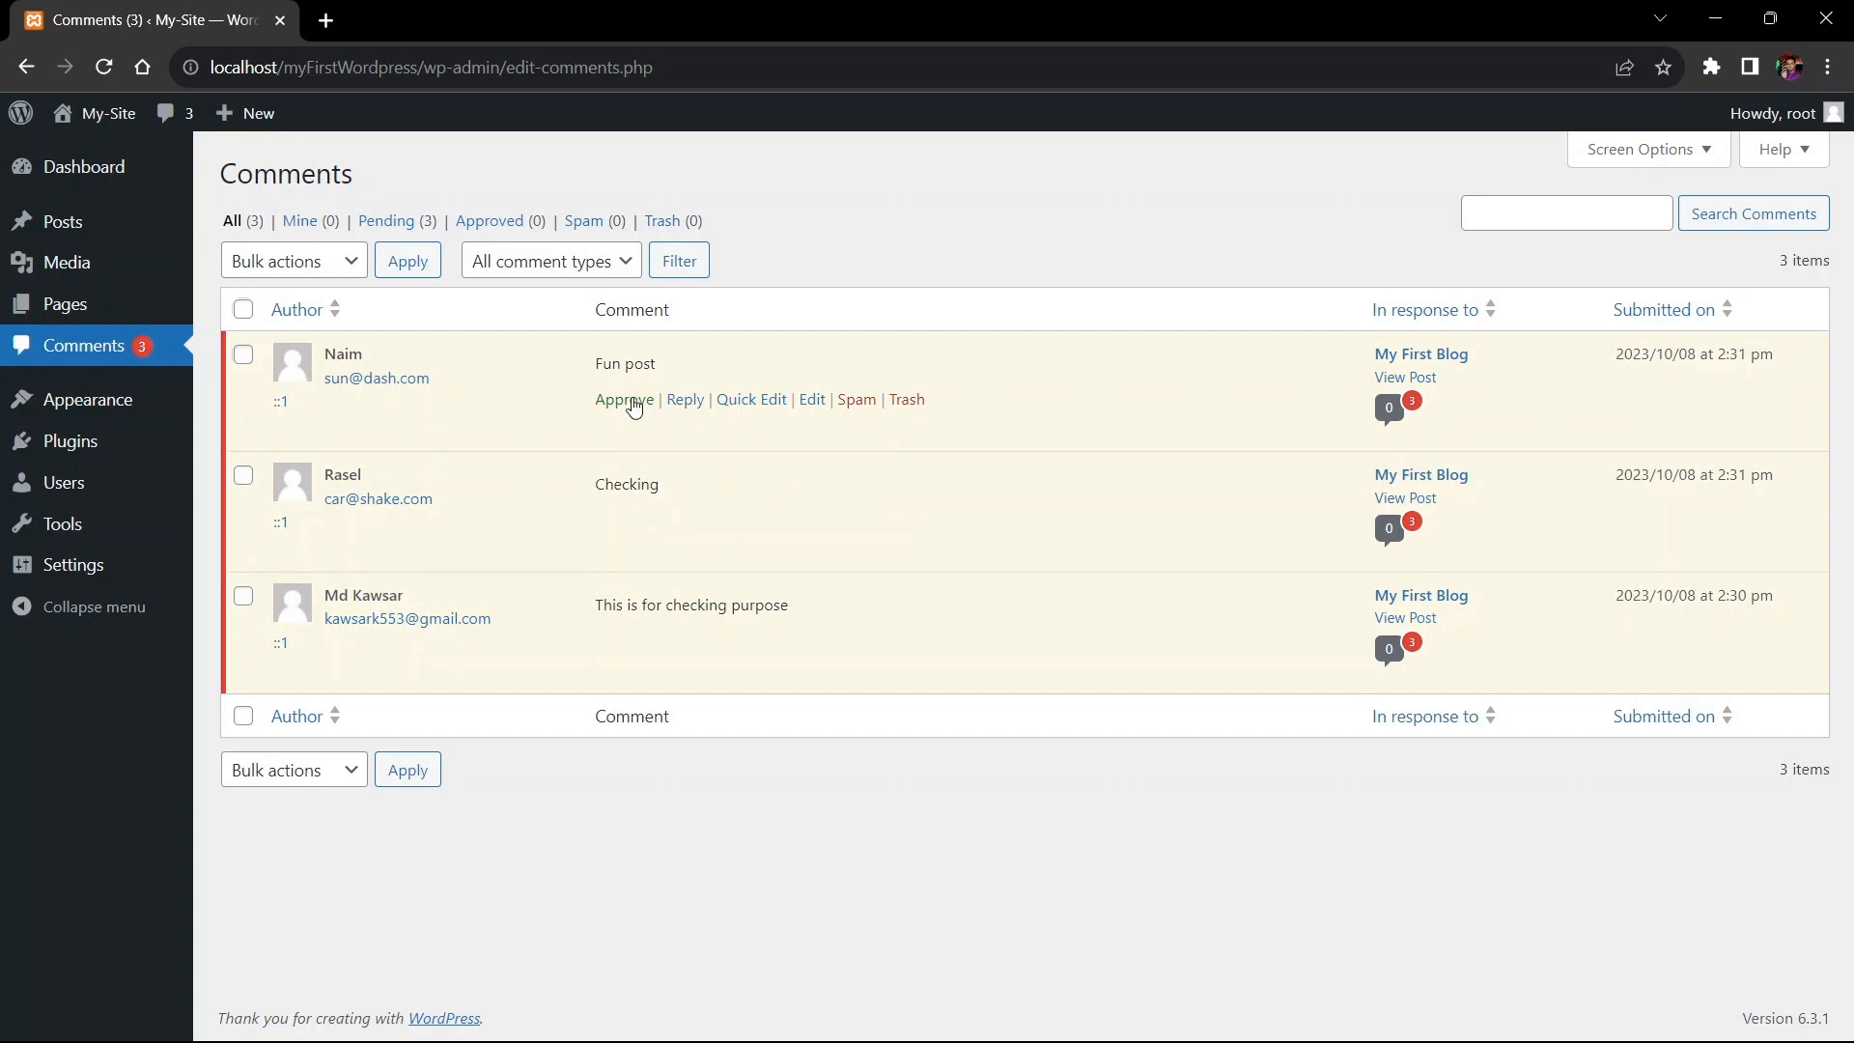
{"action": "left_click", "coordinate": [633, 406]}
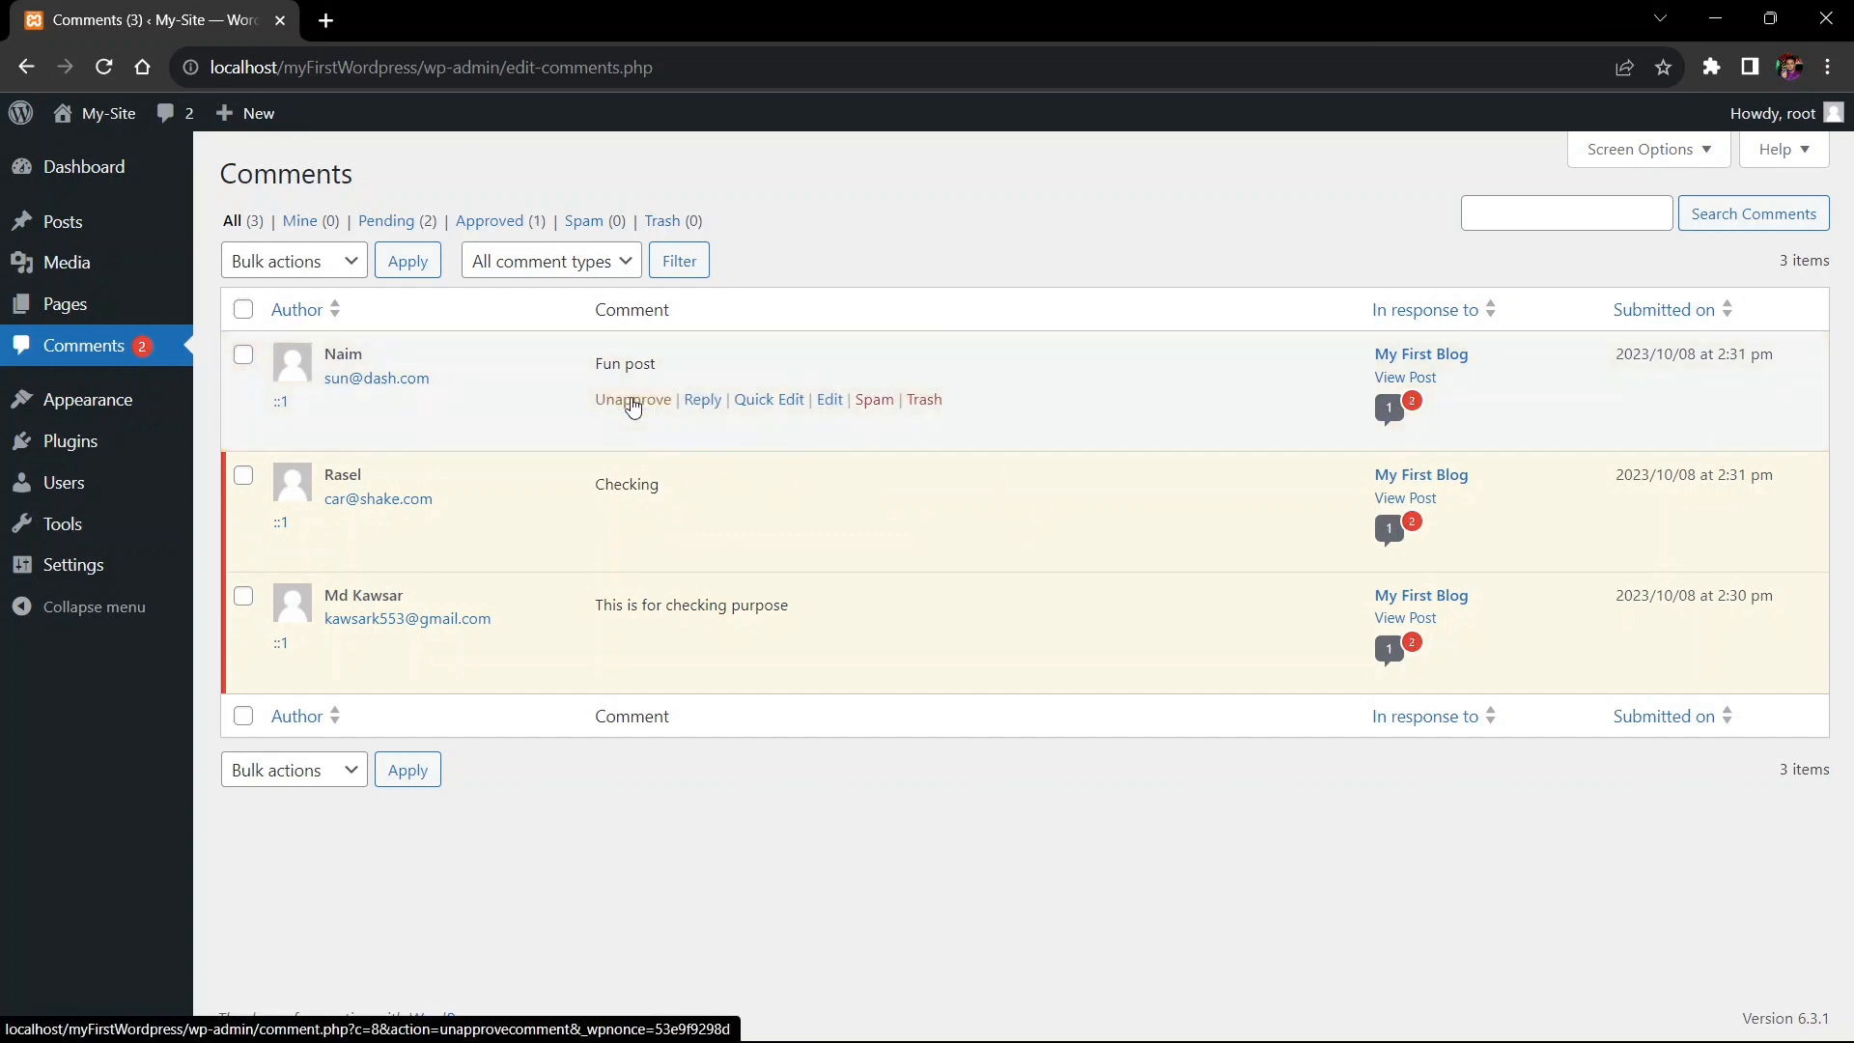
{"action": "left_click", "coordinate": [625, 522]}
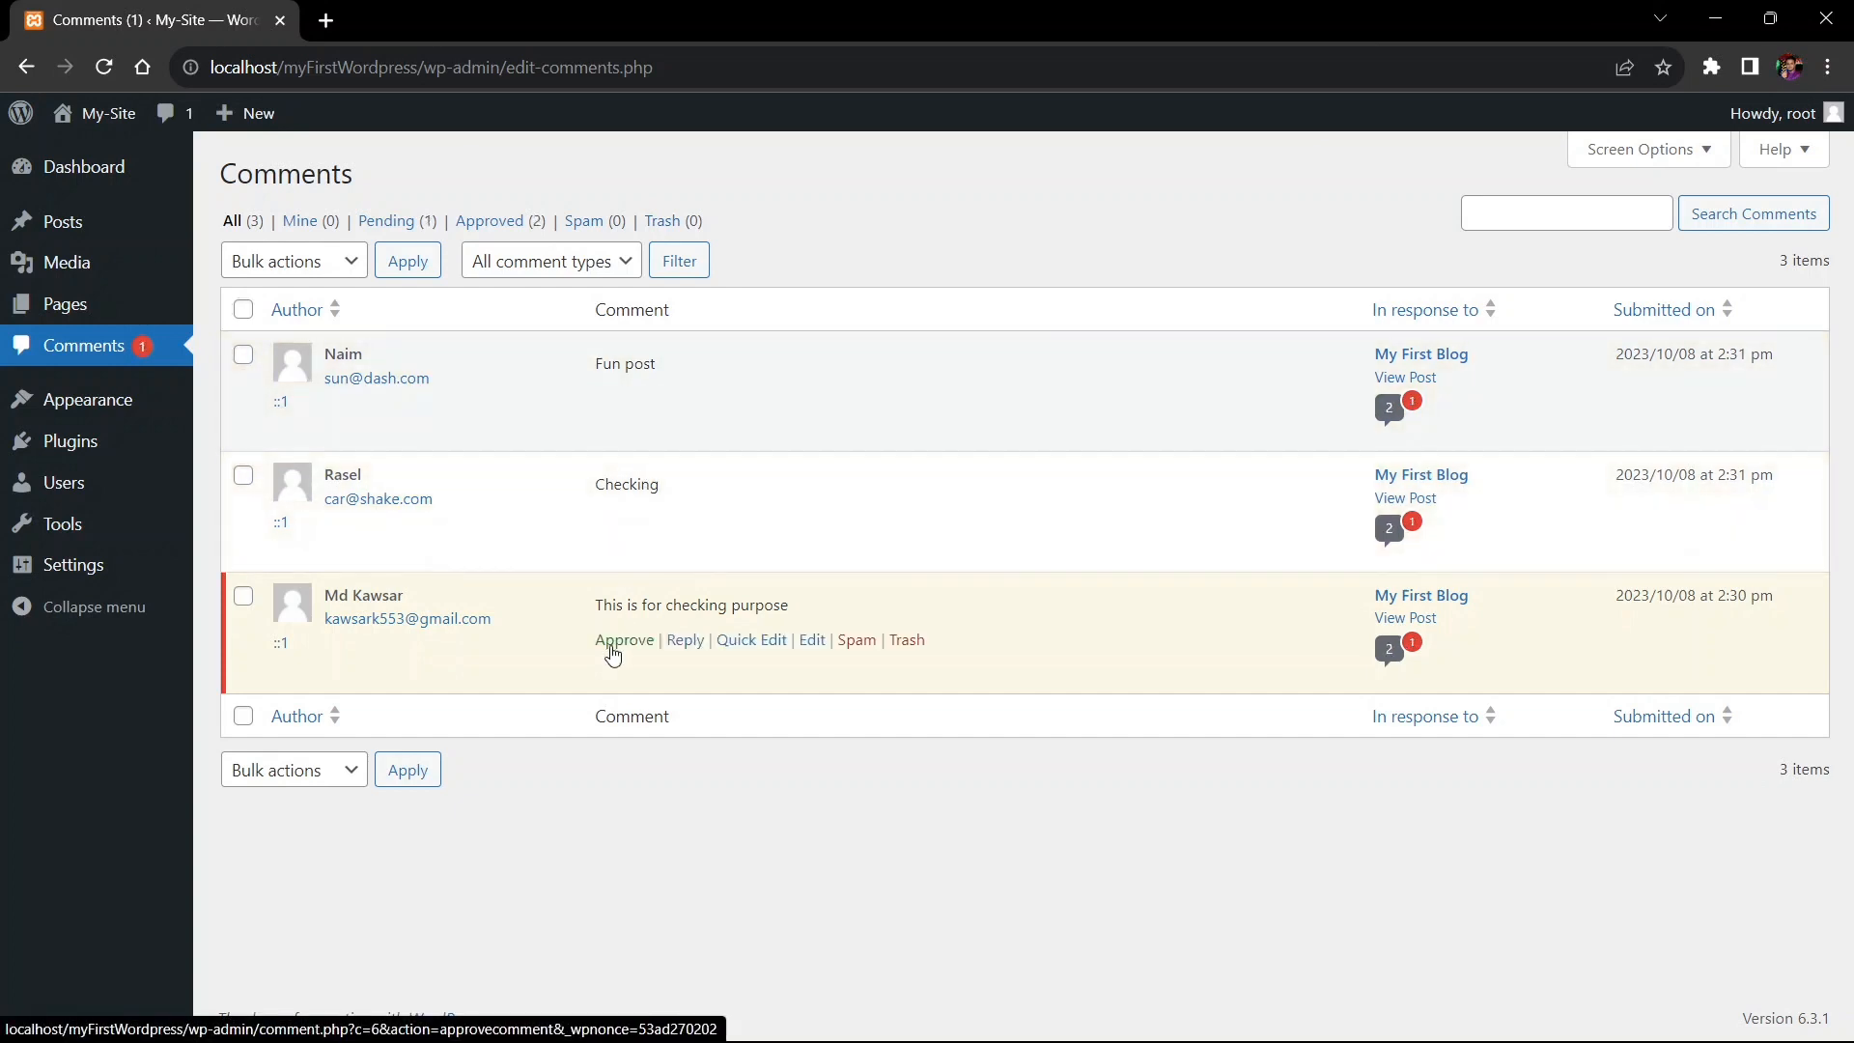
{"action": "left_click", "coordinate": [624, 642]}
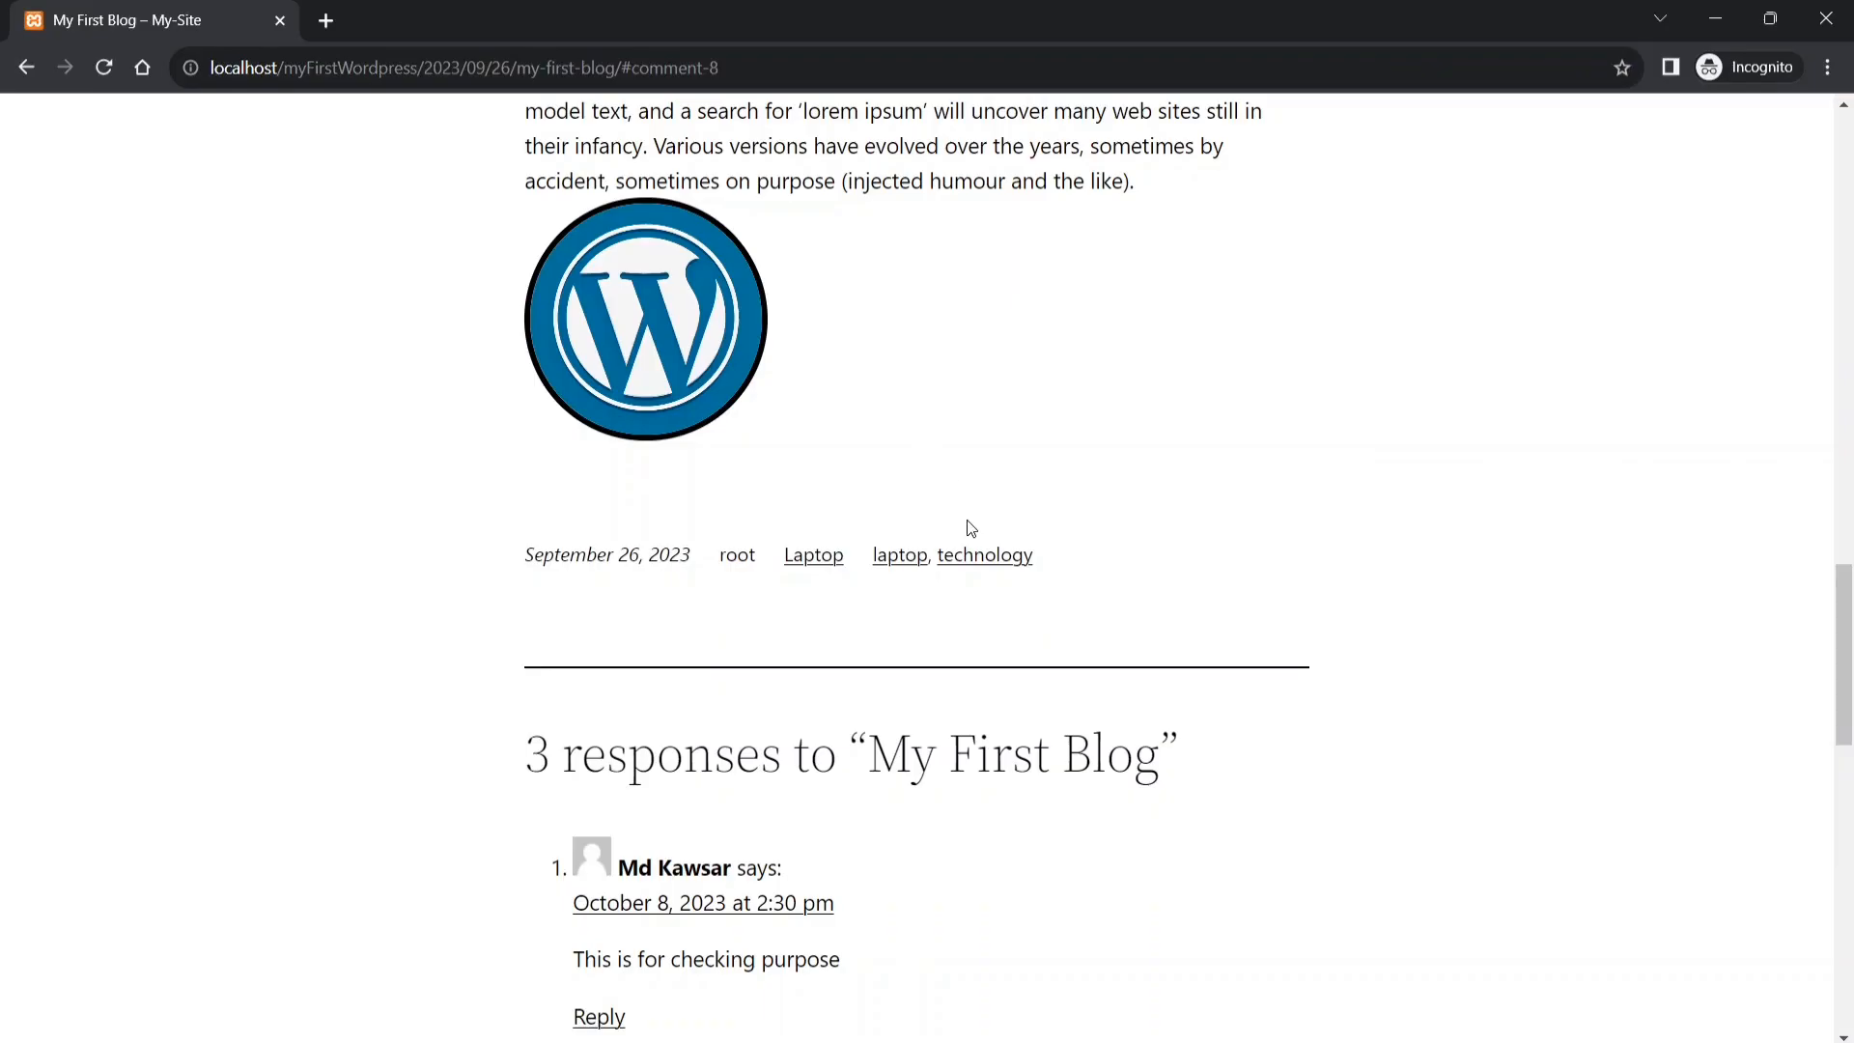
{"action": "scroll", "coordinate": [939, 577], "scroll_direction": "down", "scroll_amount": 5}
{"action": "scroll", "coordinate": [578, 319], "scroll_direction": "down", "scroll_amount": 1}
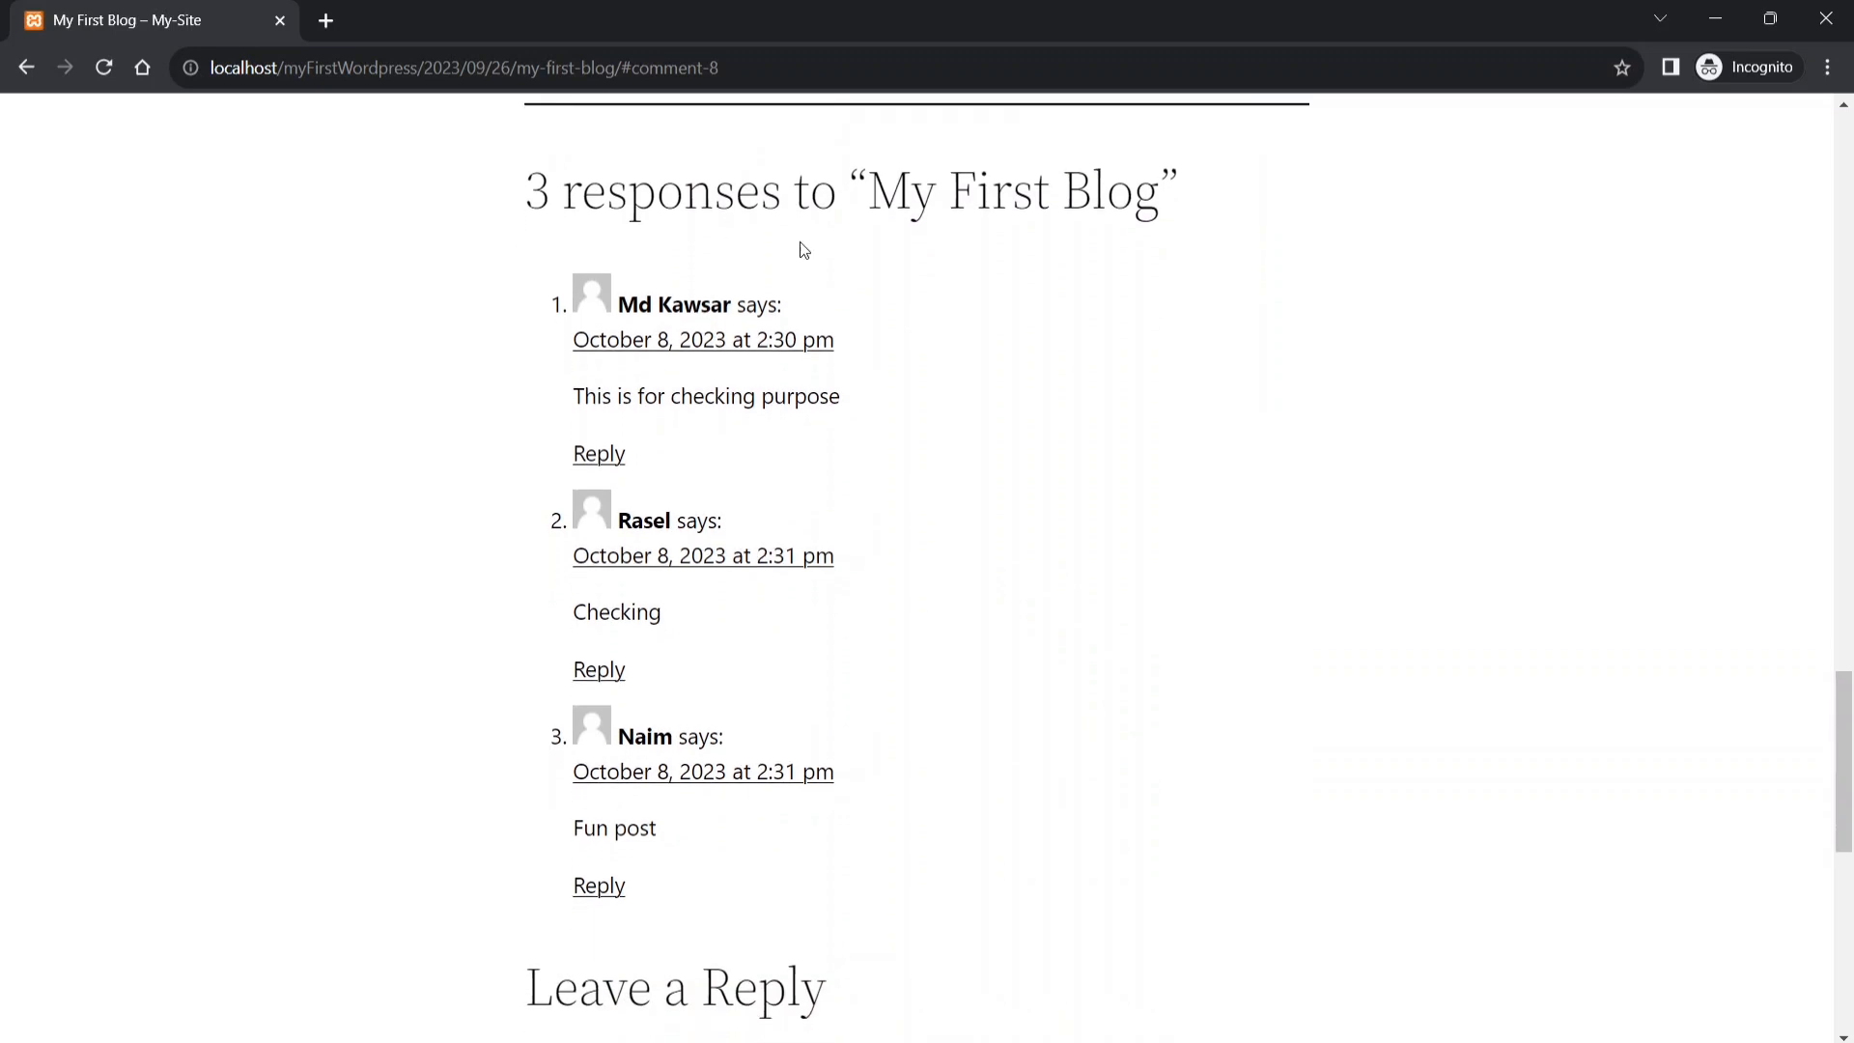
{"action": "left_click_drag", "start_coordinate": [510, 157], "coordinate": [1172, 183]}
{"action": "left_click", "coordinate": [1172, 183]}
{"action": "scroll", "coordinate": [526, 290], "scroll_direction": "up", "scroll_amount": 1}
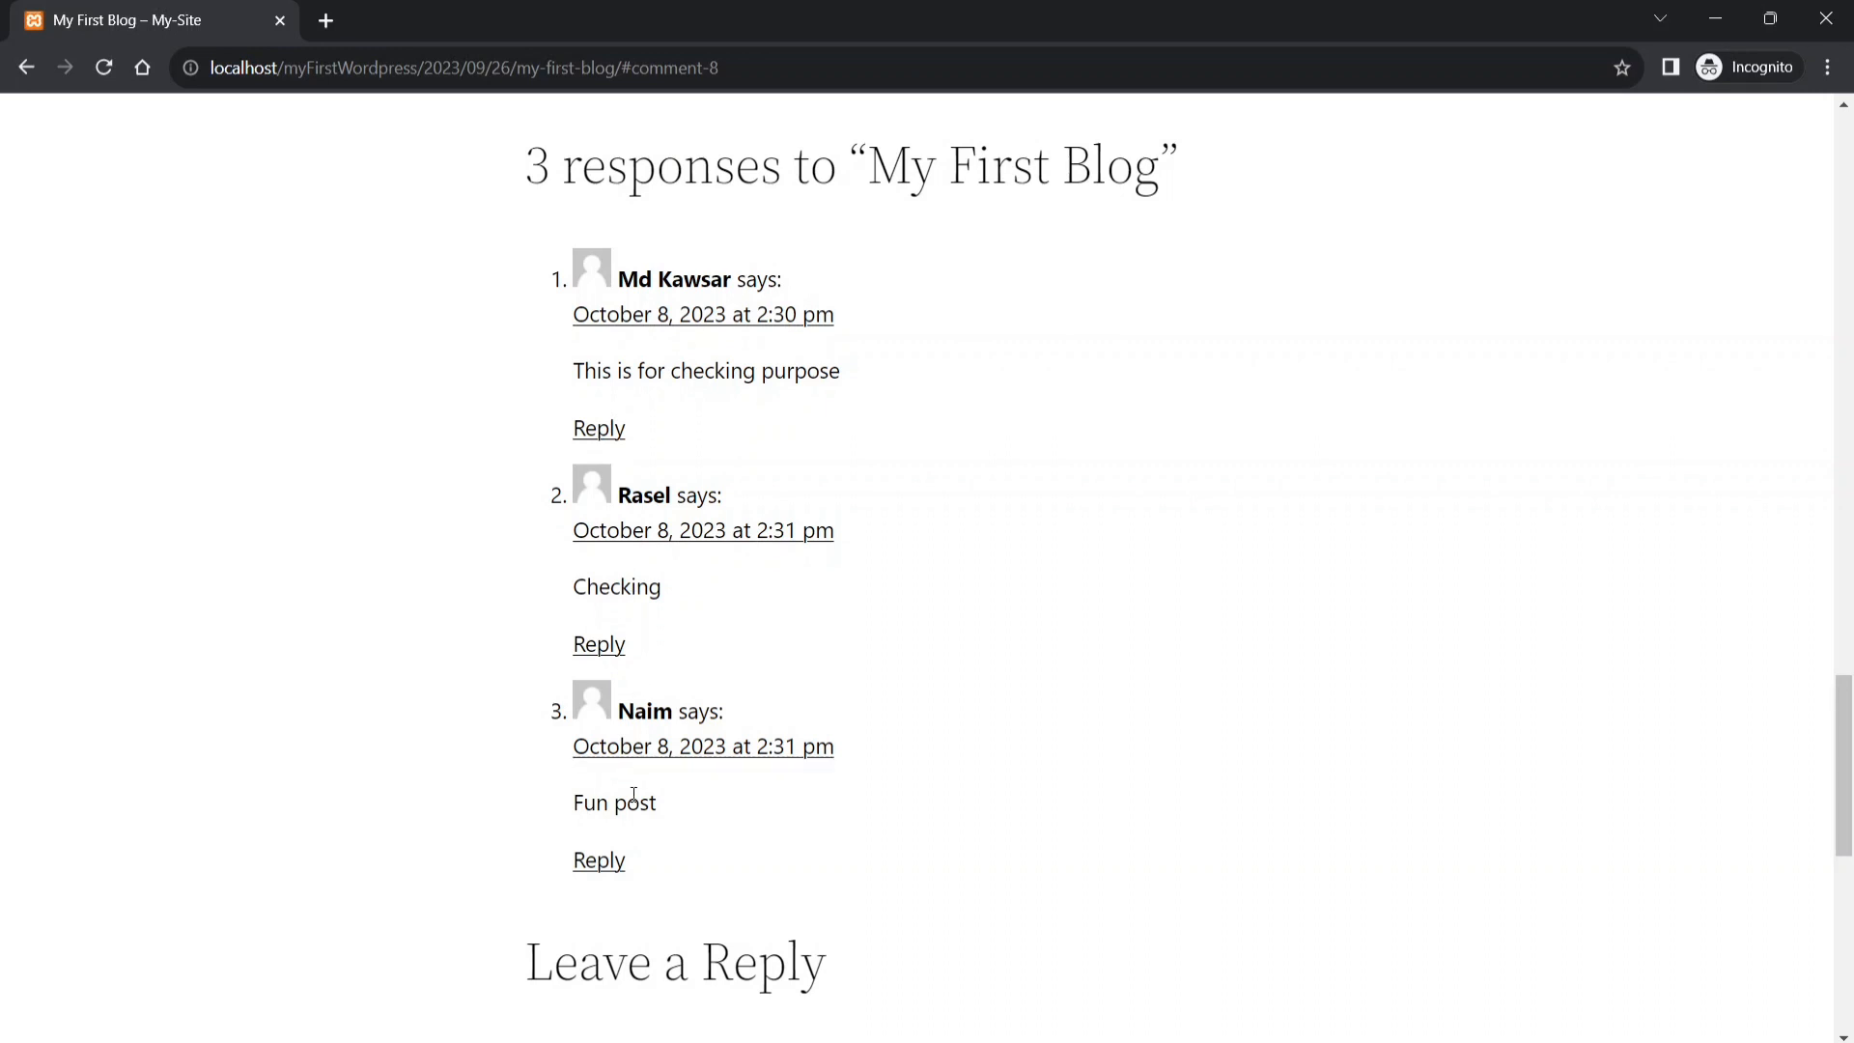
{"action": "left_click", "coordinate": [1731, 11]}
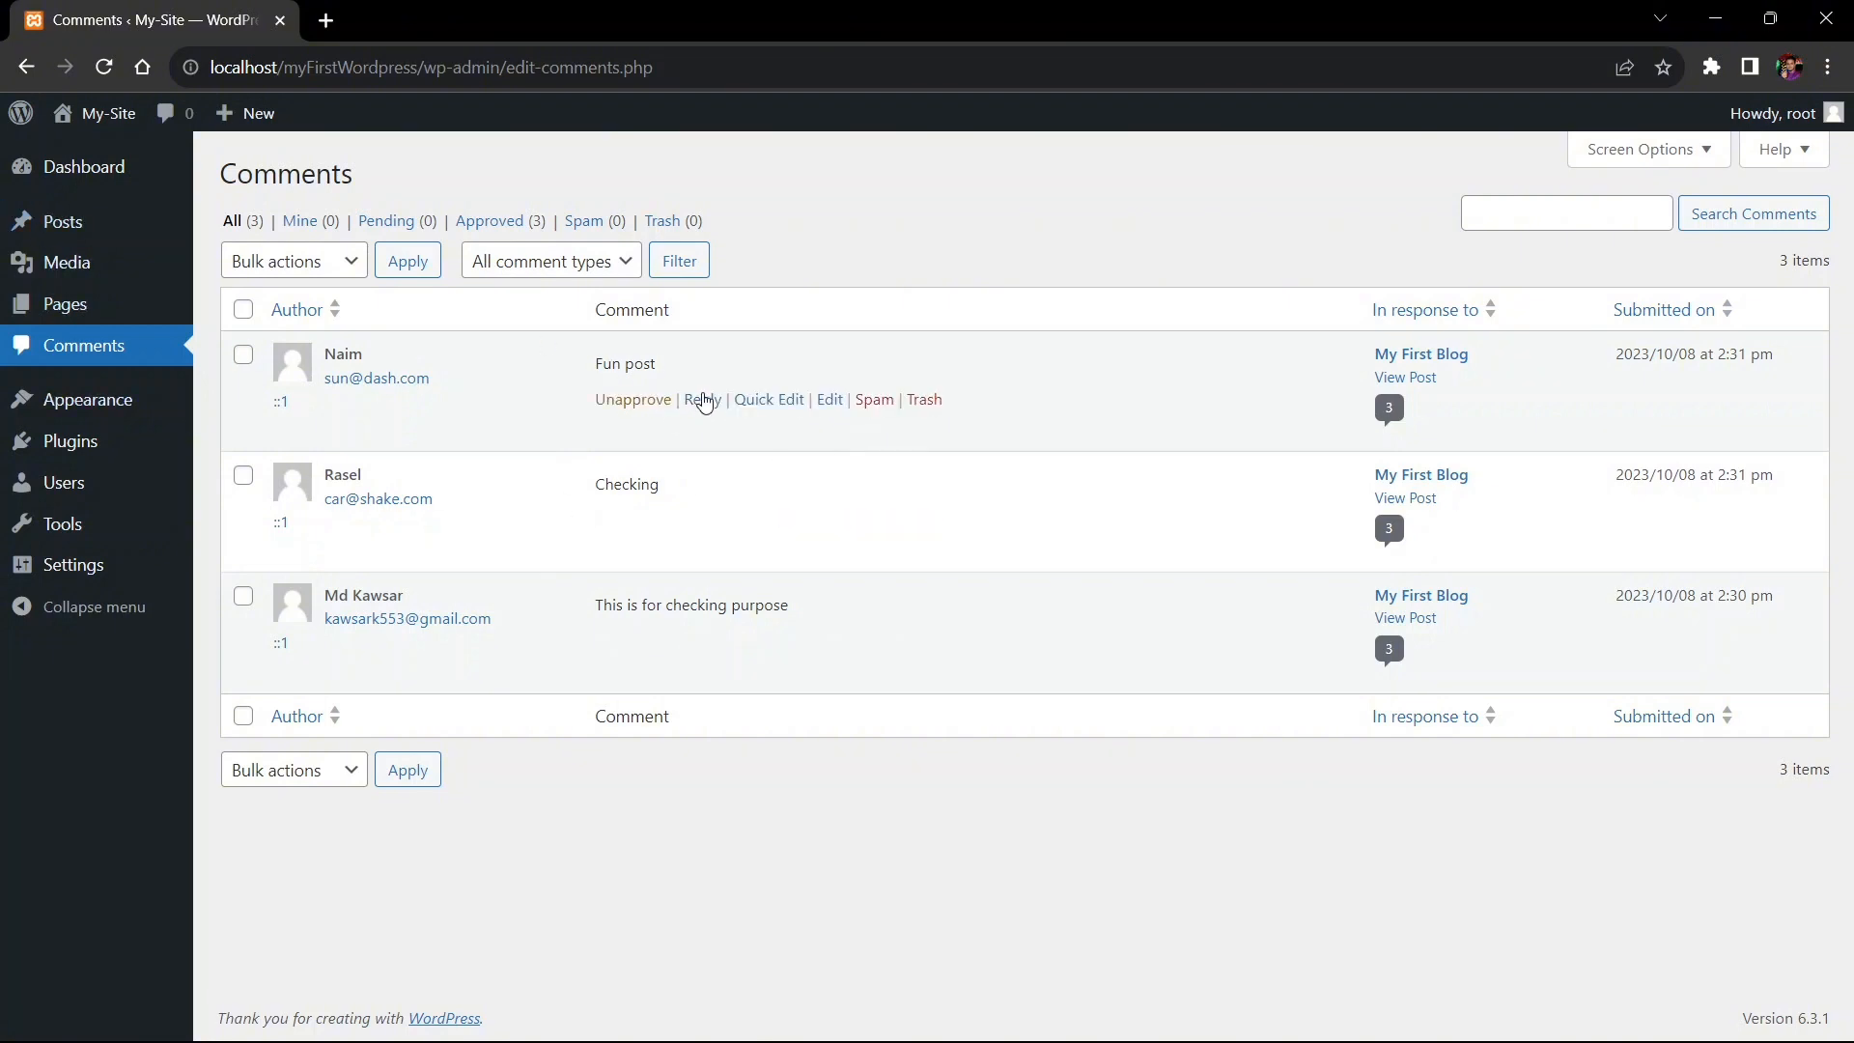
- Reply 'Thanks' as admin to the 'Fun post' comment
{"action": "left_click", "coordinate": [704, 401]}
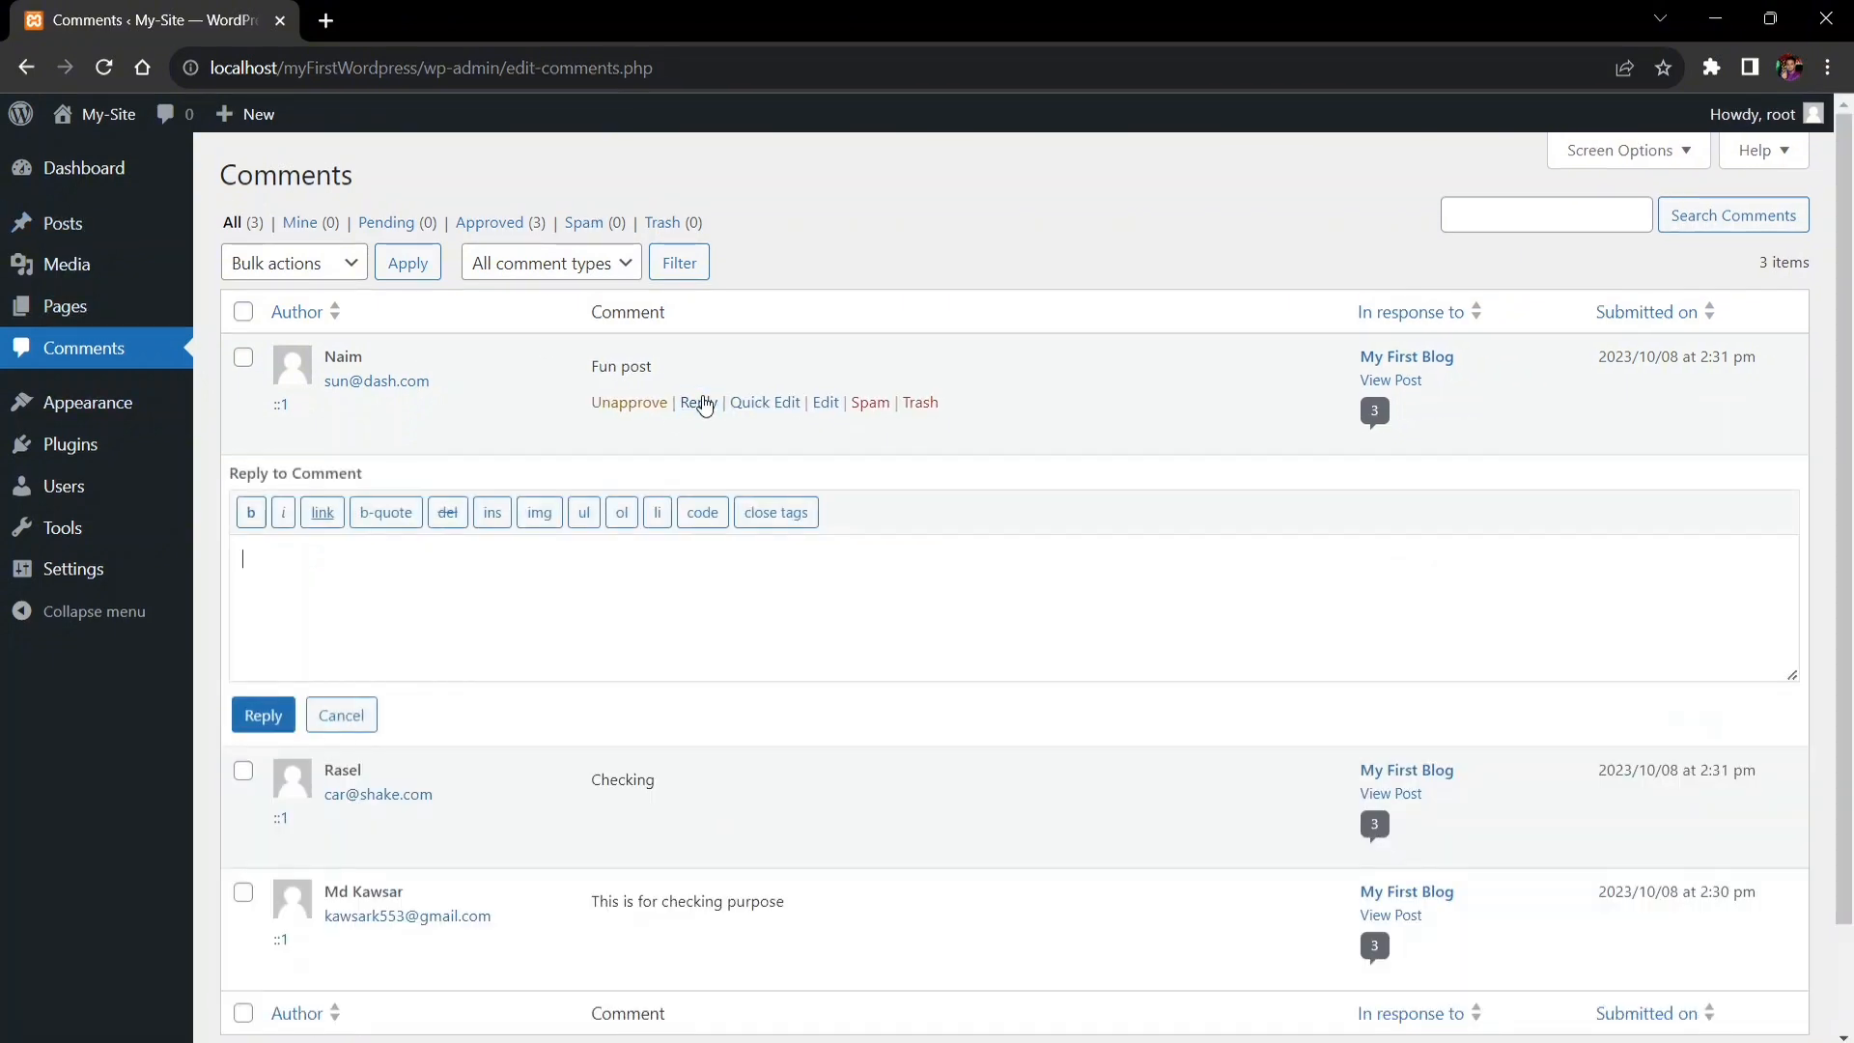
{"action": "type", "text": "Thanks"}
{"action": "left_click", "coordinate": [275, 719]}
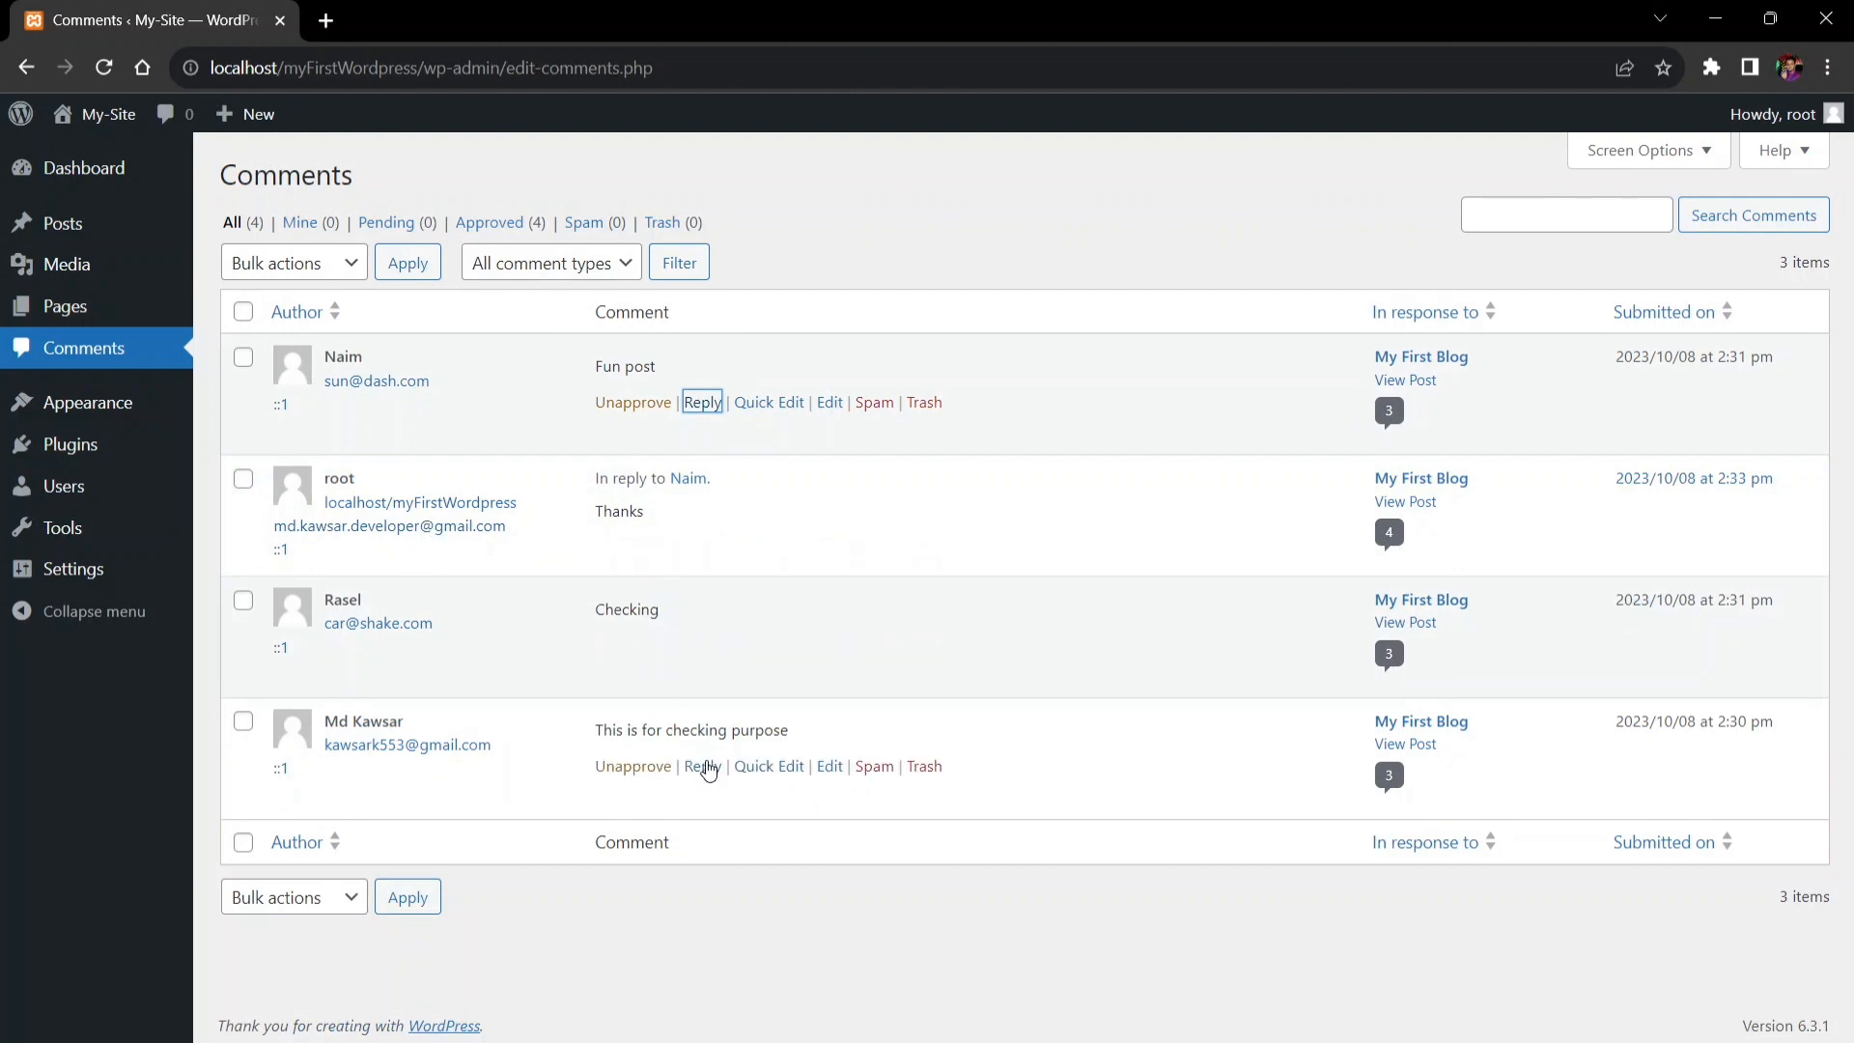
- Reply 'OK' as admin to the 'This is for checking purpose' comment
{"action": "left_click", "coordinate": [703, 766]}
{"action": "type", "text": "OK"}
{"action": "left_click", "coordinate": [250, 976]}
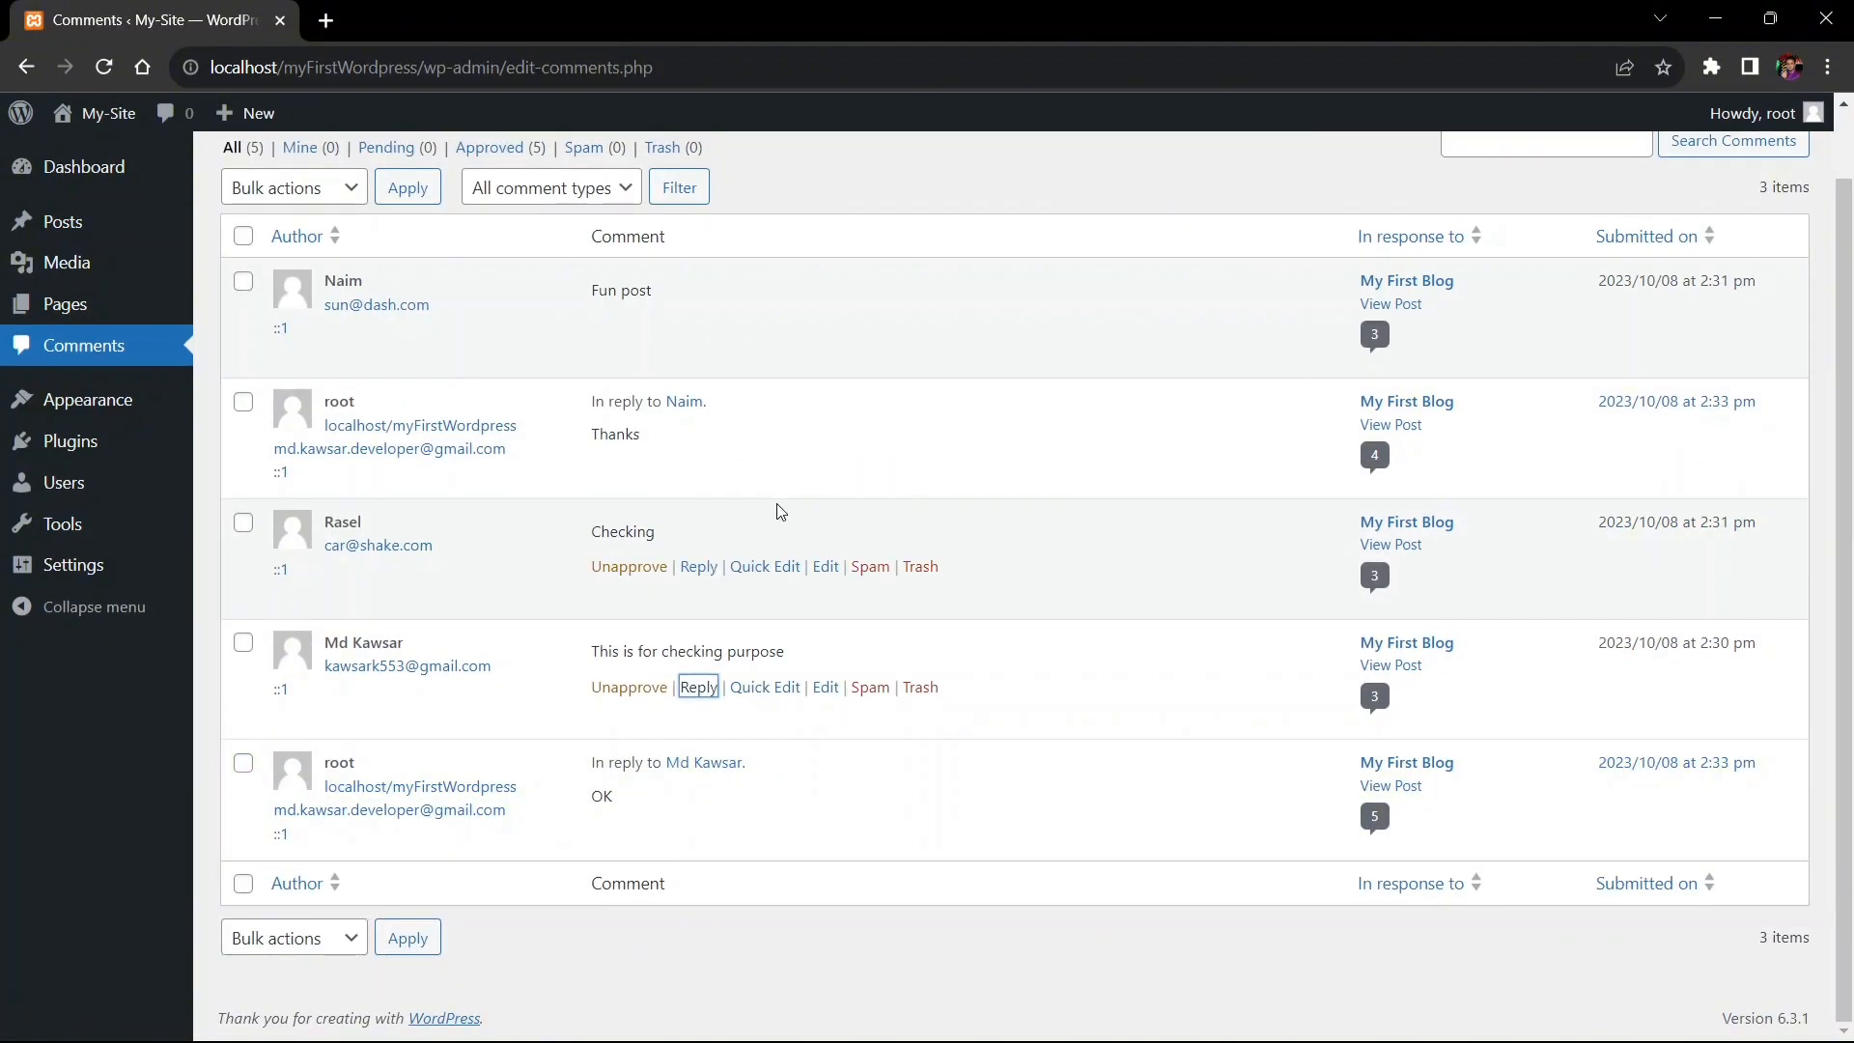
- Reload My First Blog in the Incognito window and review its 5 responses with nested replies
{"action": "mouse_move", "coordinate": [925, 1040]}
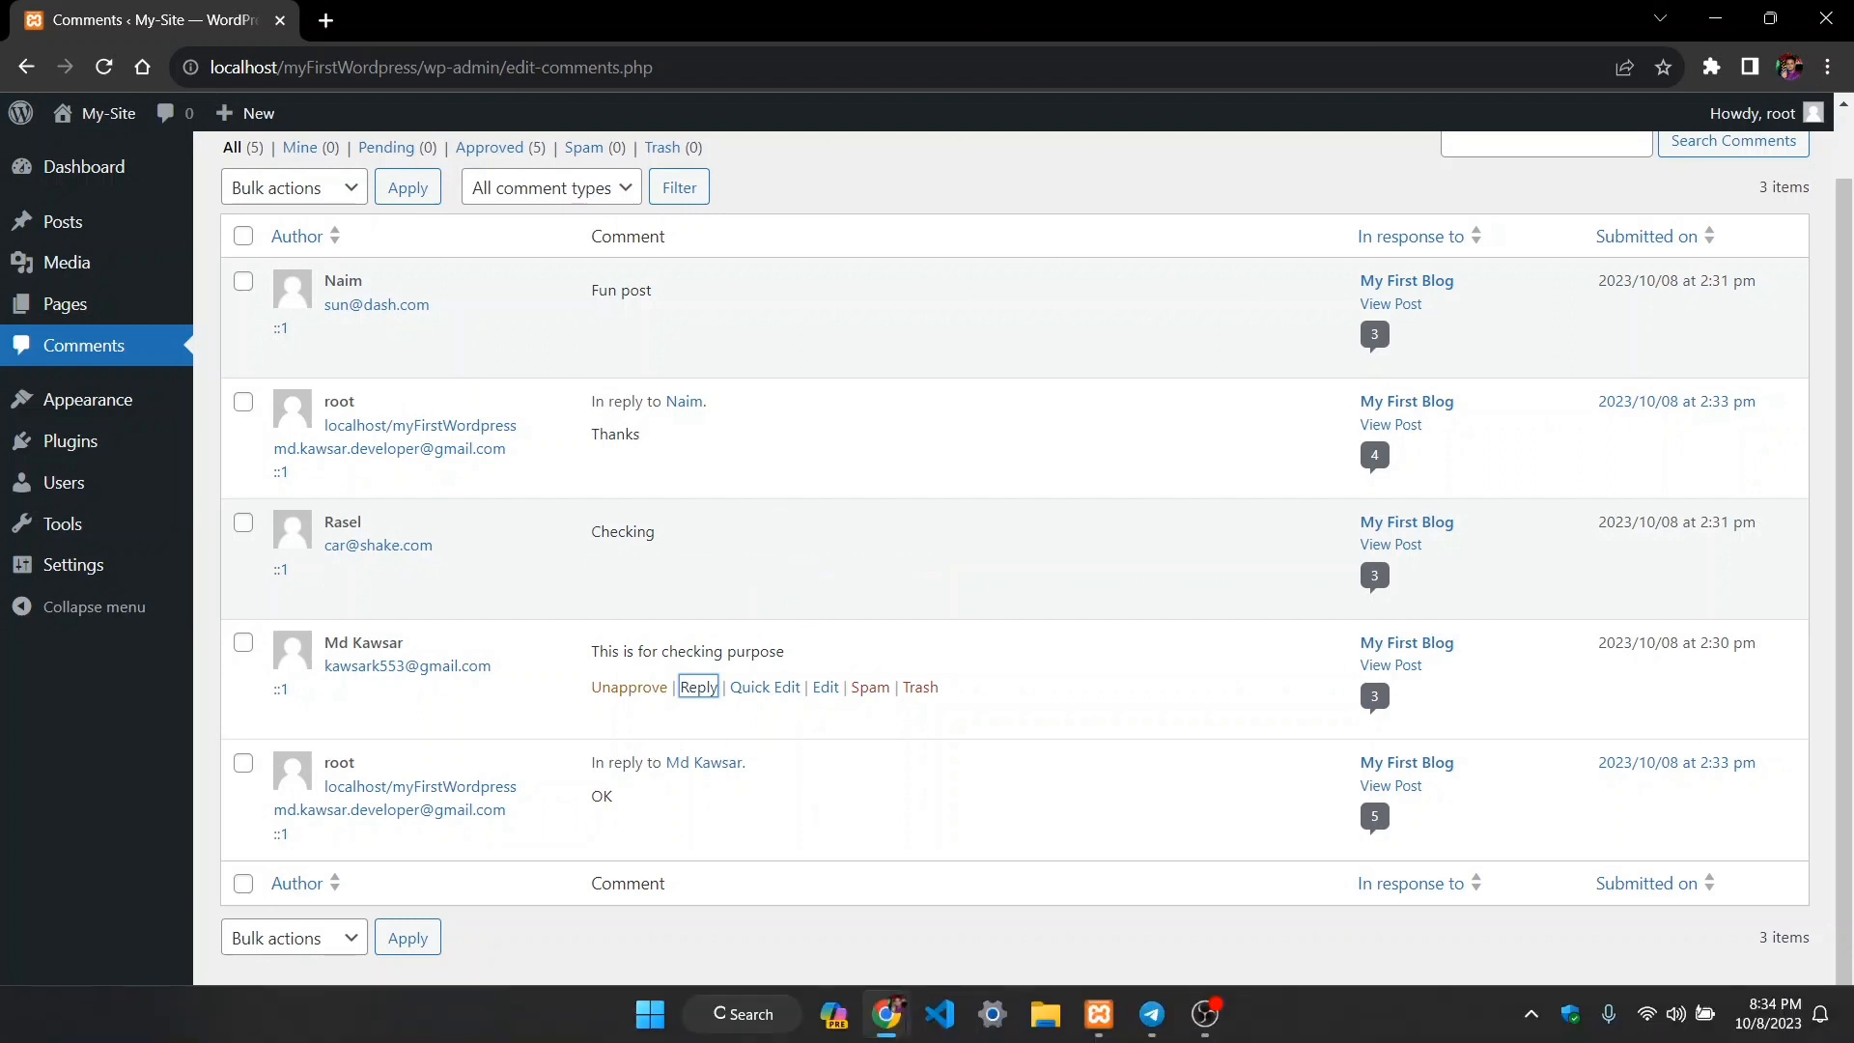
{"action": "left_click", "coordinate": [870, 1030]}
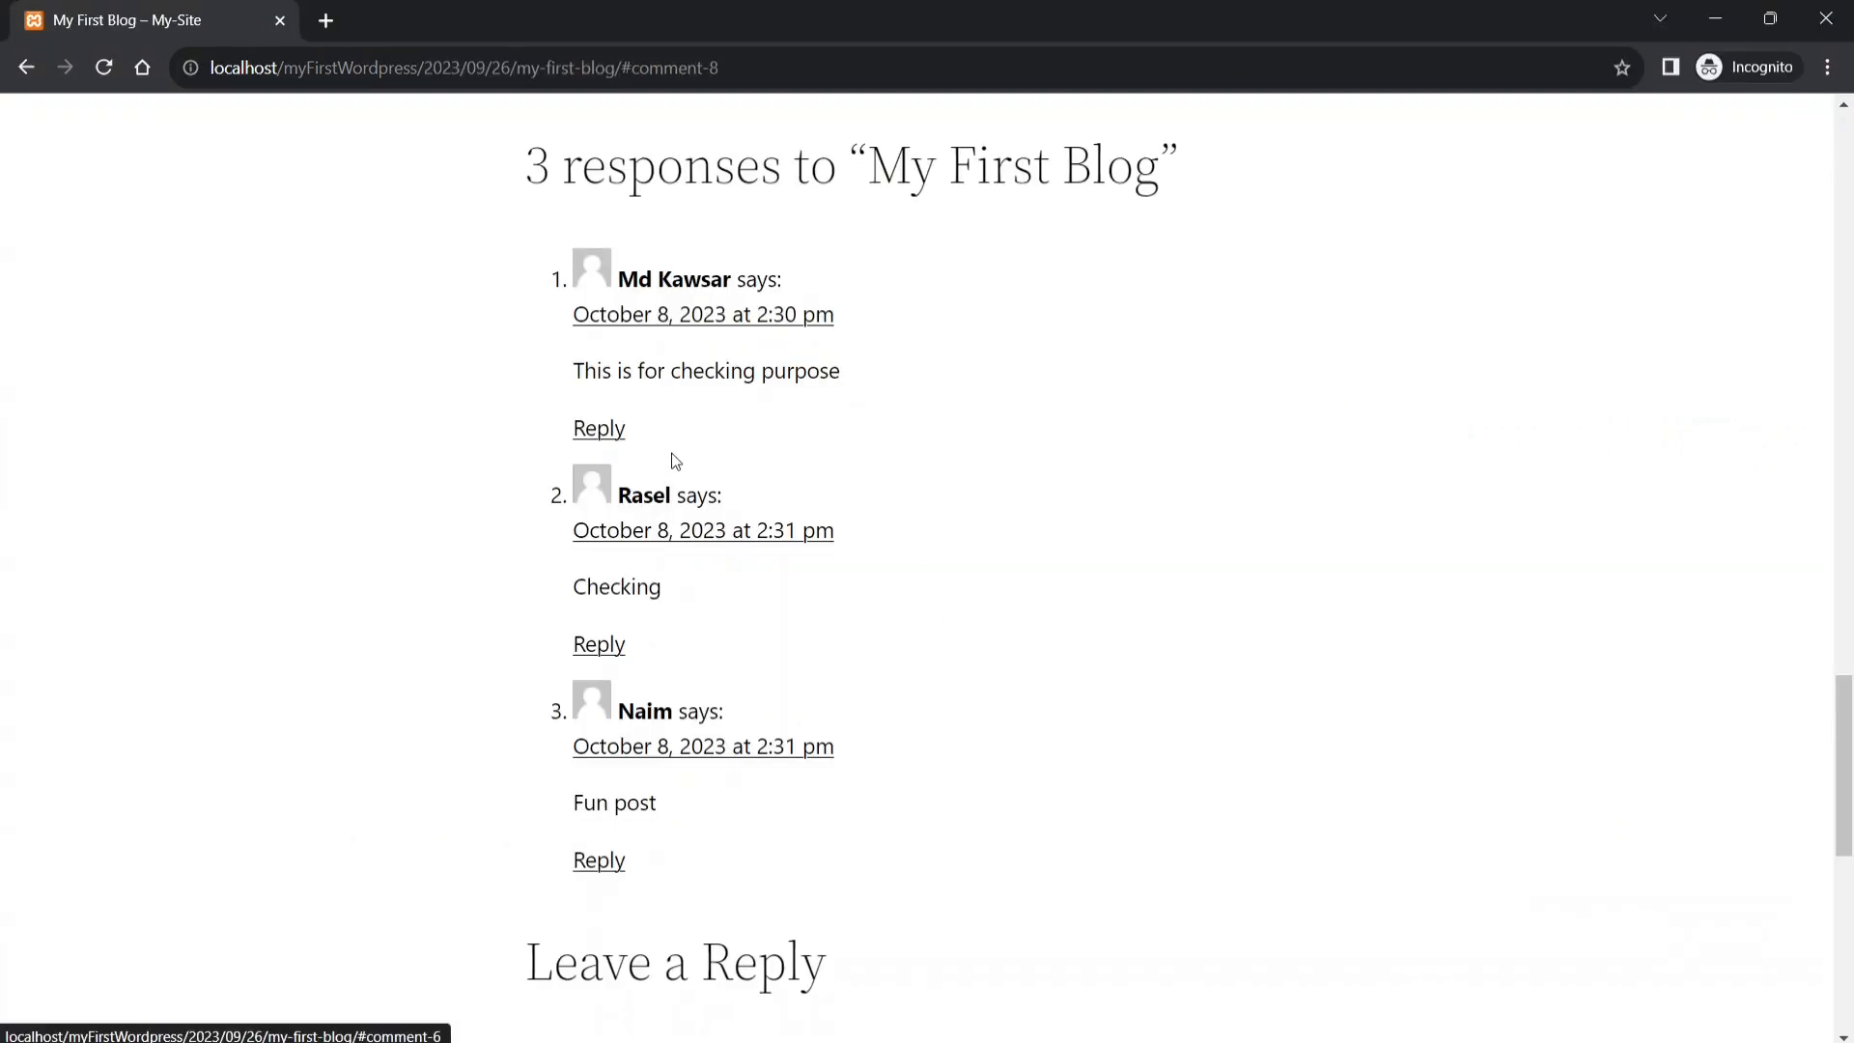
{"action": "left_click", "coordinate": [112, 72]}
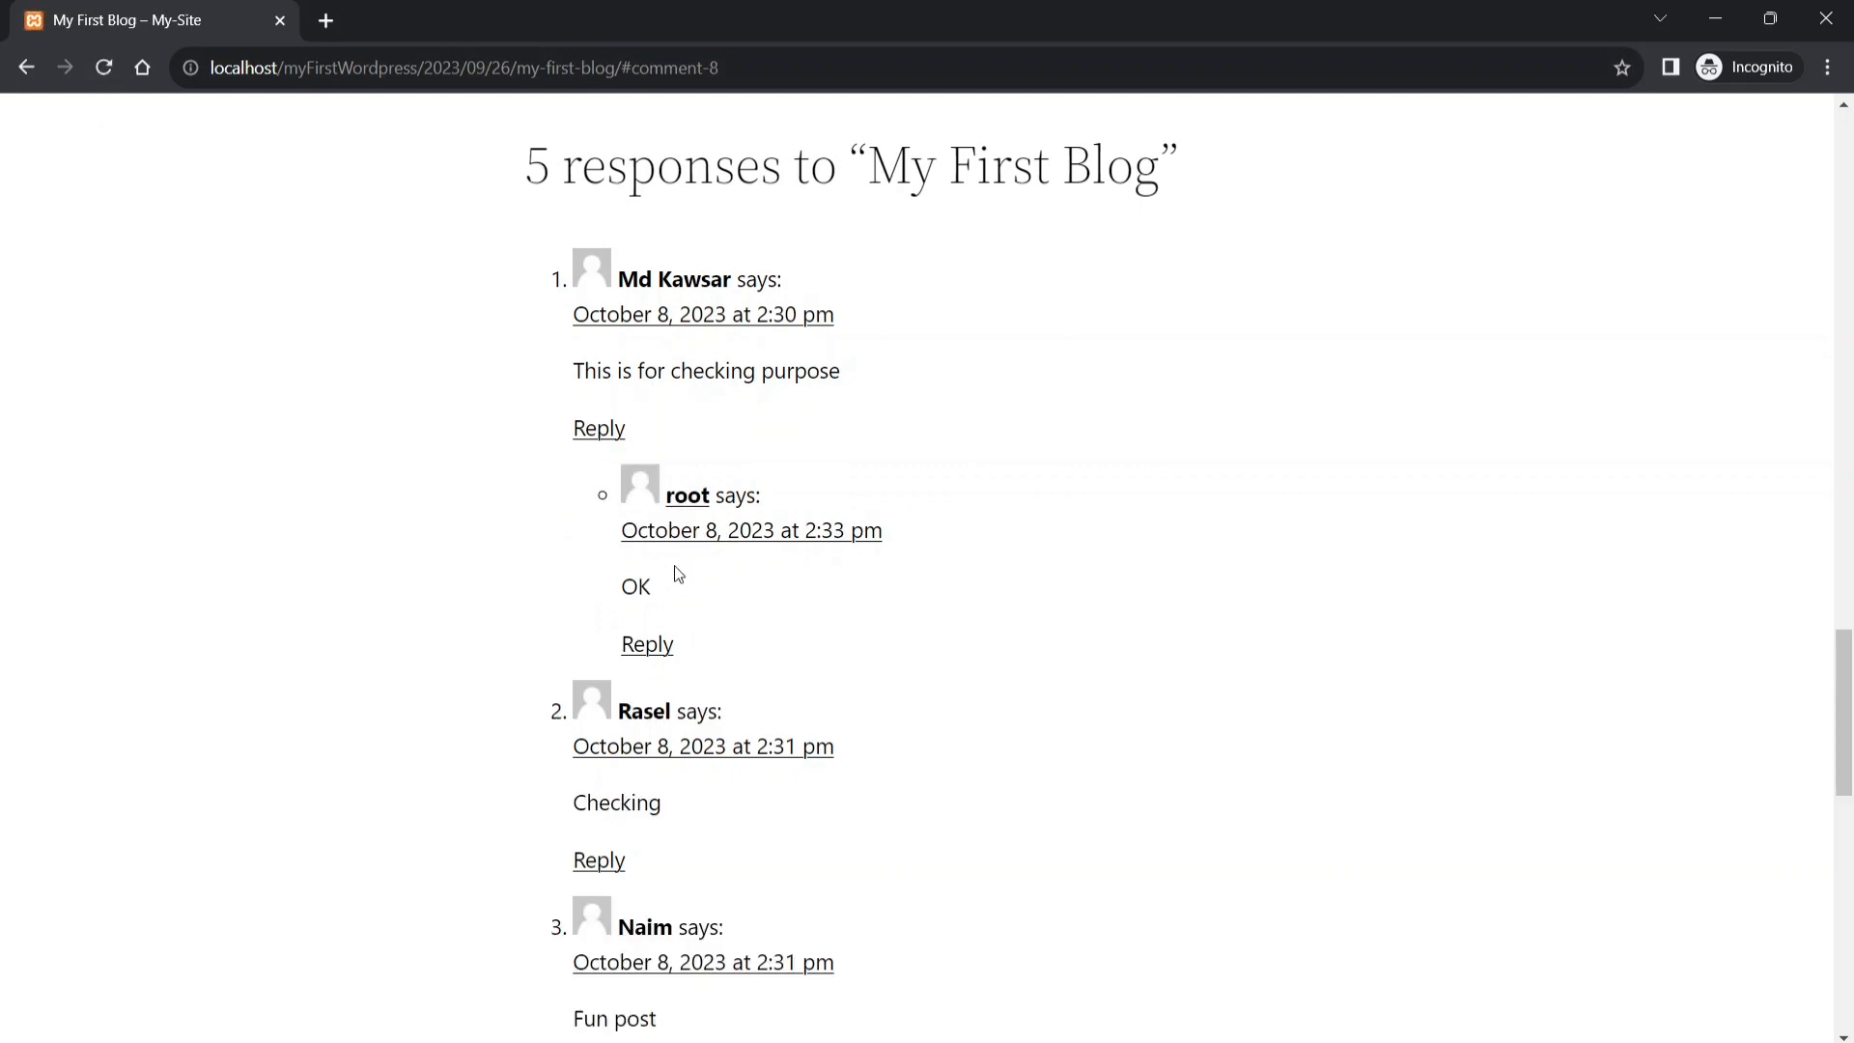
{"action": "scroll", "coordinate": [715, 831], "scroll_direction": "down", "scroll_amount": 3}
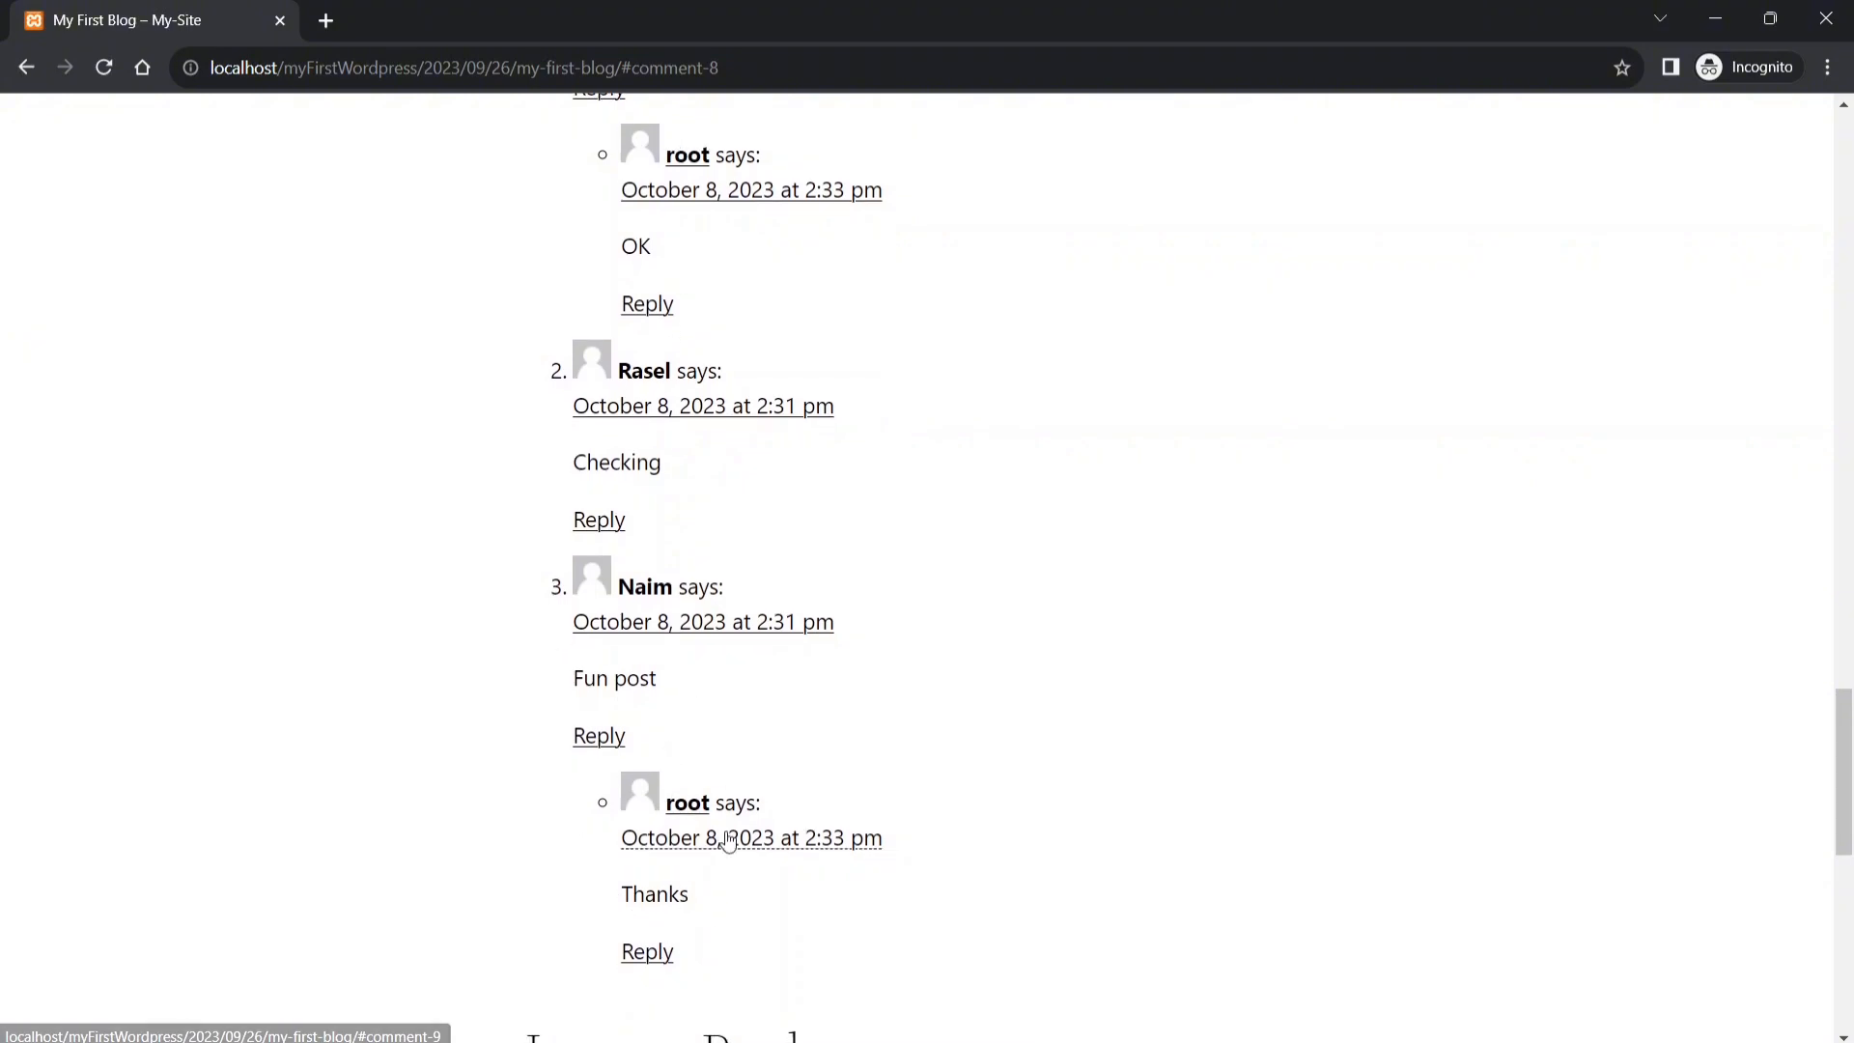
{"action": "scroll", "coordinate": [720, 840], "scroll_direction": "up", "scroll_amount": 4}
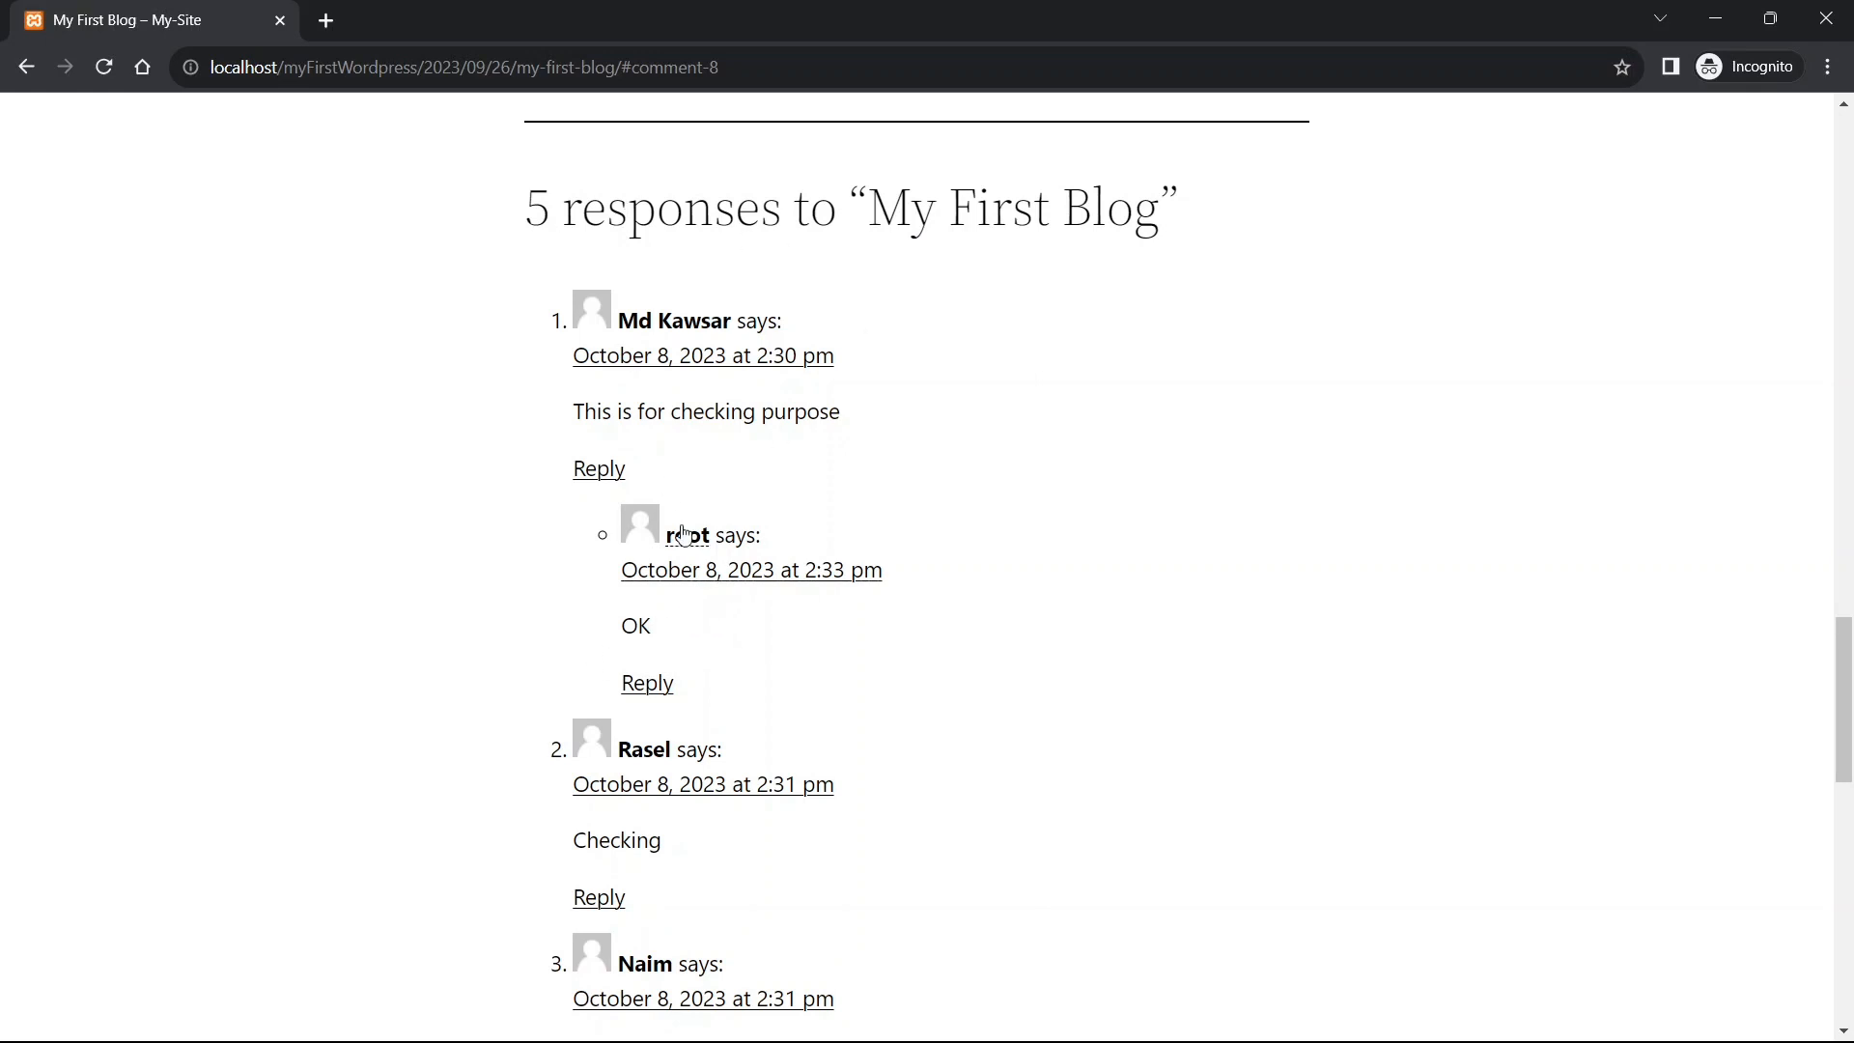
{"action": "scroll", "coordinate": [749, 624], "scroll_direction": "down", "scroll_amount": 3}
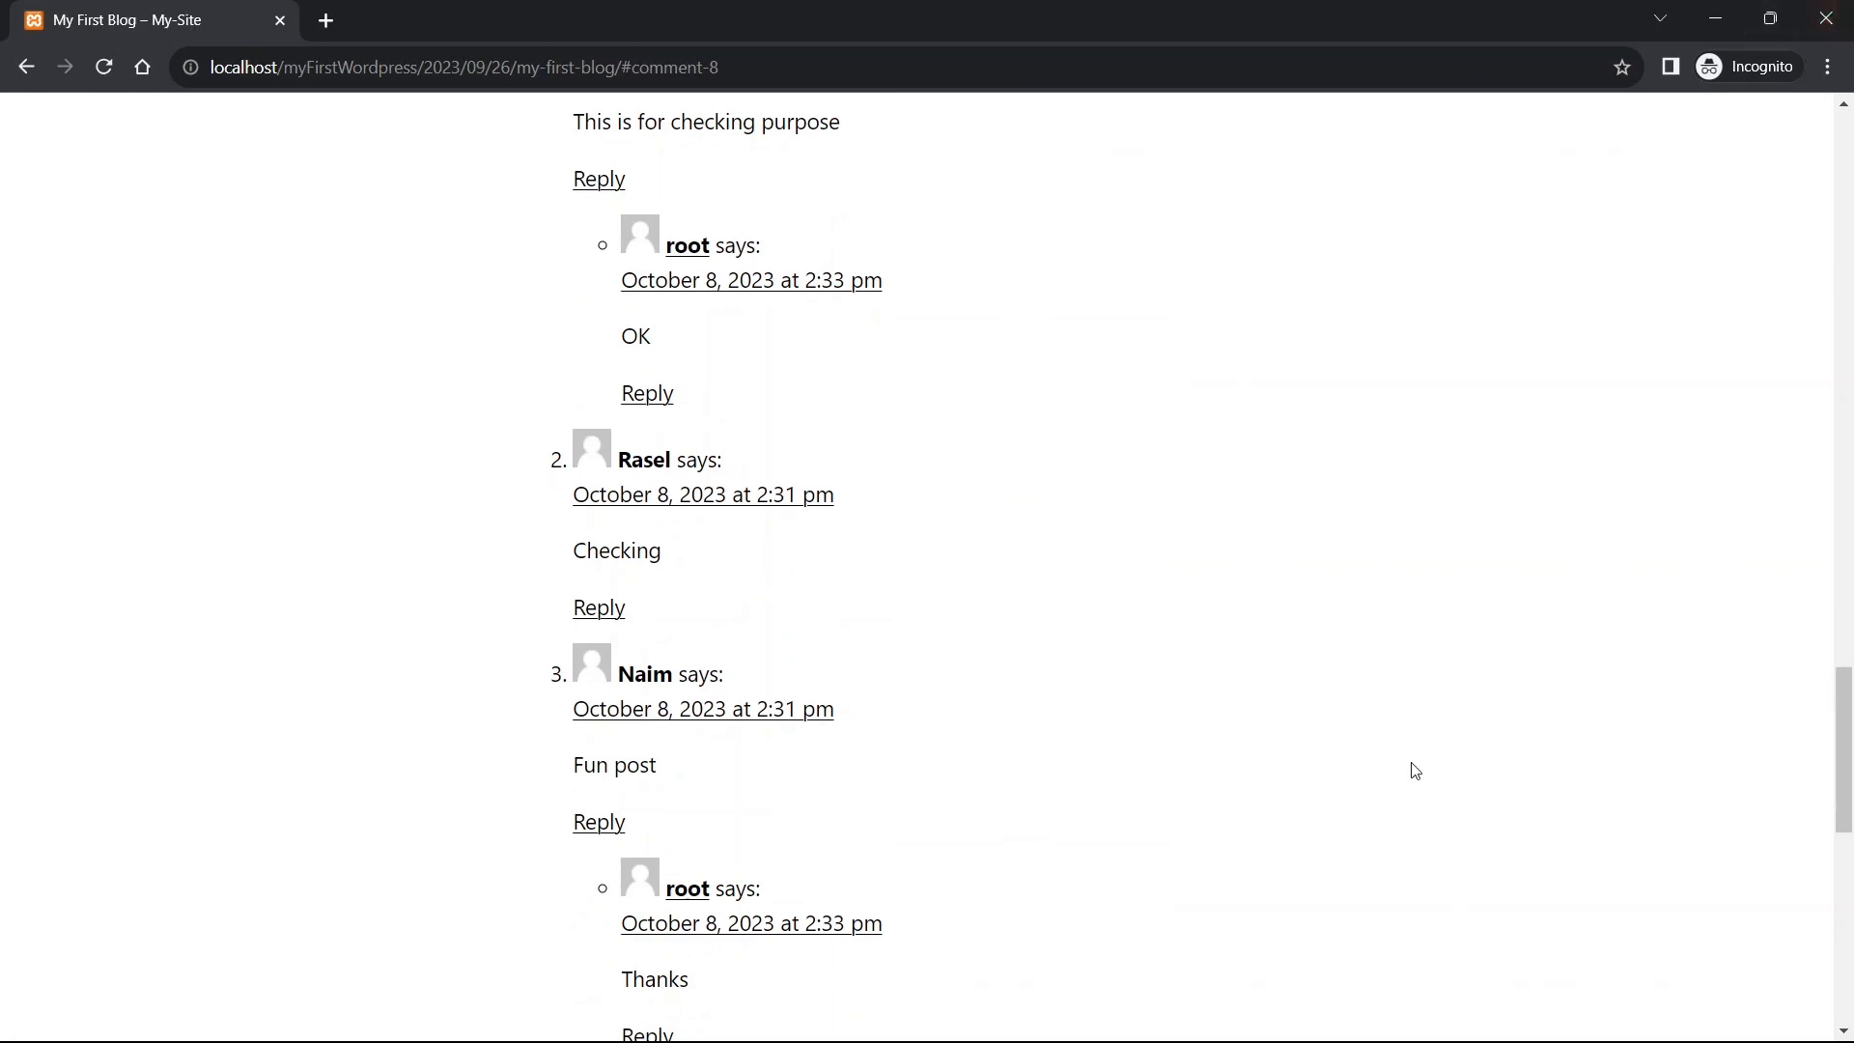
{"action": "scroll", "coordinate": [850, 331], "scroll_direction": "up", "scroll_amount": 1}
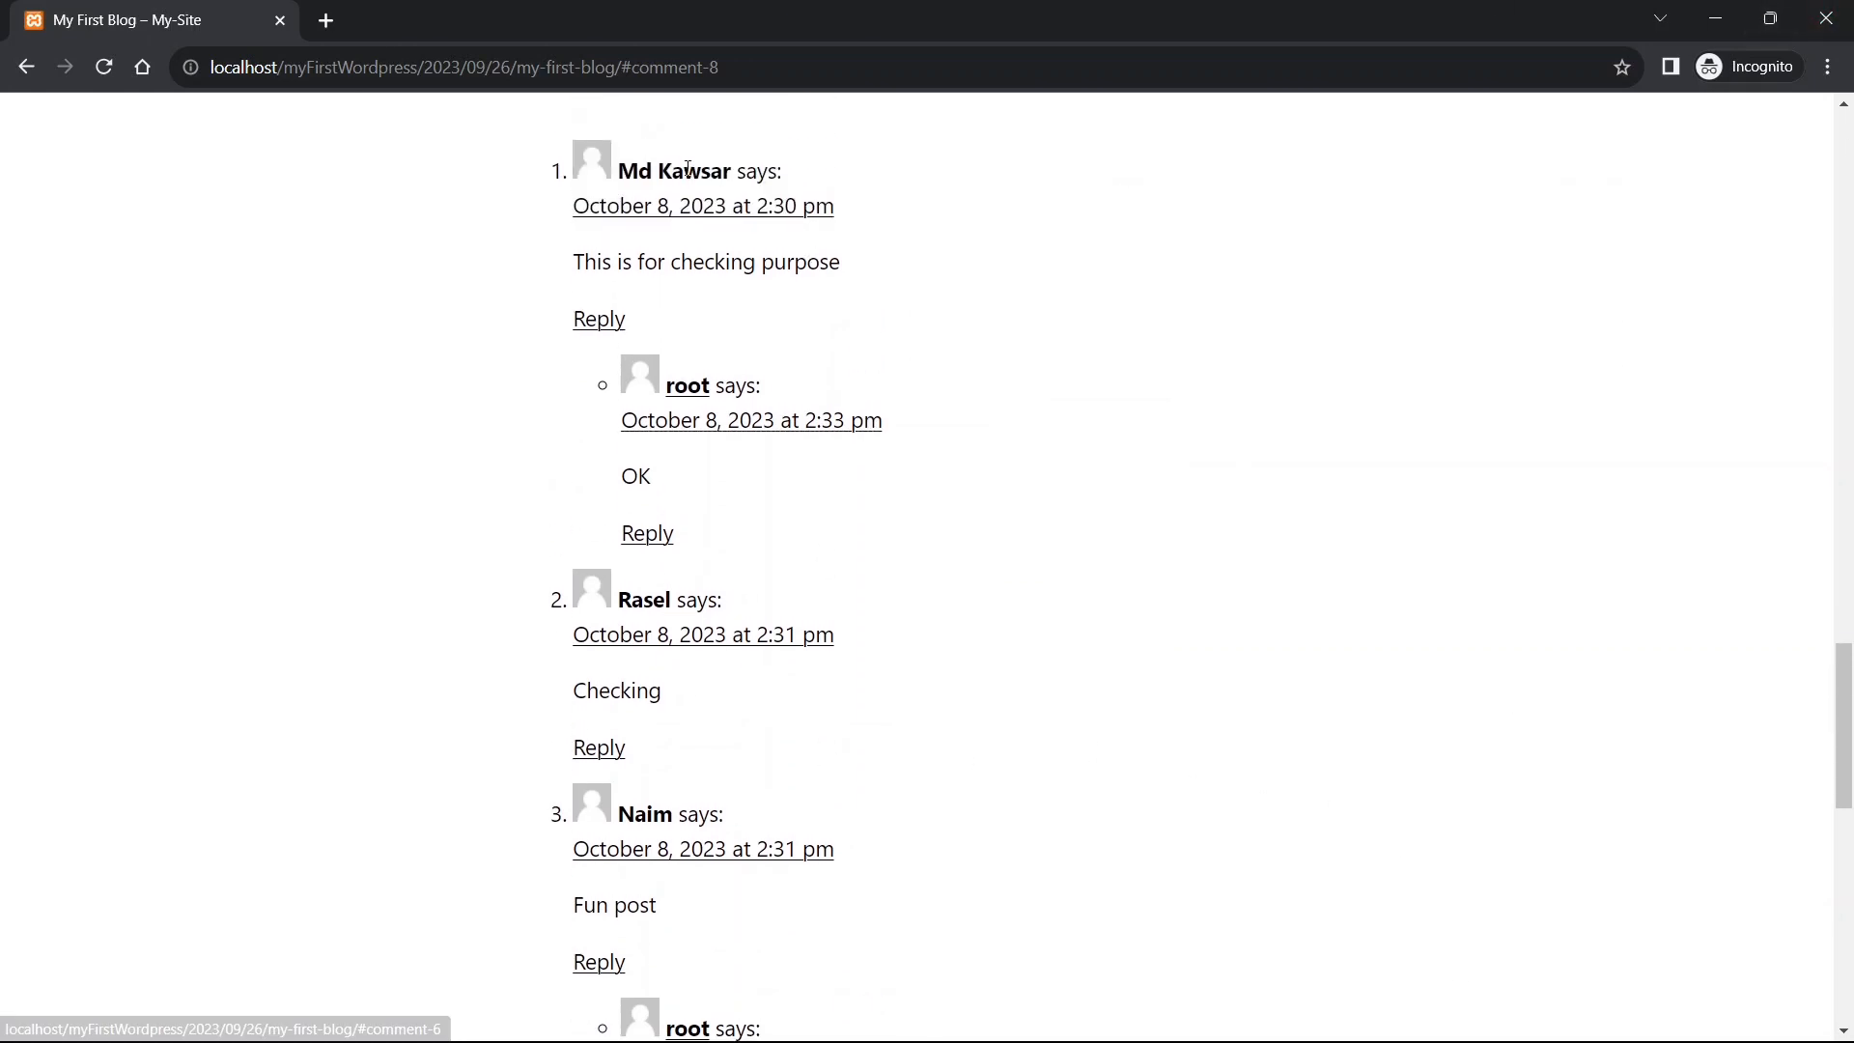
{"action": "scroll", "coordinate": [690, 248], "scroll_direction": "down", "scroll_amount": 1}
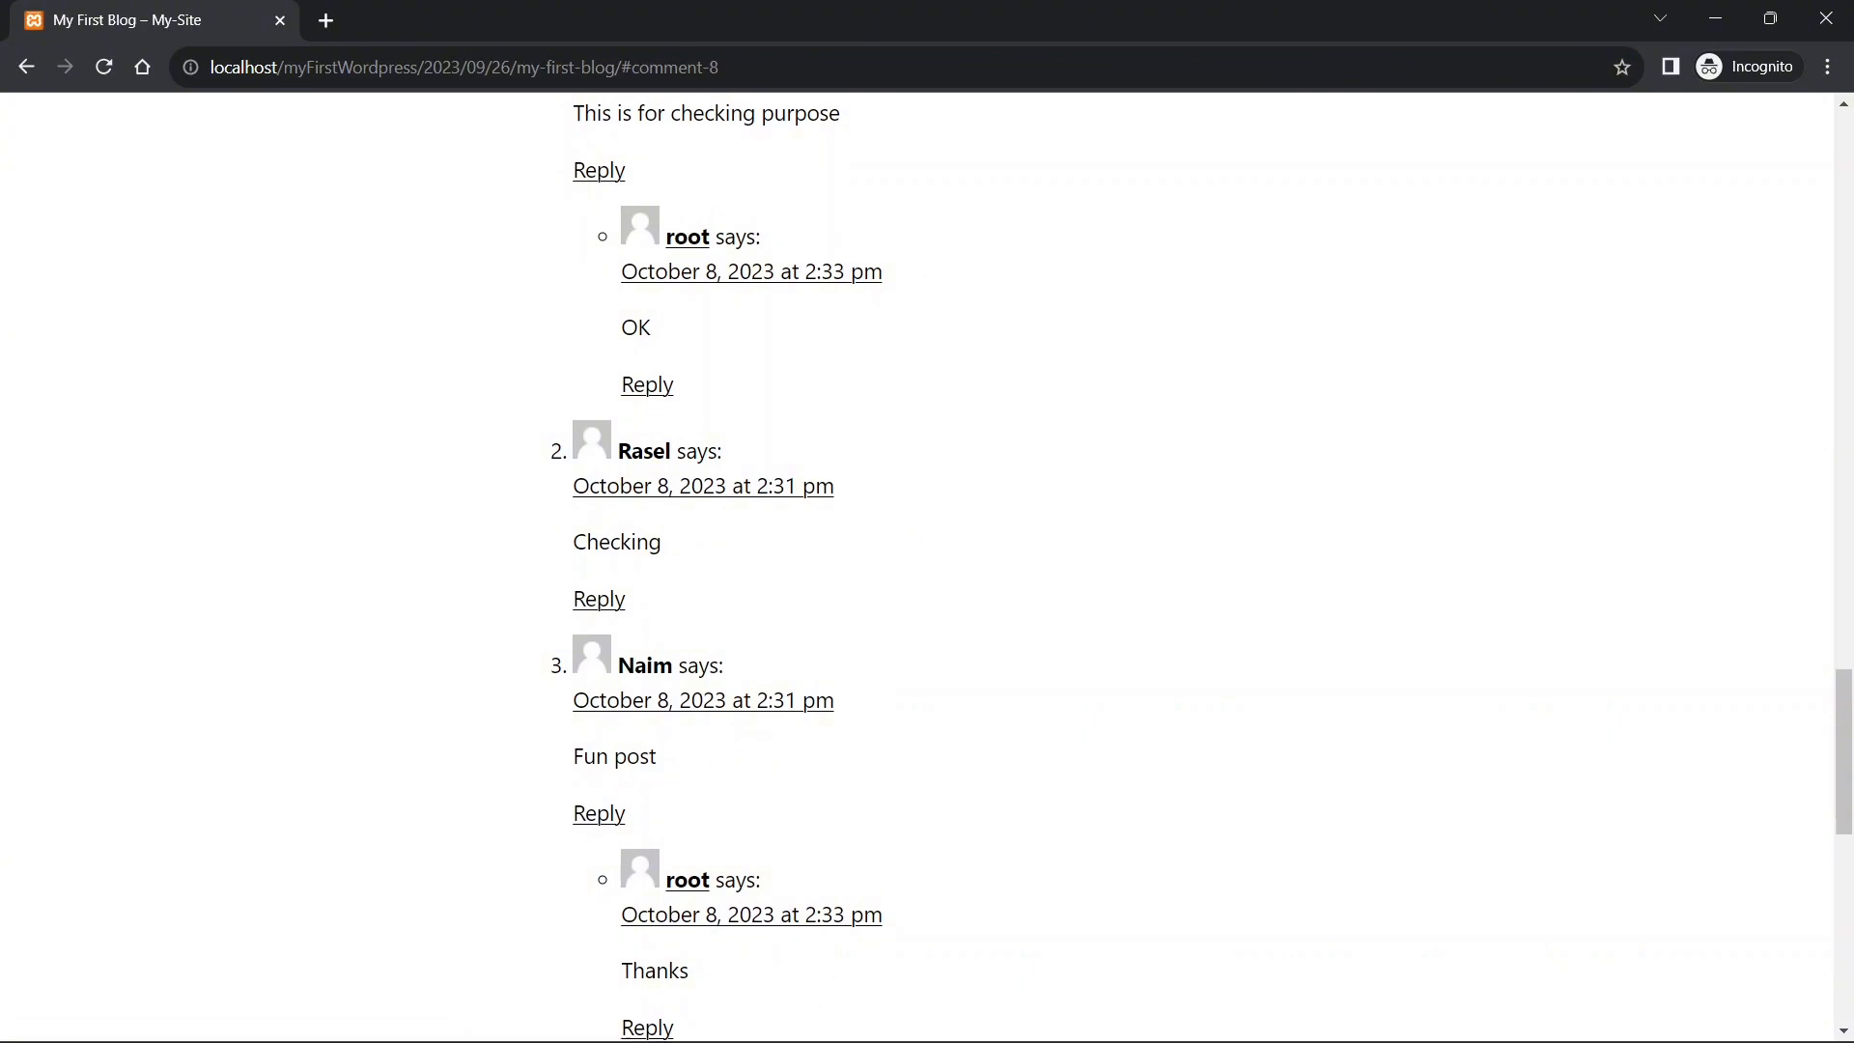
- Move the 'Checking' comment to Trash, then delete it permanently from the Trash (1) view
{"action": "mouse_move", "coordinate": [1077, 1011]}
{"action": "left_click", "coordinate": [835, 910]}
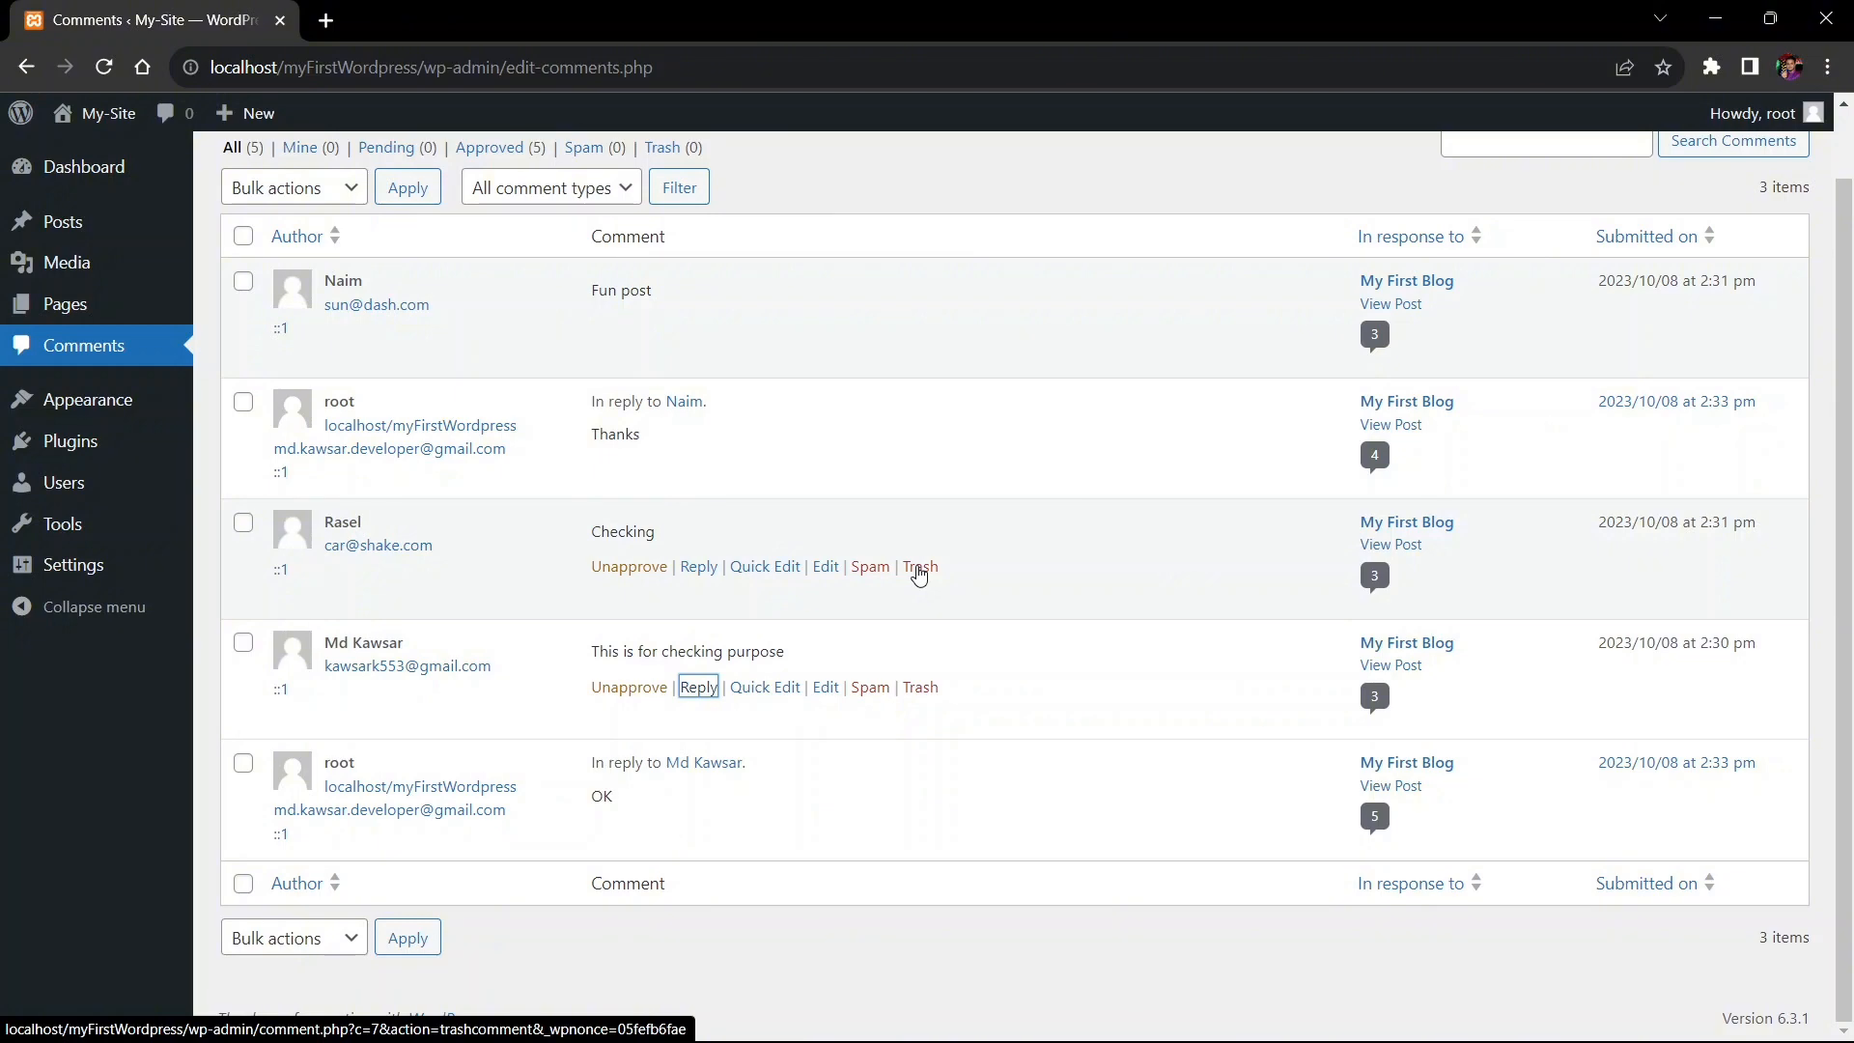
{"action": "left_click", "coordinate": [920, 567]}
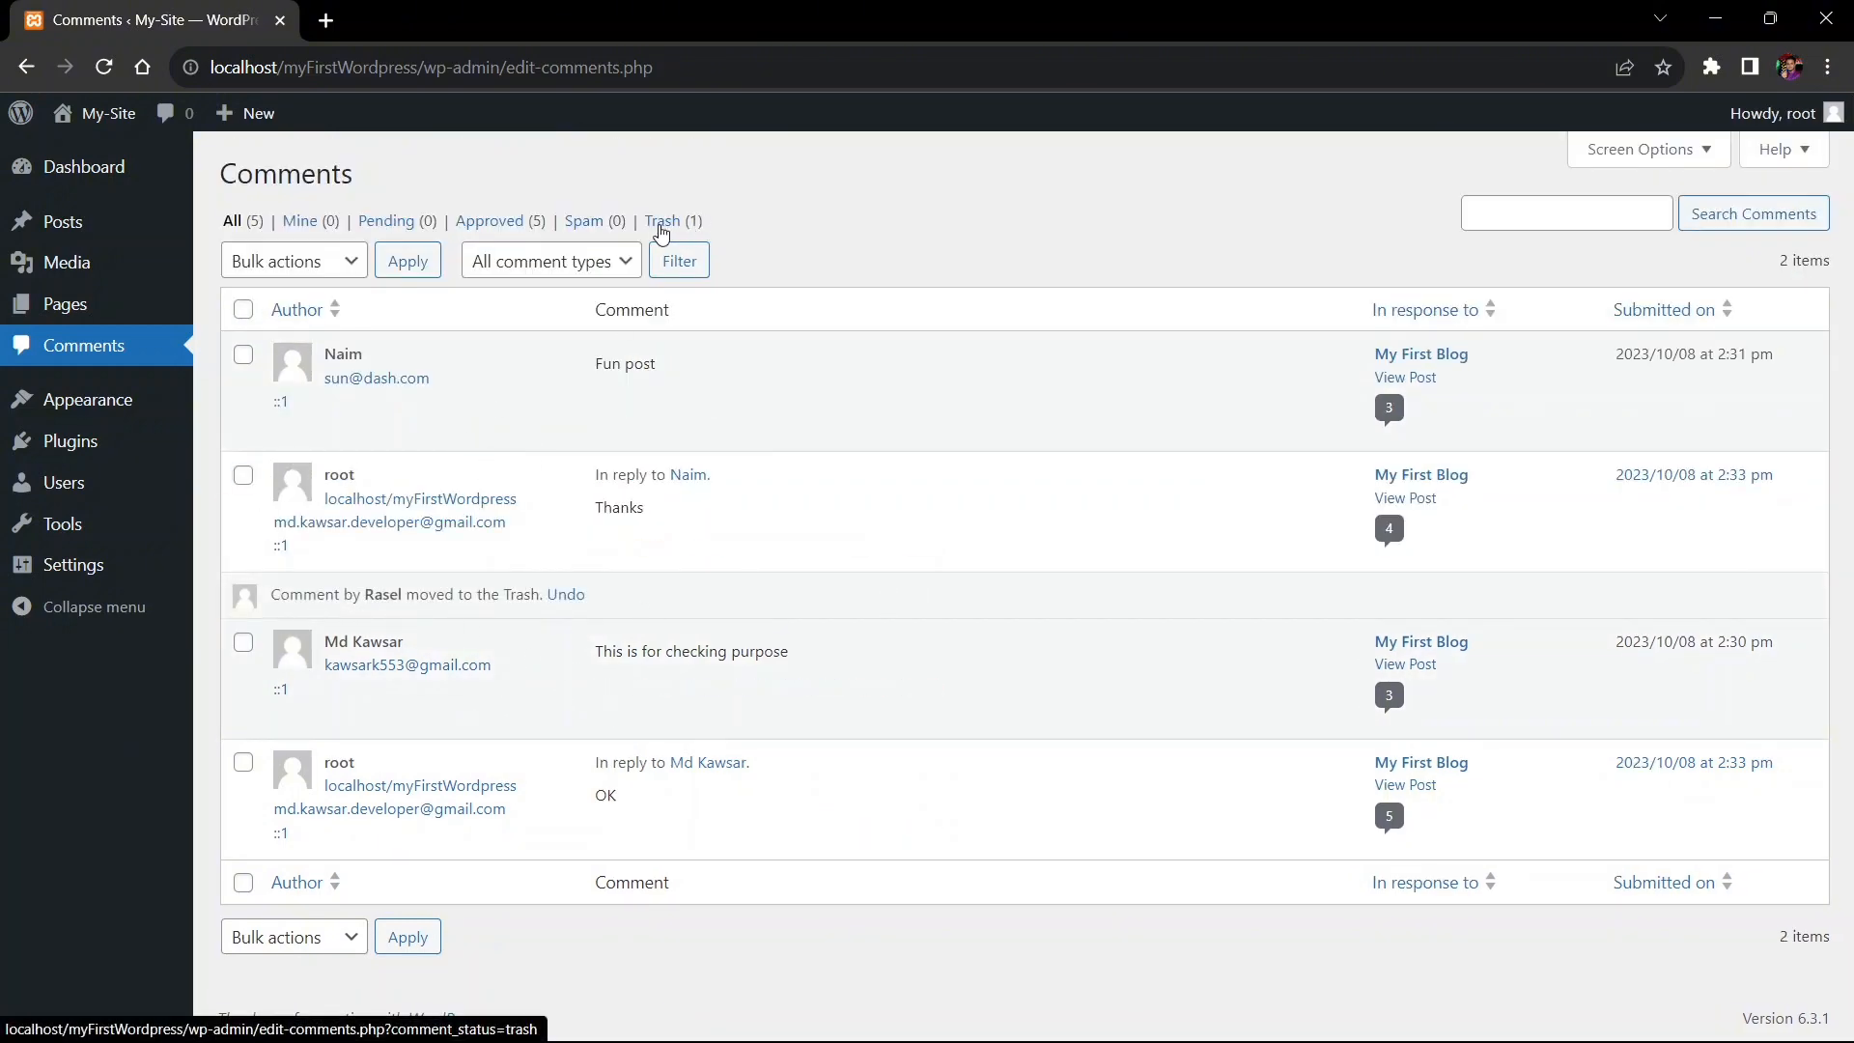
{"action": "scroll", "coordinate": [686, 222], "scroll_direction": "up", "scroll_amount": 5}
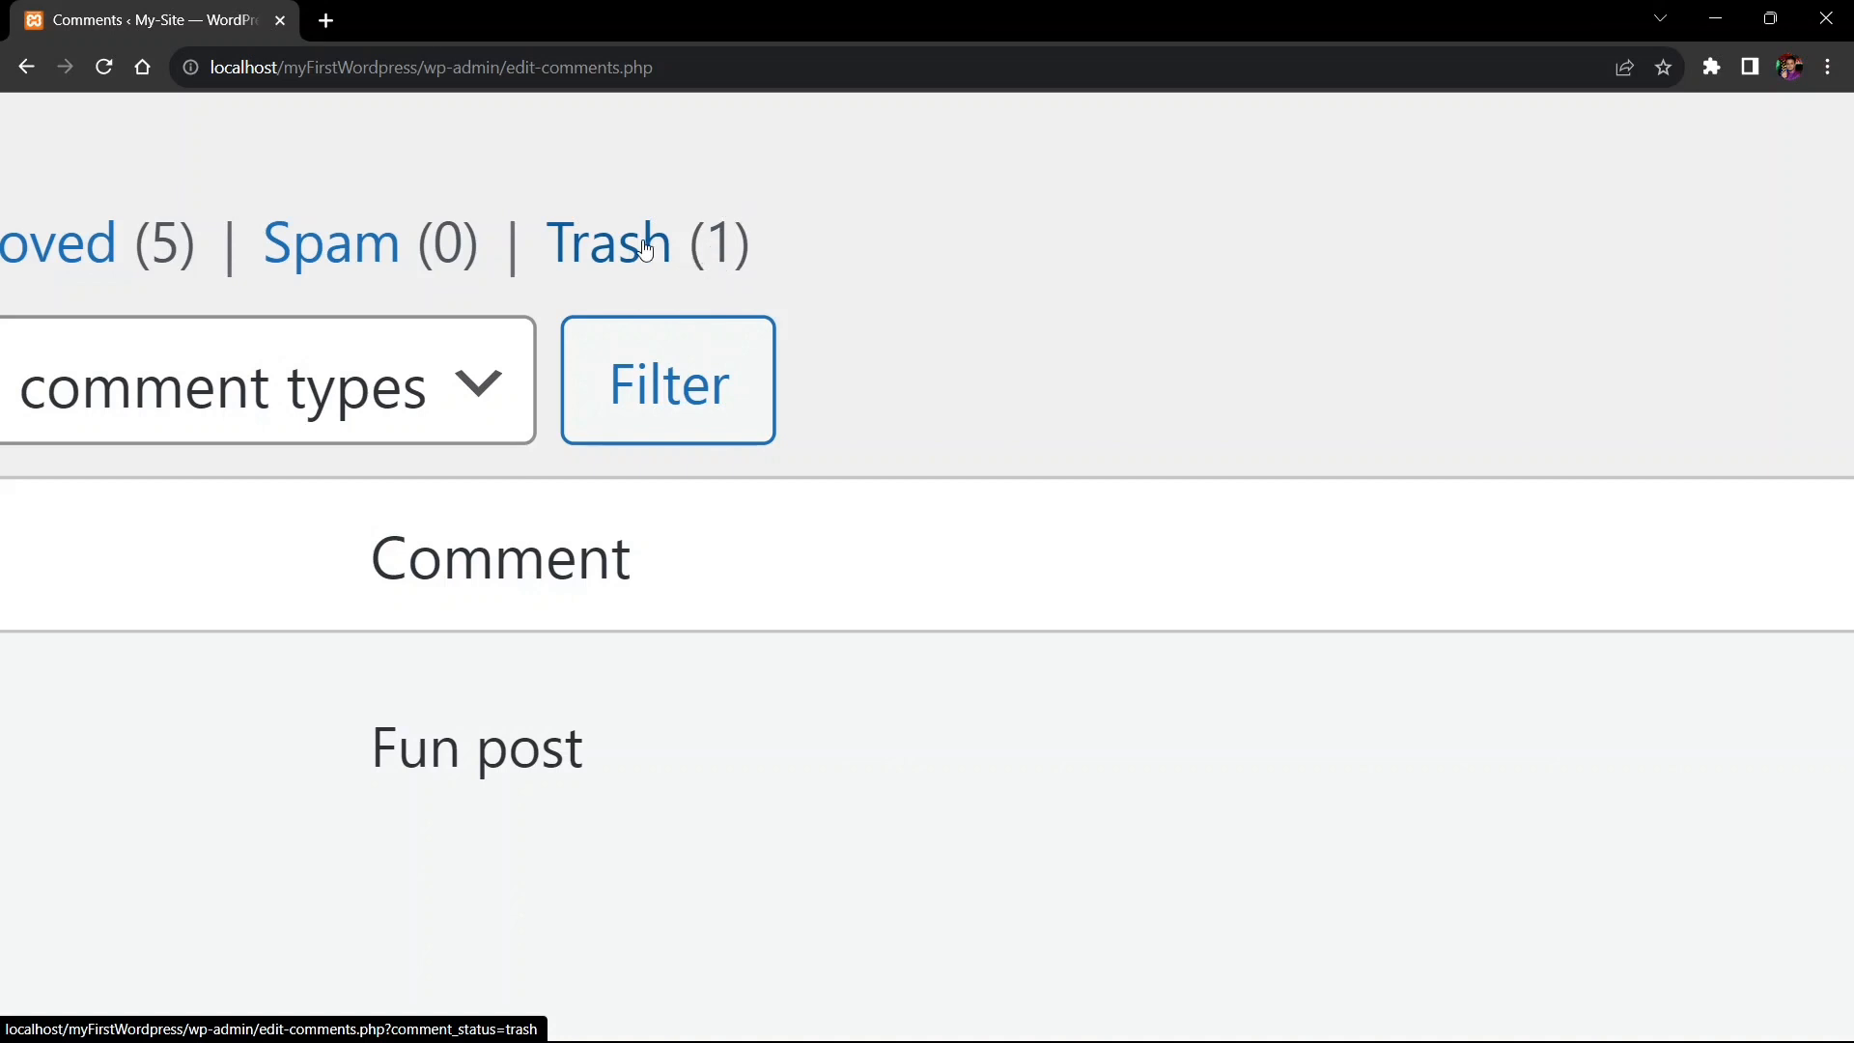
{"action": "left_click", "coordinate": [600, 271]}
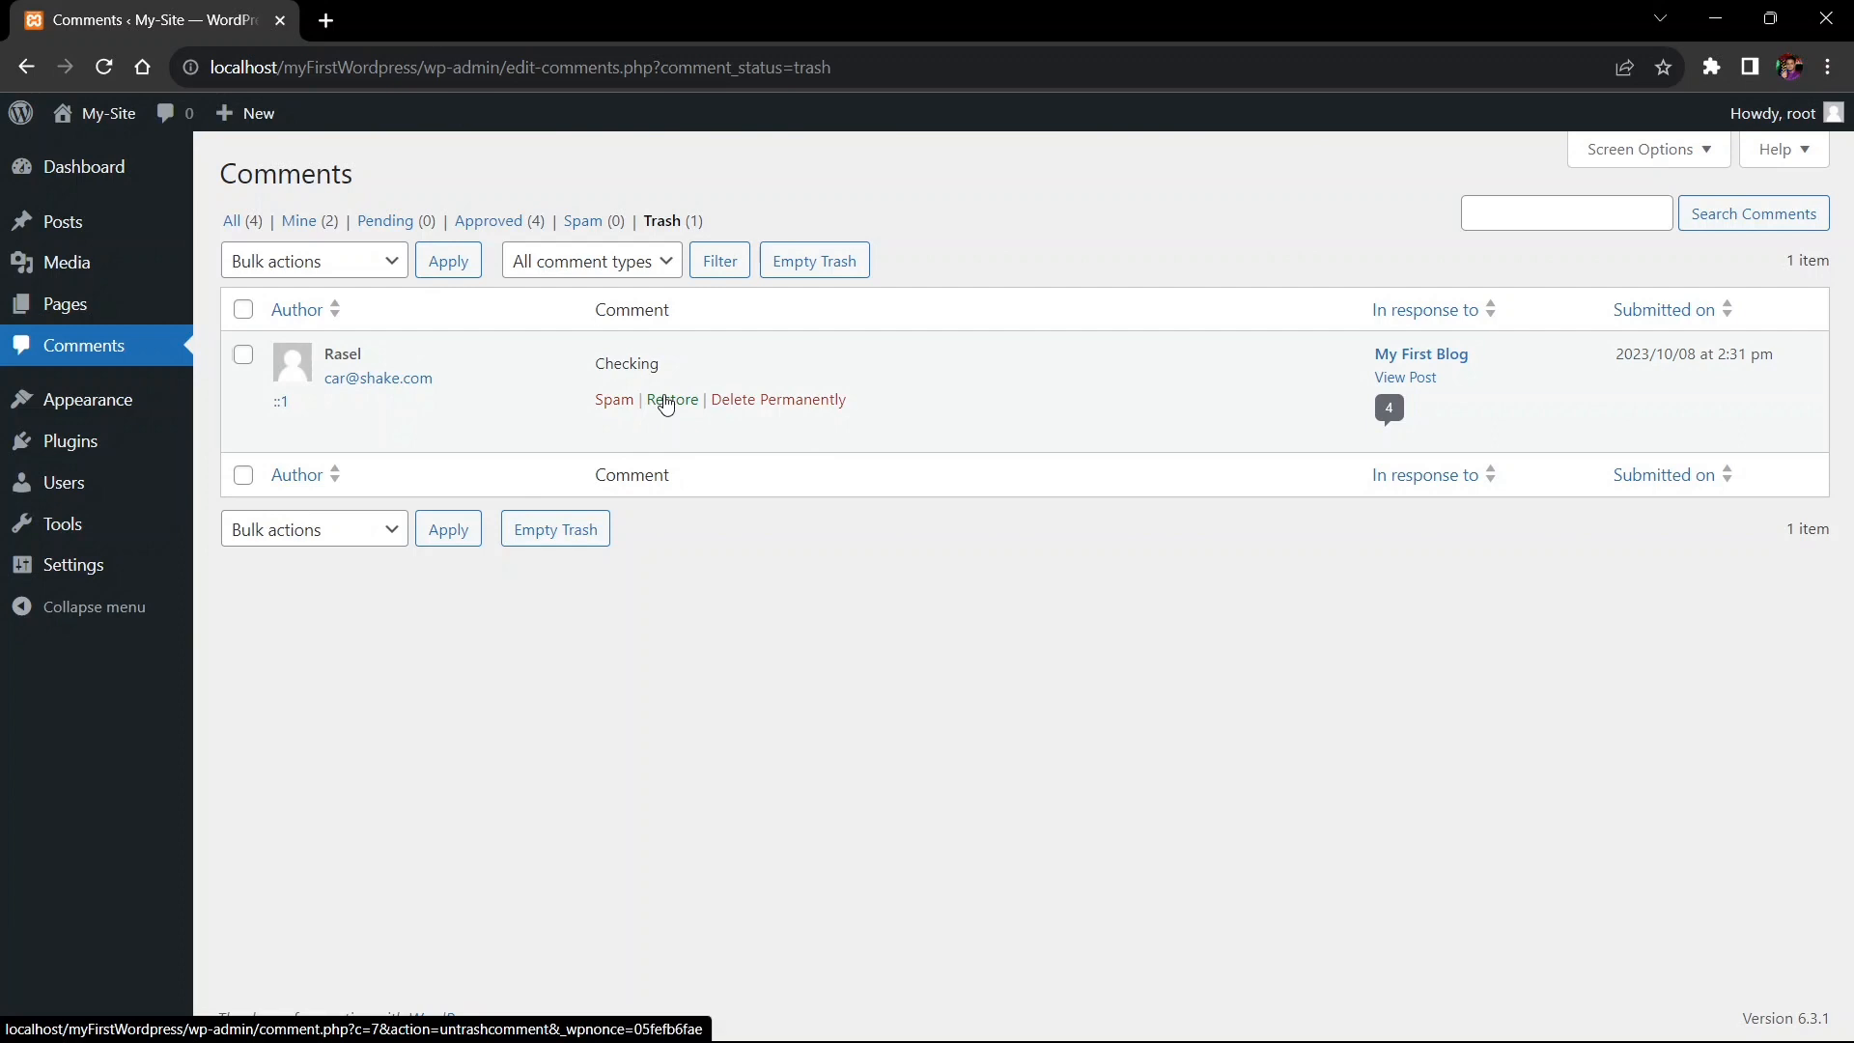
{"action": "left_click", "coordinate": [760, 401]}
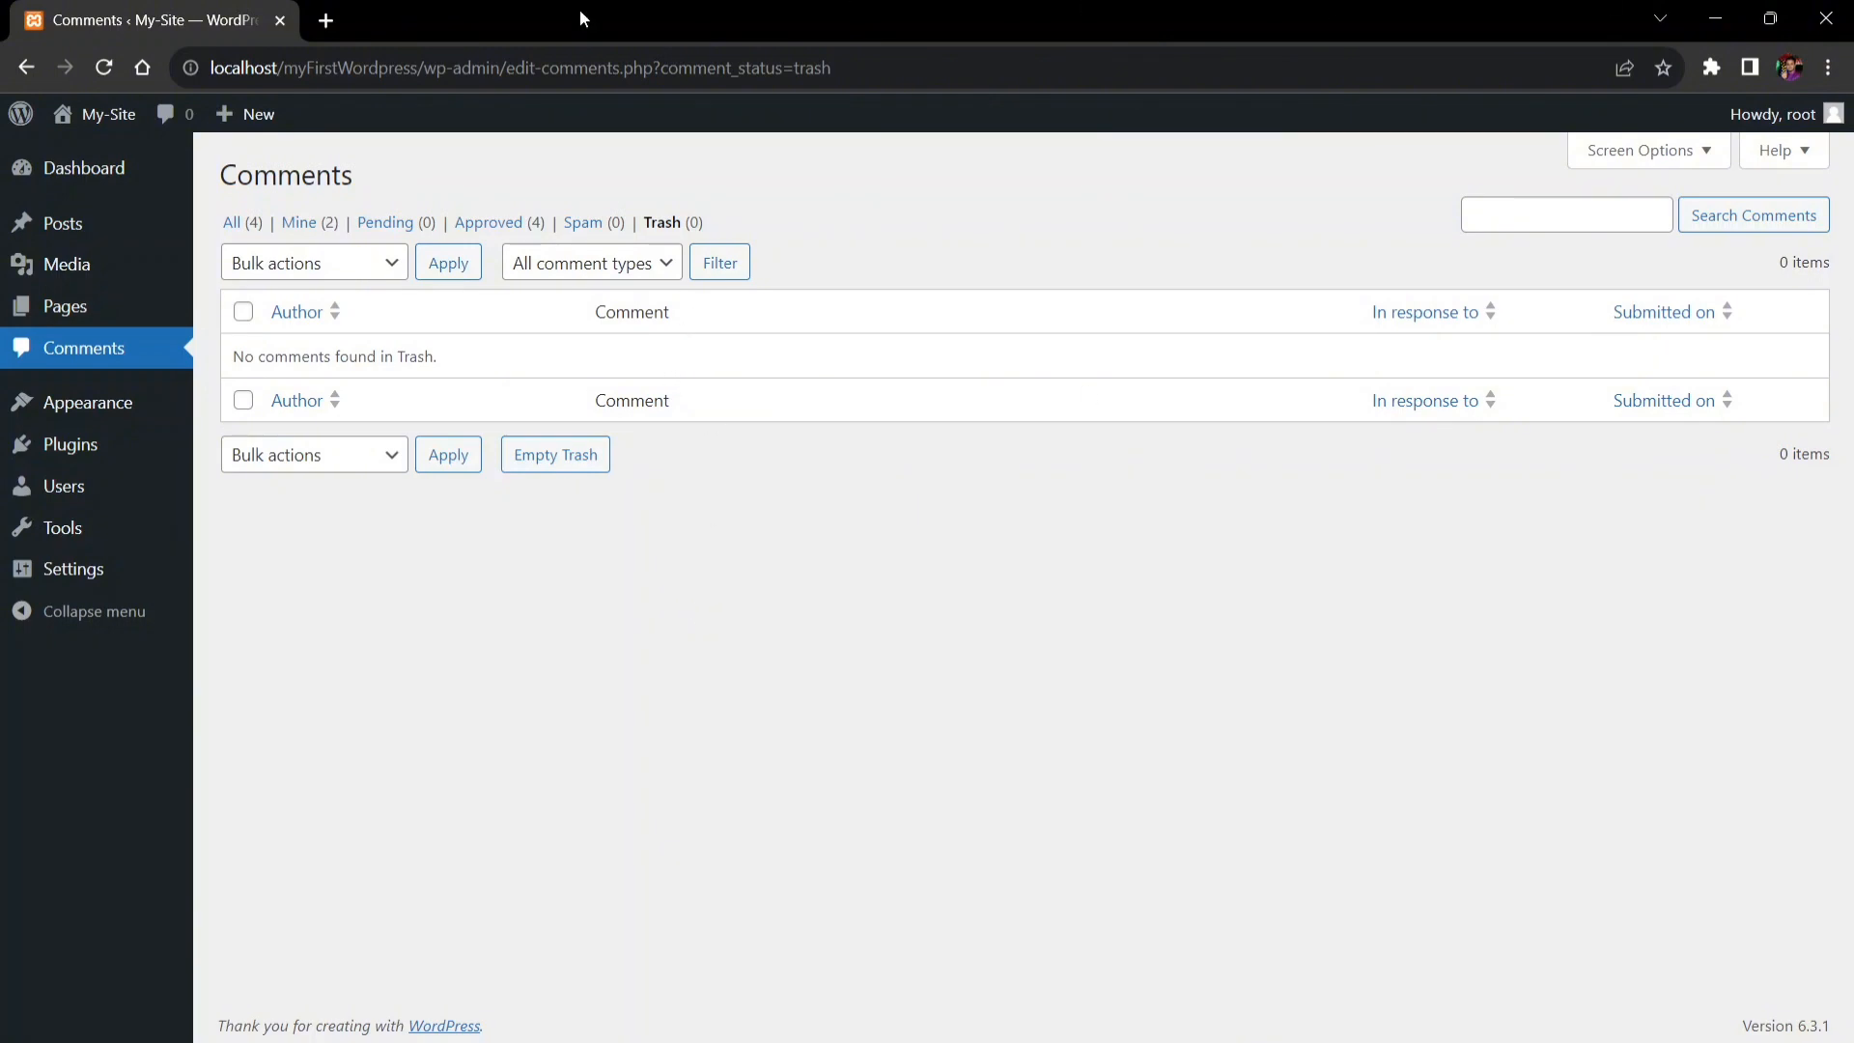
- Show All (4) comments, then reload the public post and review its 4 remaining responses
{"action": "left_click", "coordinate": [232, 224]}
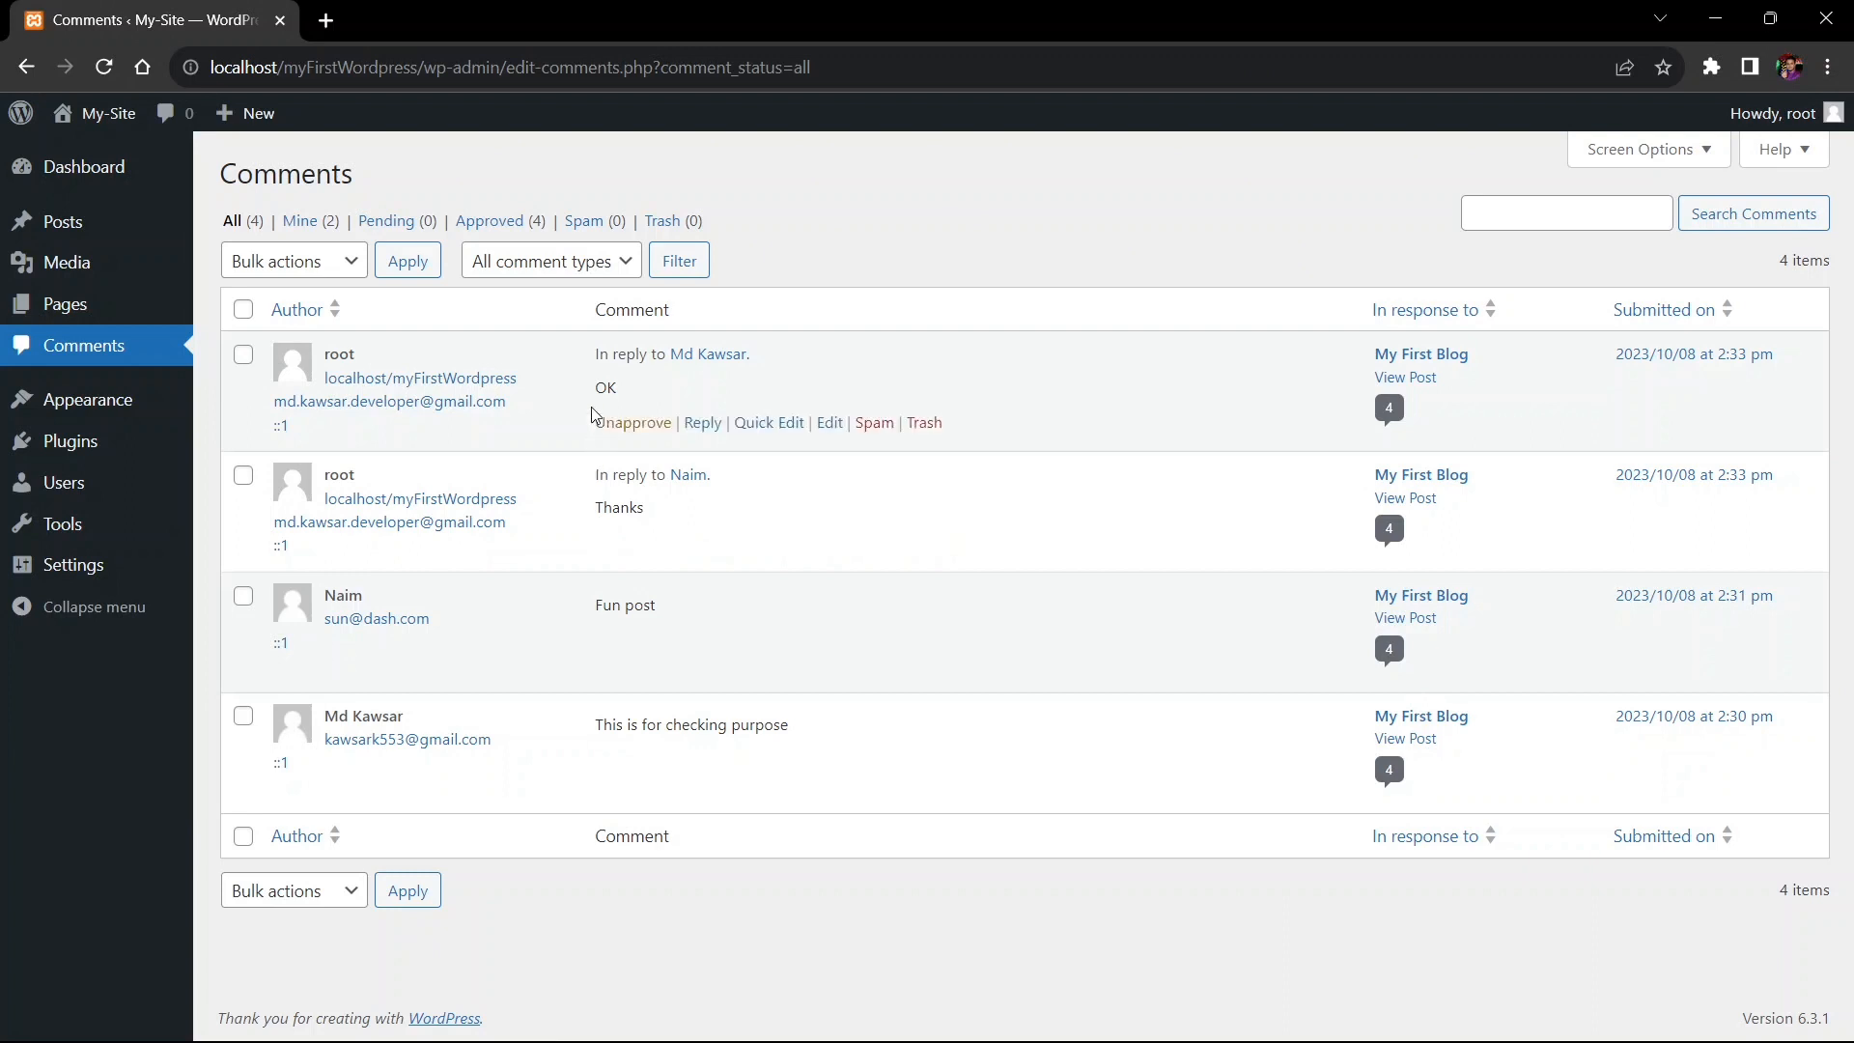
{"action": "left_click", "coordinate": [1007, 898]}
{"action": "scroll", "coordinate": [918, 170], "scroll_direction": "up", "scroll_amount": 3}
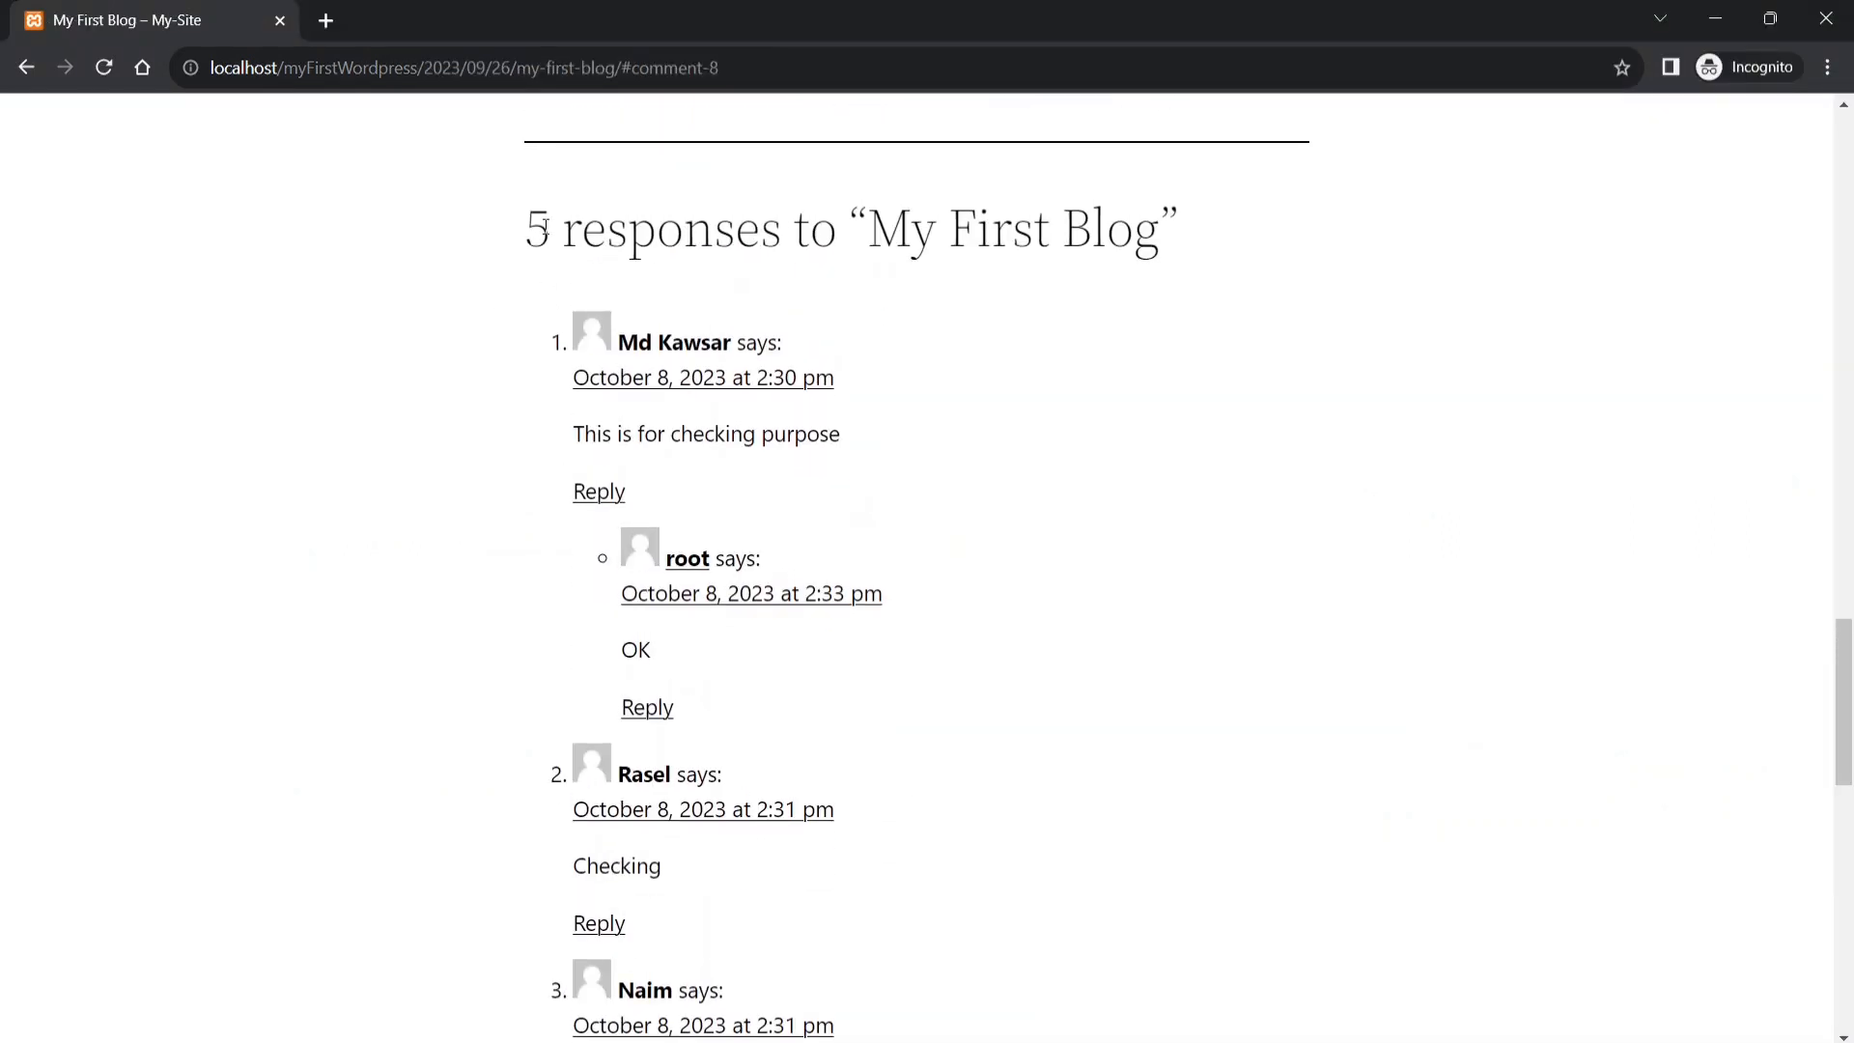
{"action": "left_click", "coordinate": [103, 66]}
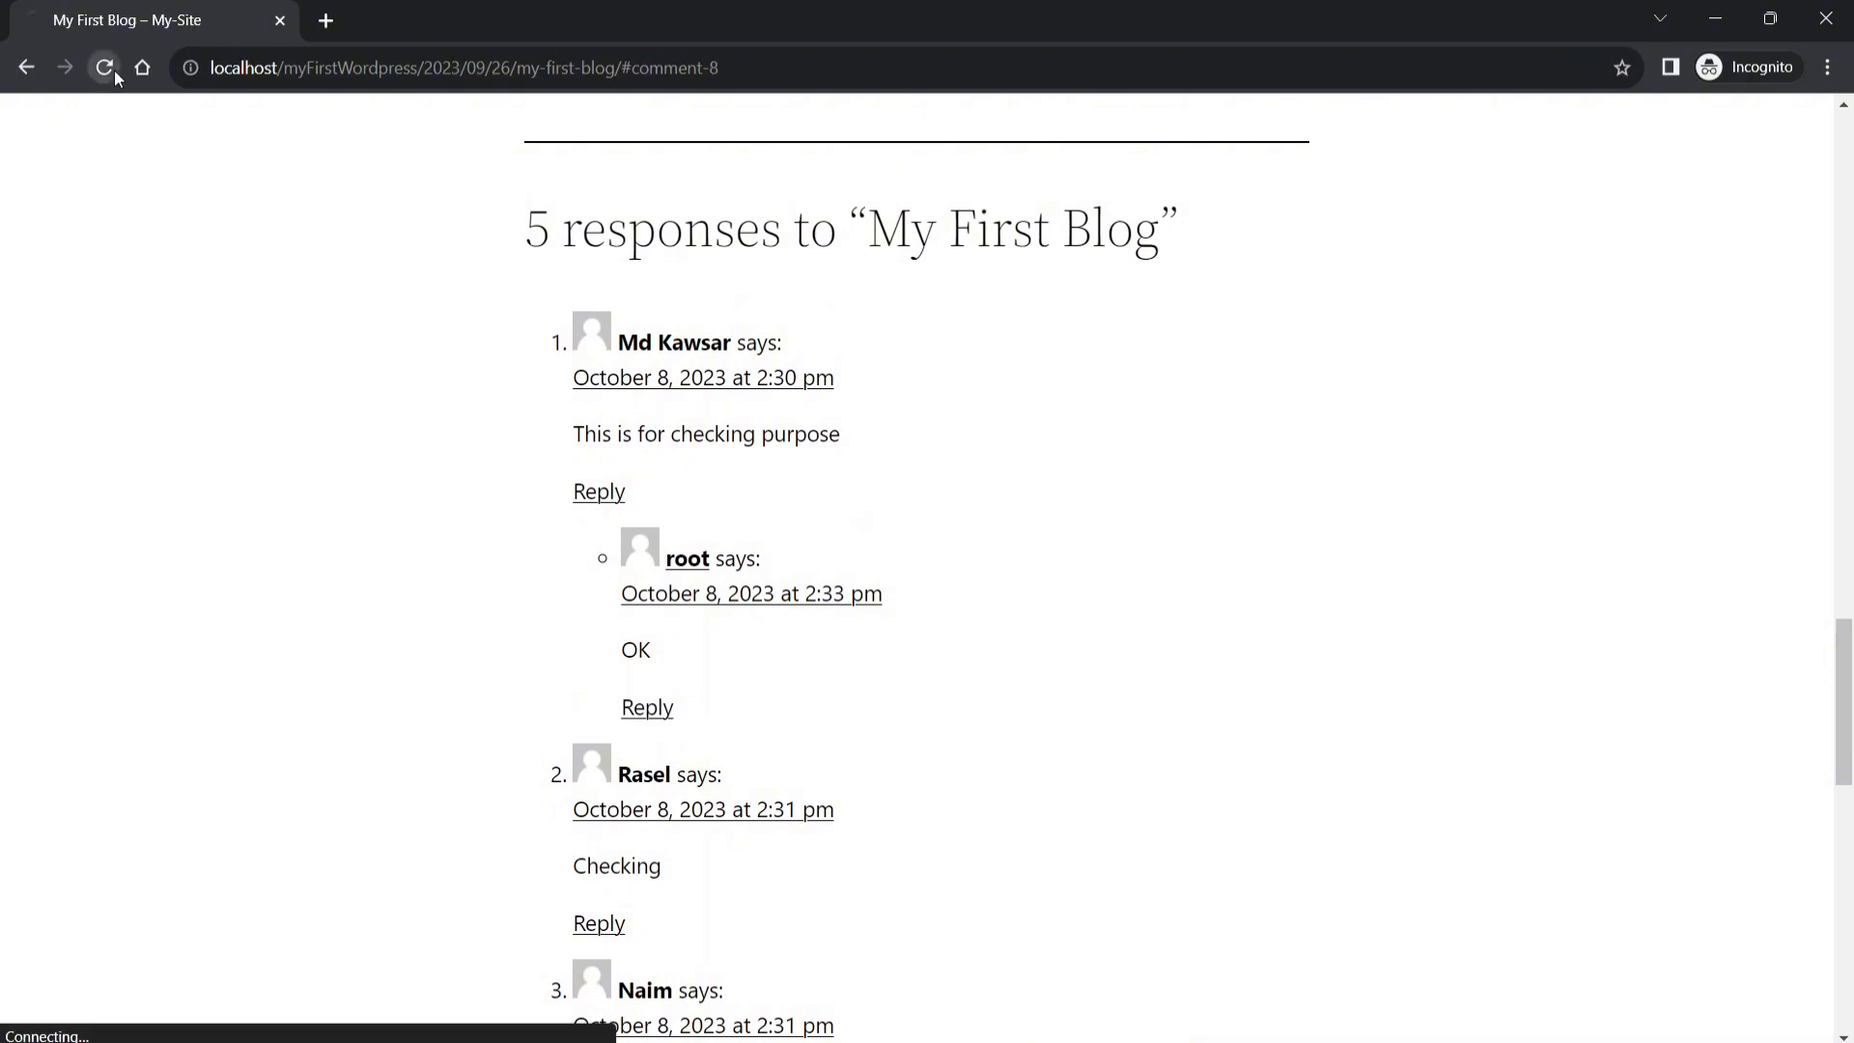
{"action": "left_click_drag", "start_coordinate": [528, 225], "coordinate": [849, 227]}
{"action": "left_click", "coordinate": [1010, 356]}
{"action": "scroll", "coordinate": [857, 712], "scroll_direction": "down", "scroll_amount": 2}
{"action": "scroll", "coordinate": [826, 311], "scroll_direction": "down", "scroll_amount": 3}
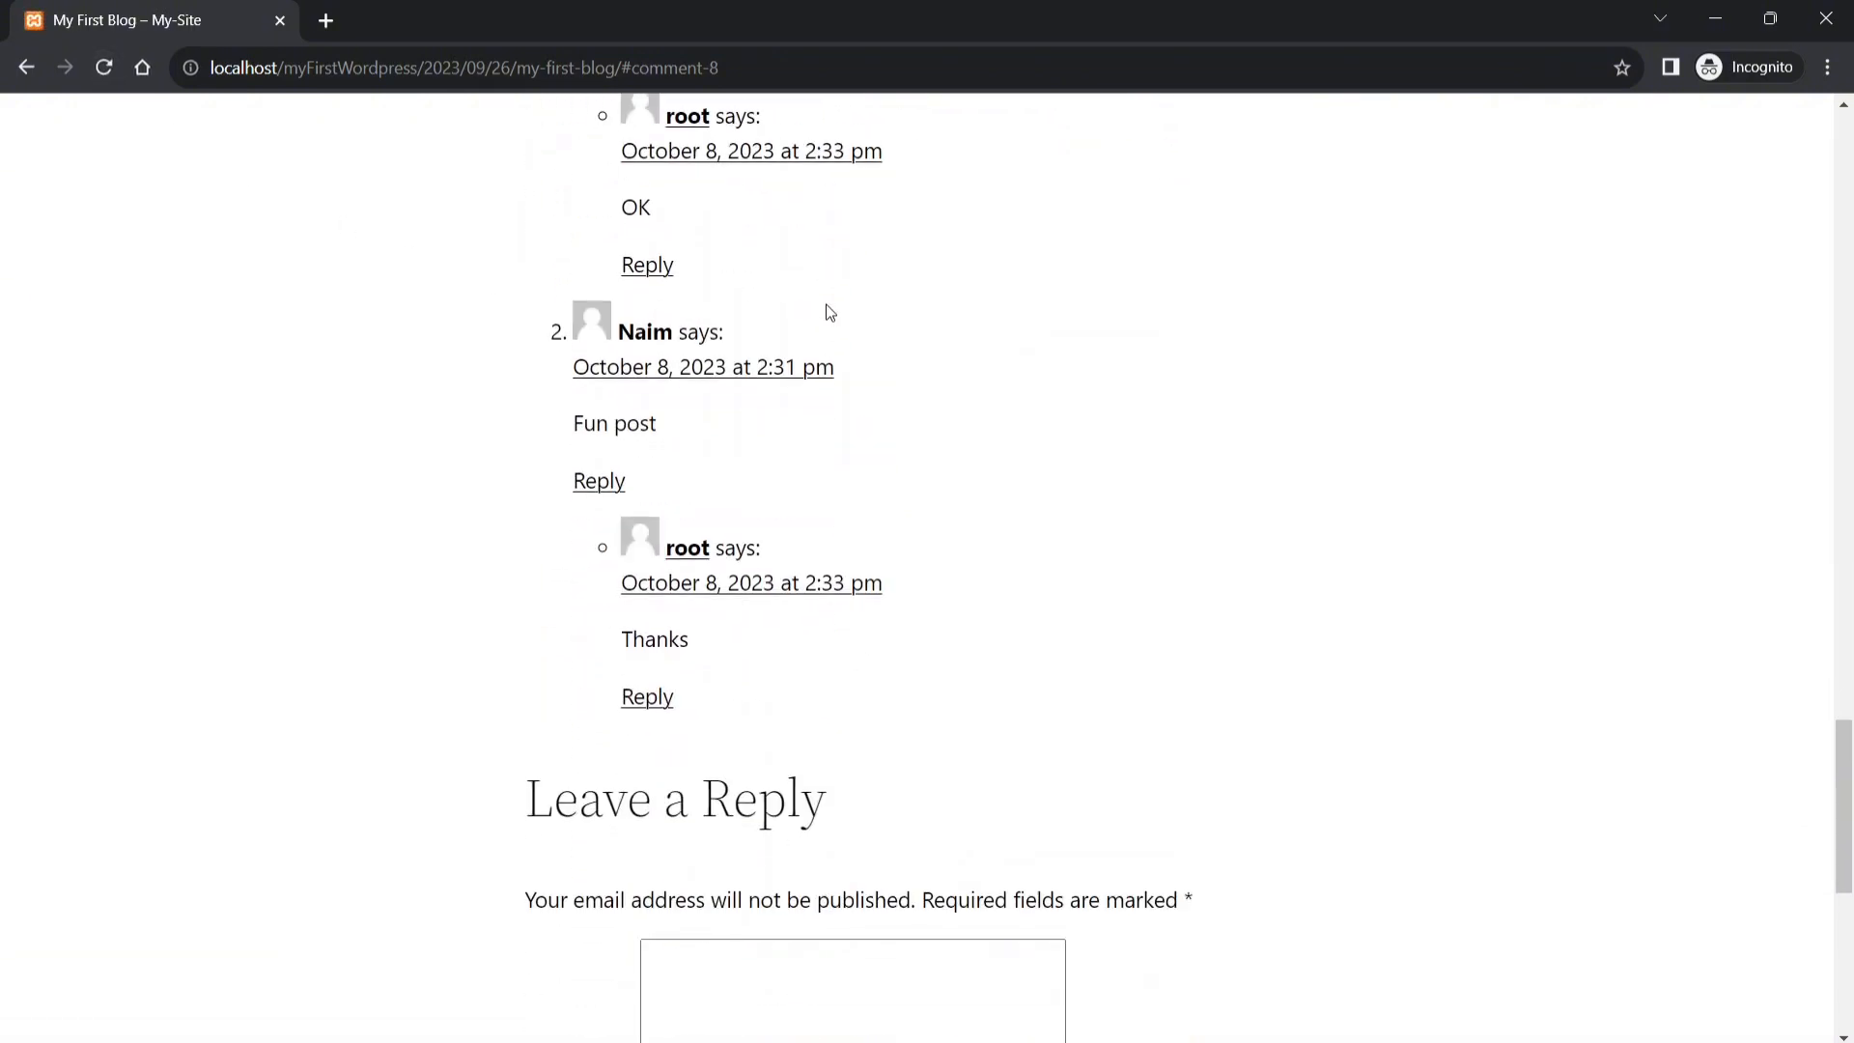
{"action": "scroll", "coordinate": [873, 385], "scroll_direction": "up", "scroll_amount": 4}
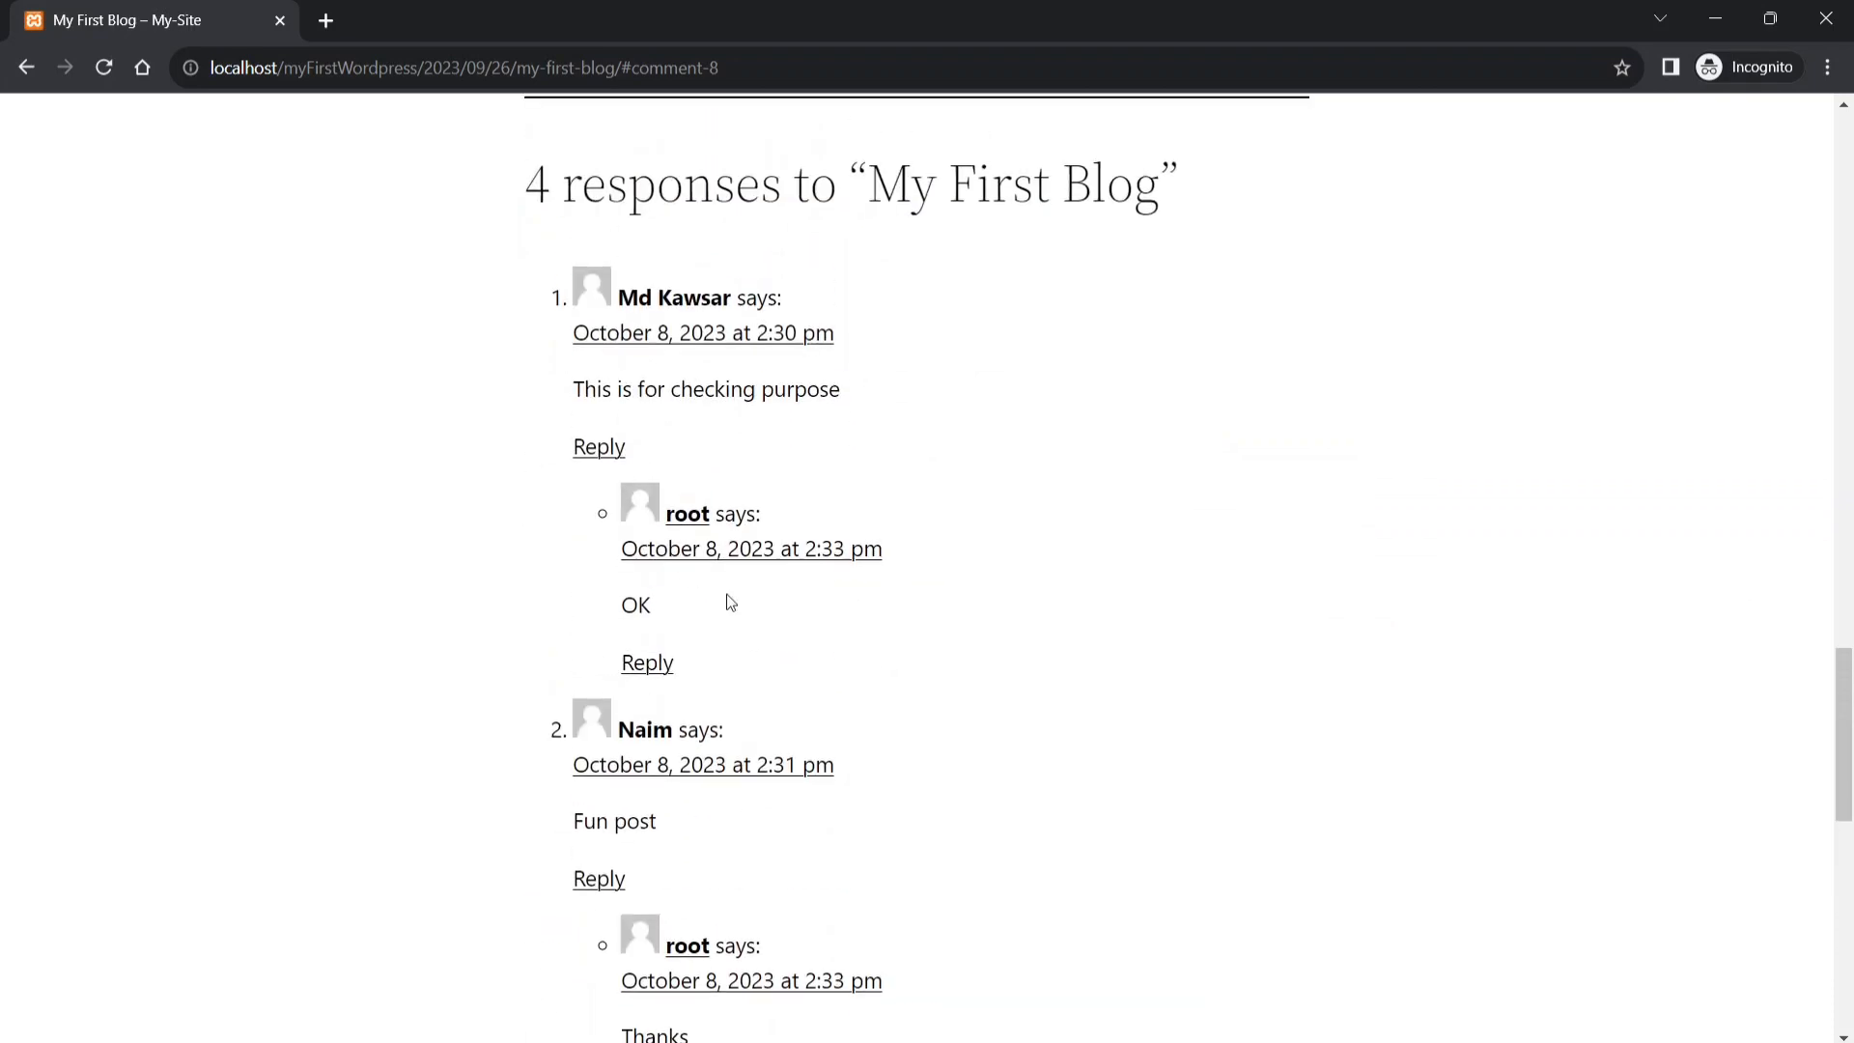
{"action": "scroll", "coordinate": [839, 387], "scroll_direction": "down", "scroll_amount": 10}
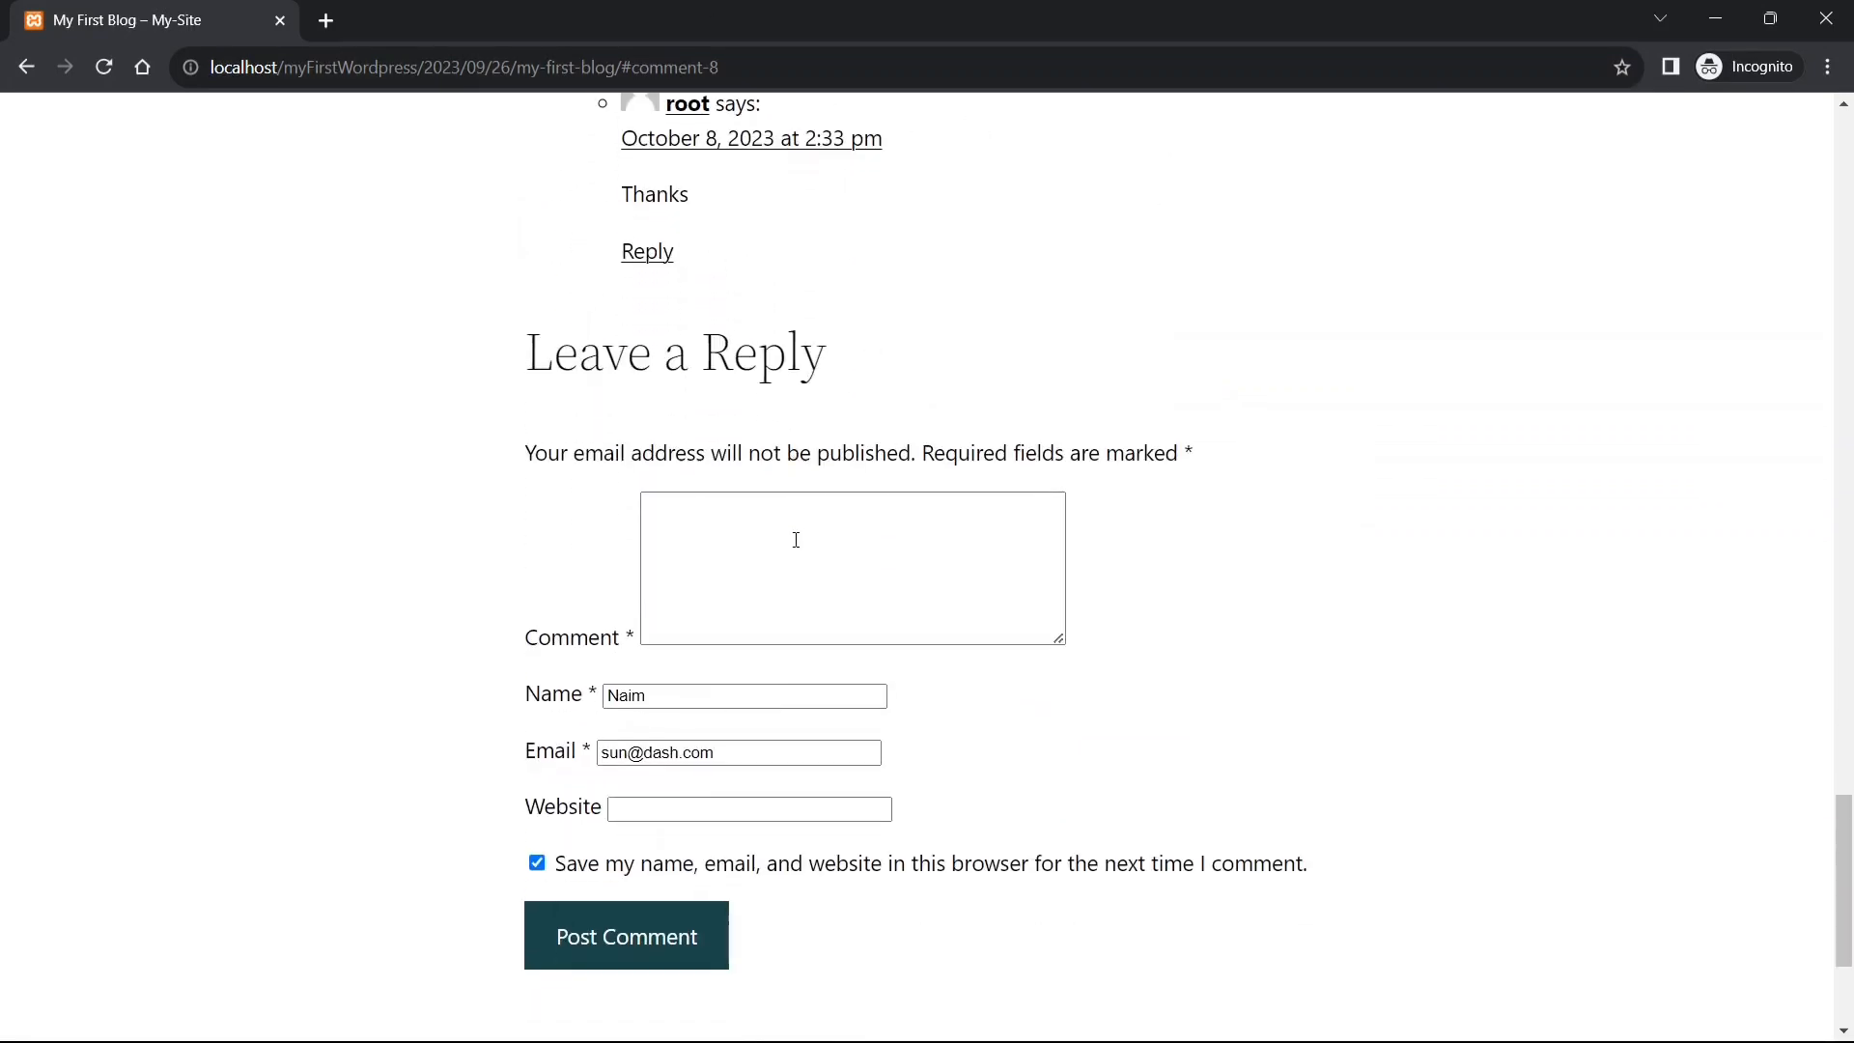
{"action": "scroll", "coordinate": [853, 558], "scroll_direction": "up", "scroll_amount": 15}
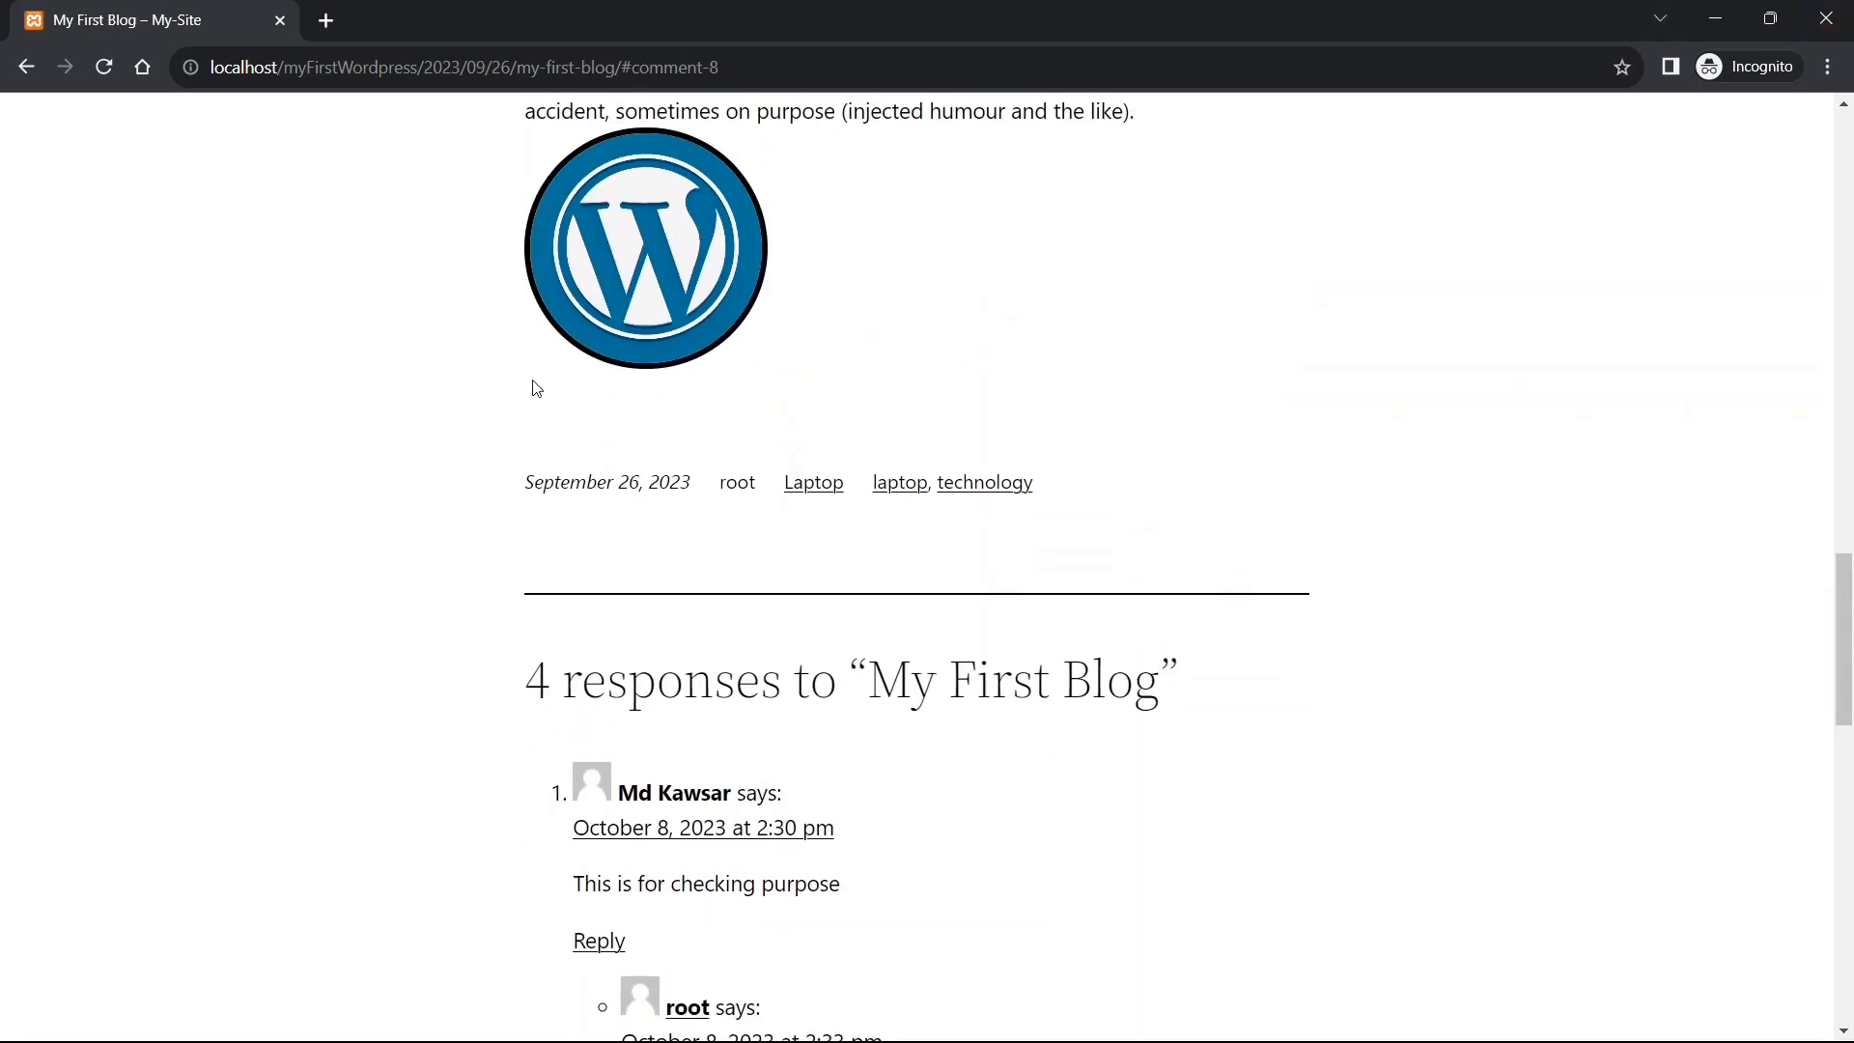
{"action": "scroll", "coordinate": [821, 376], "scroll_direction": "up", "scroll_amount": 20}
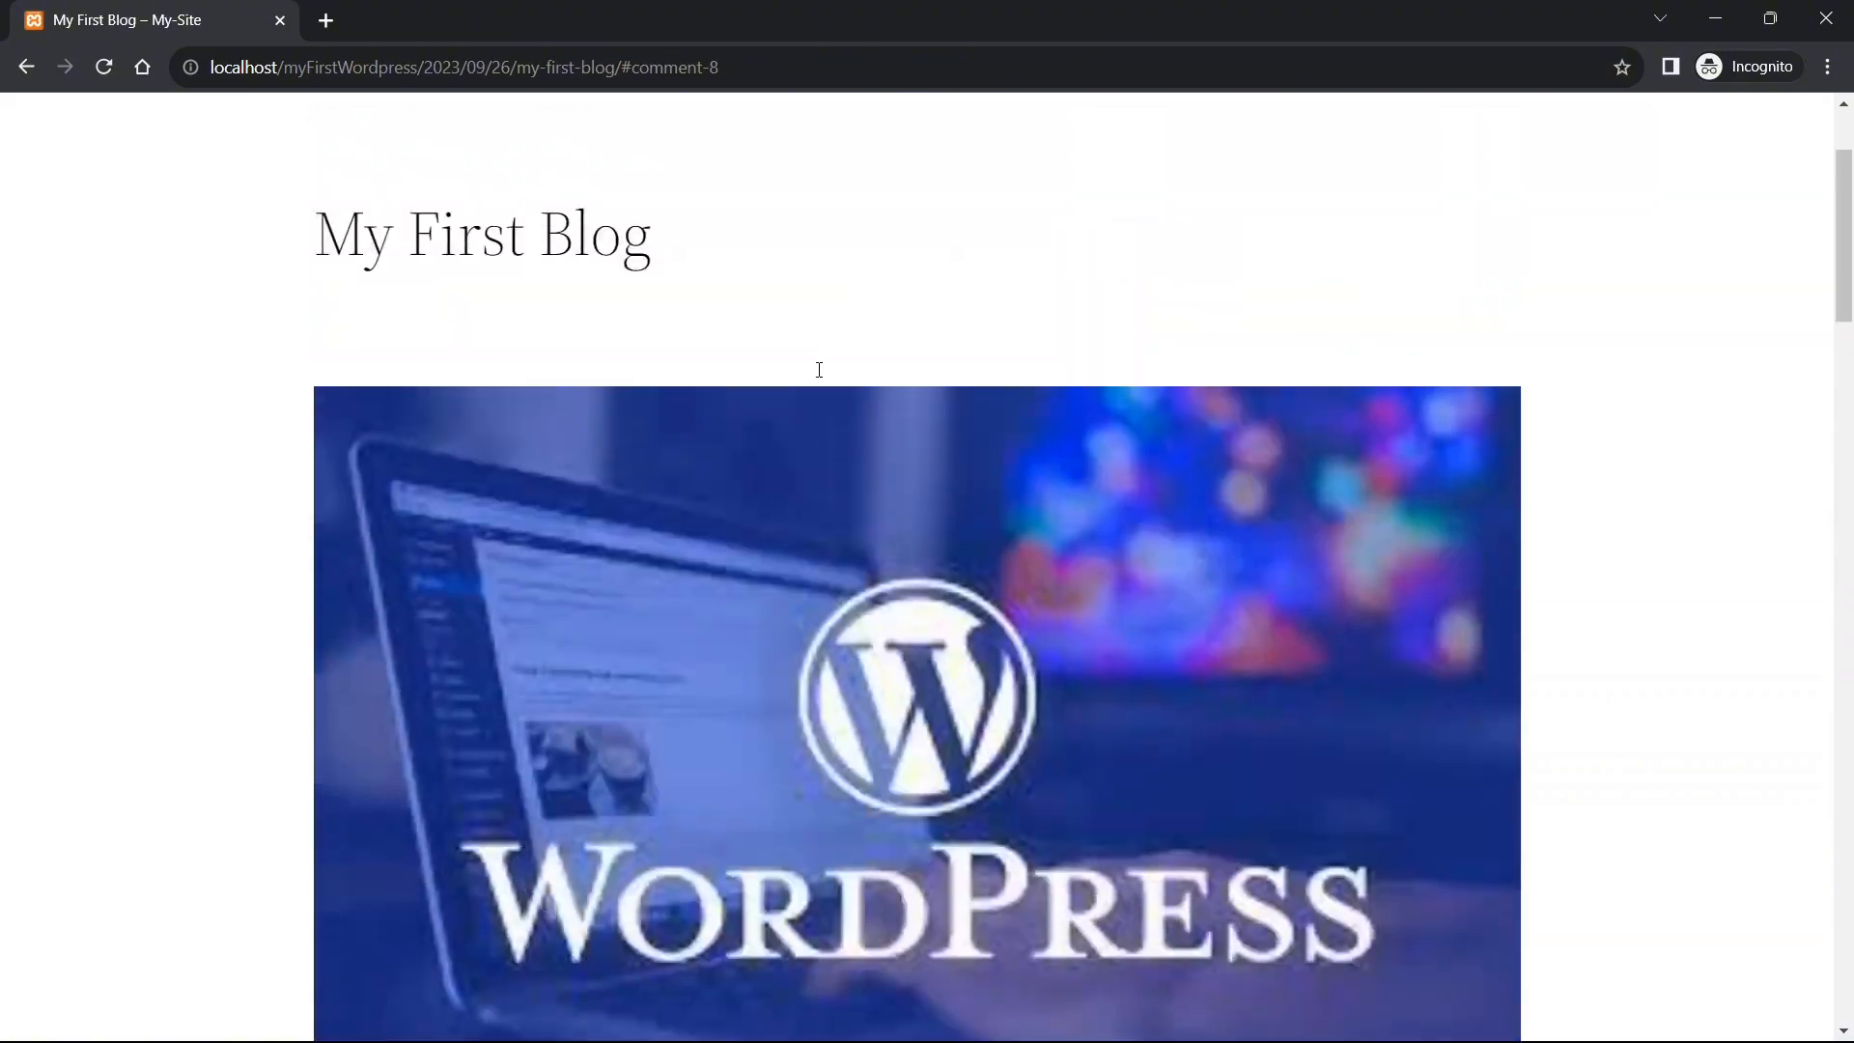
{"action": "scroll", "coordinate": [817, 368], "scroll_direction": "down", "scroll_amount": 10}
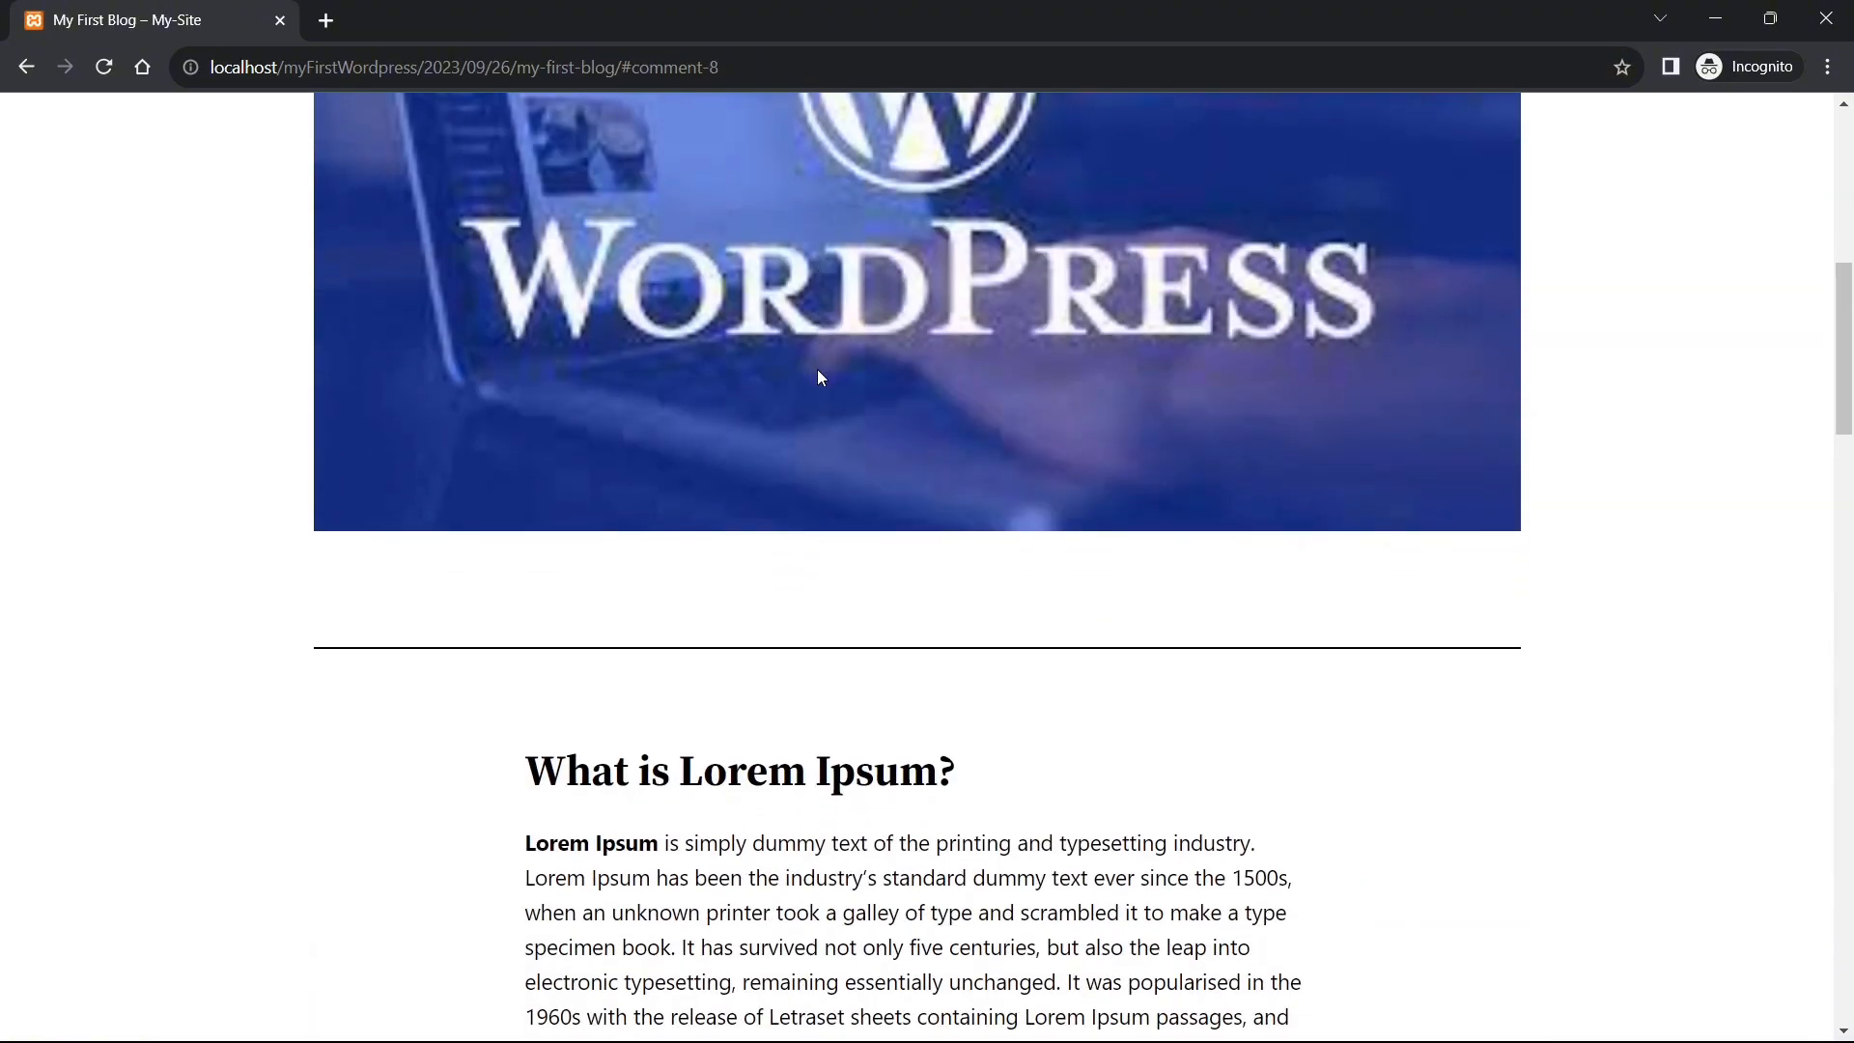